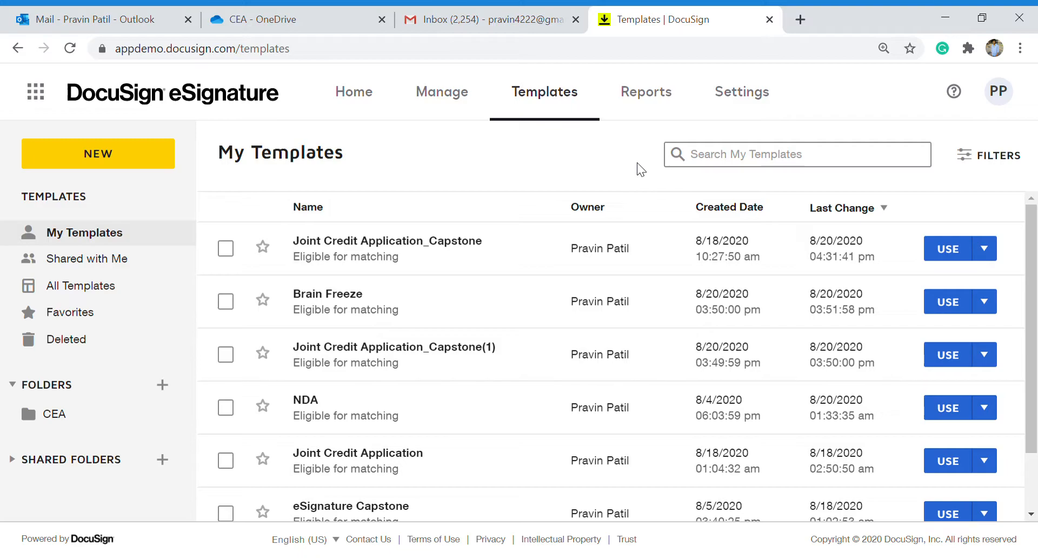
Start sending Joint Credit Application_Capstone and check its four recipients and their per-recipient email messages.
click(652, 557)
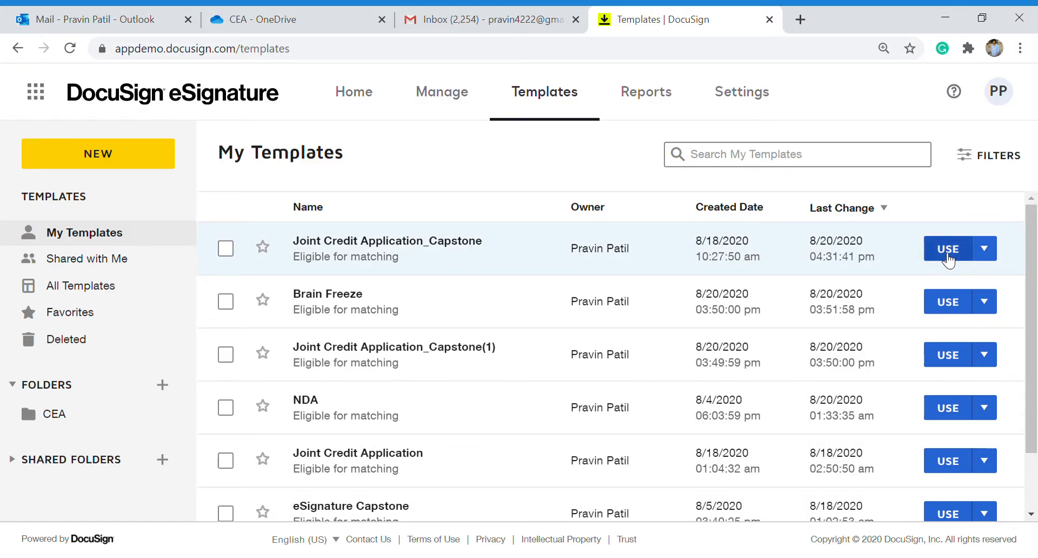
click(947, 250)
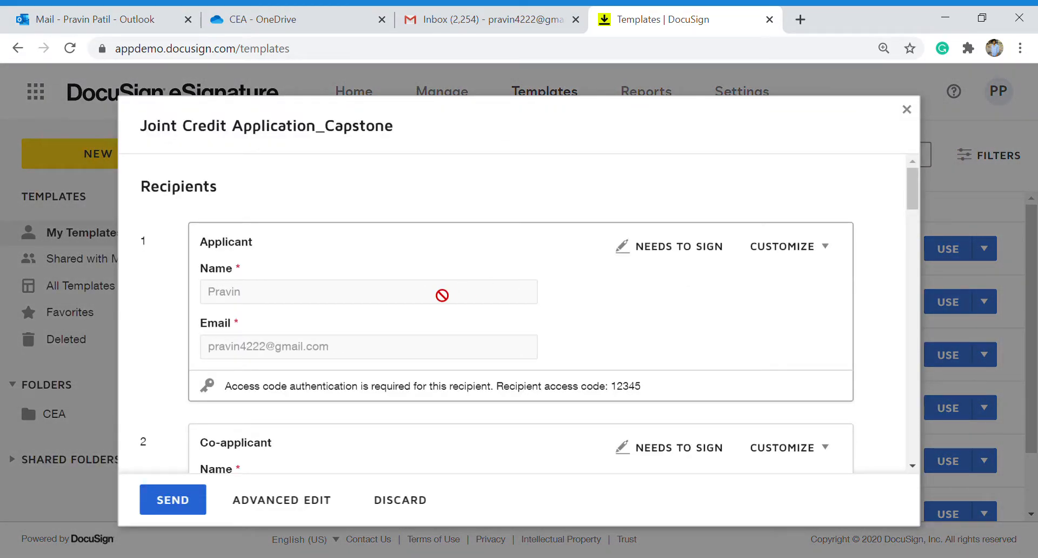
scroll(442, 294, down, 4)
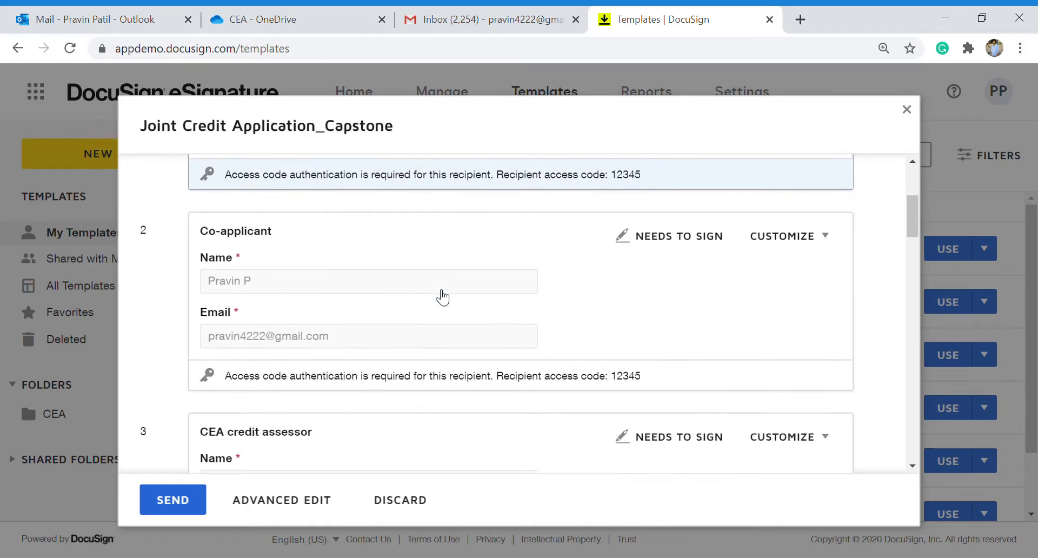
scroll(443, 296, down, 8)
scroll(442, 295, up, 2)
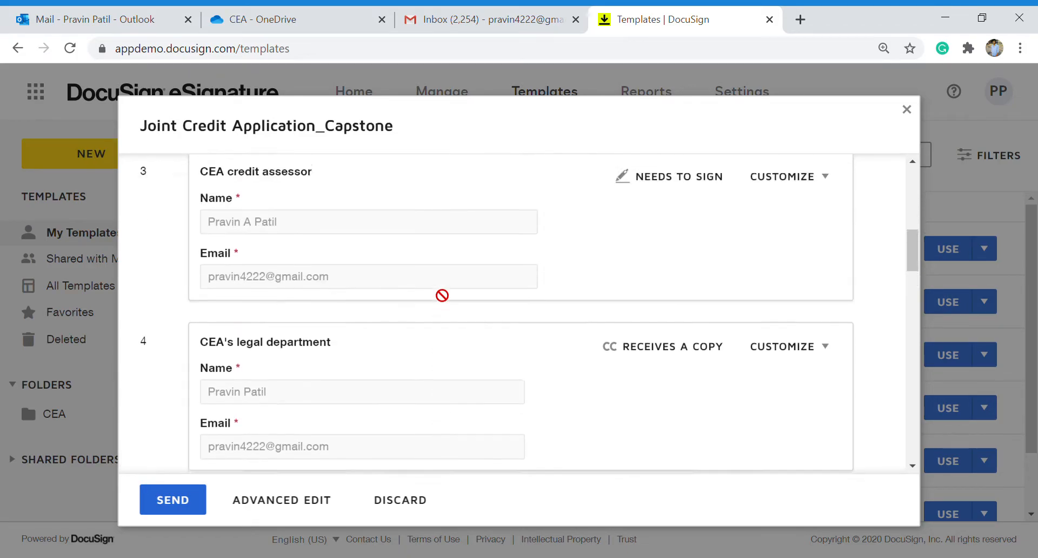
scroll(442, 295, up, 9)
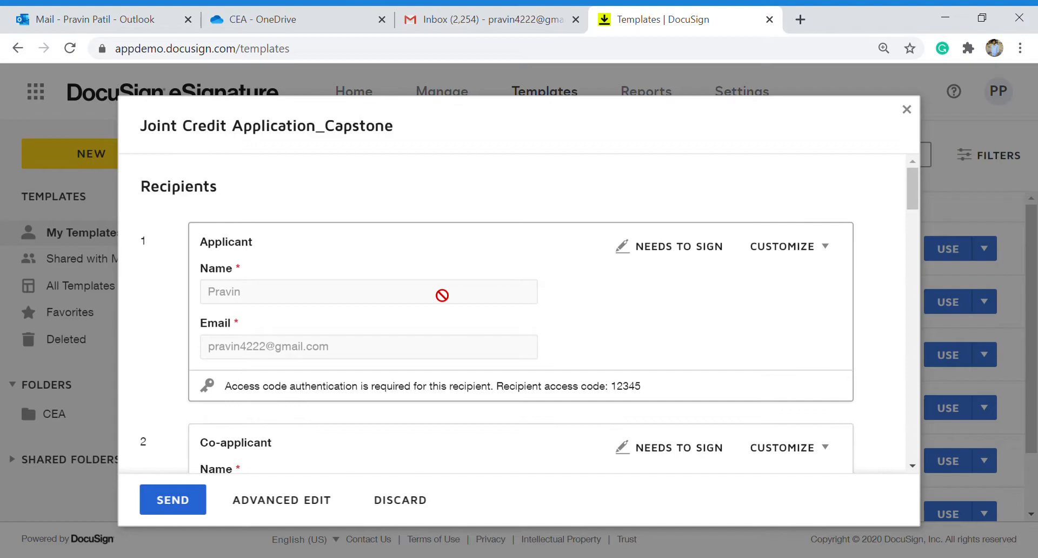
scroll(442, 295, down, 7)
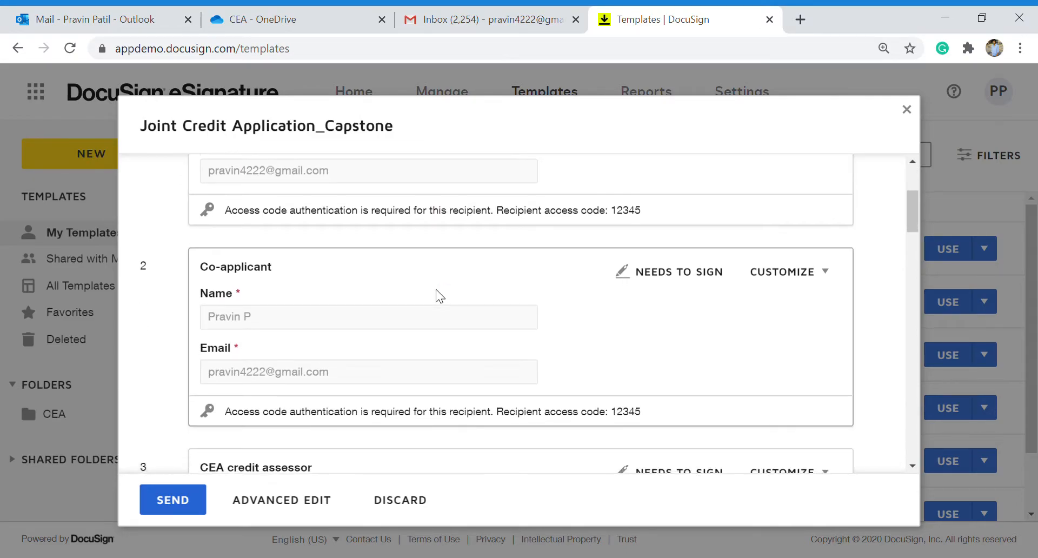
scroll(435, 290, down, 1)
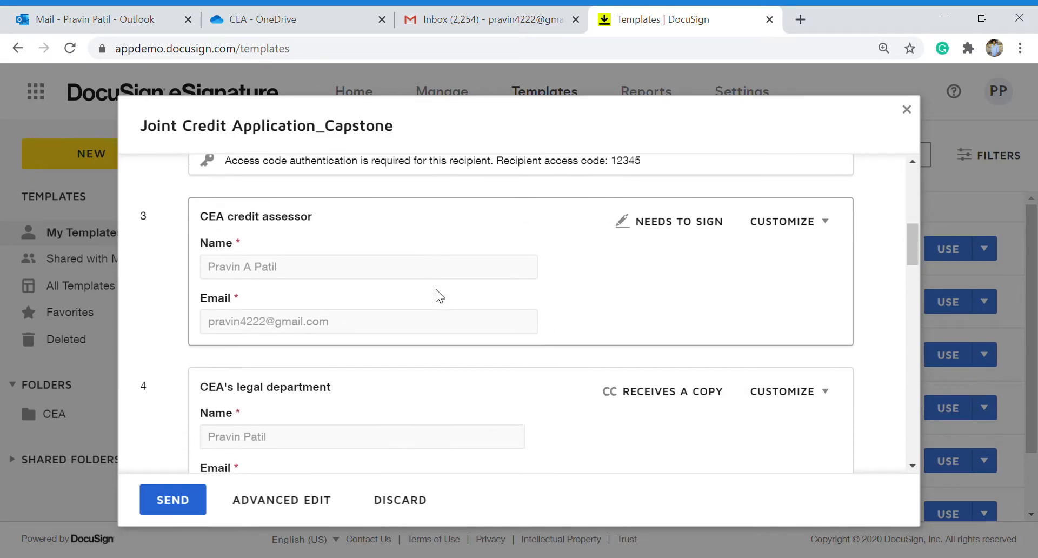
scroll(435, 290, down, 2)
scroll(436, 289, down, 3)
scroll(435, 290, down, 2)
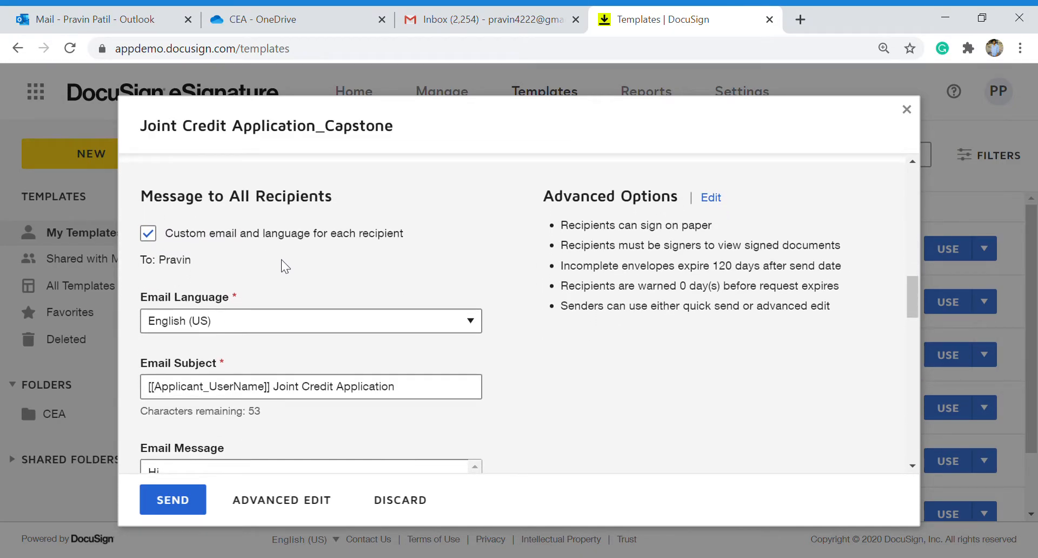
scroll(302, 278, down, 2)
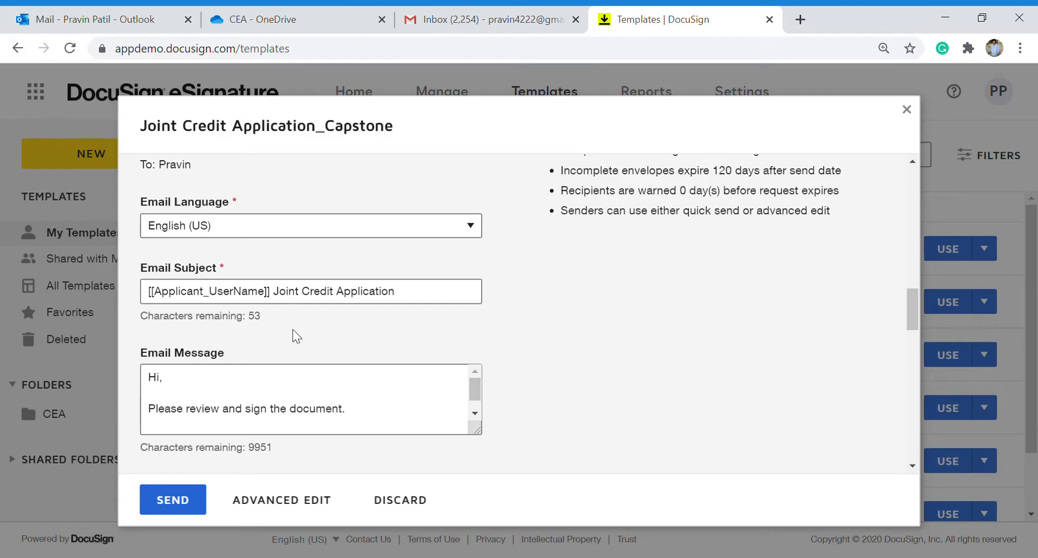
scroll(296, 336, down, 5)
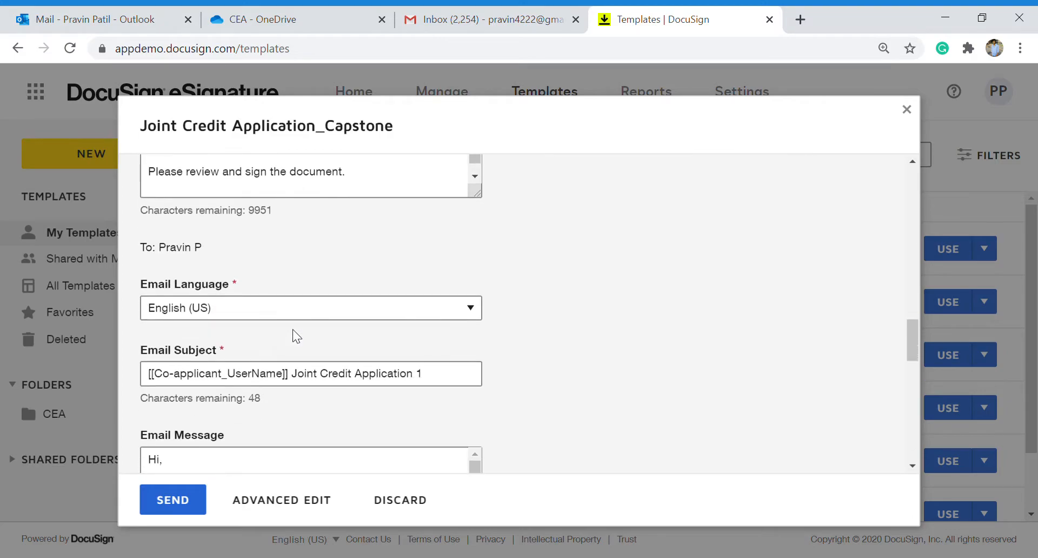
scroll(296, 336, up, 5)
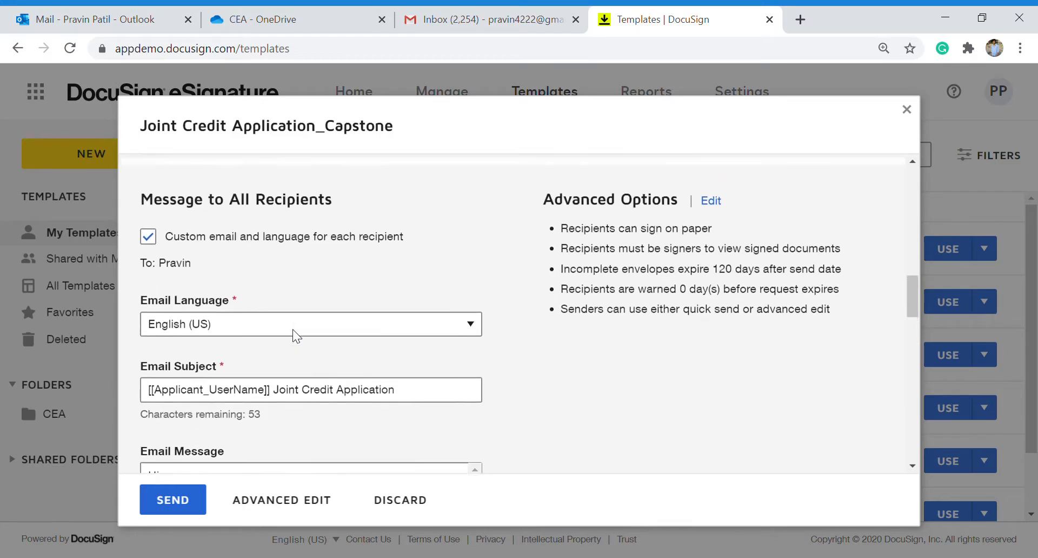
Send the envelope, then open the newest Joint Credit Application email in Gmail.
click(171, 503)
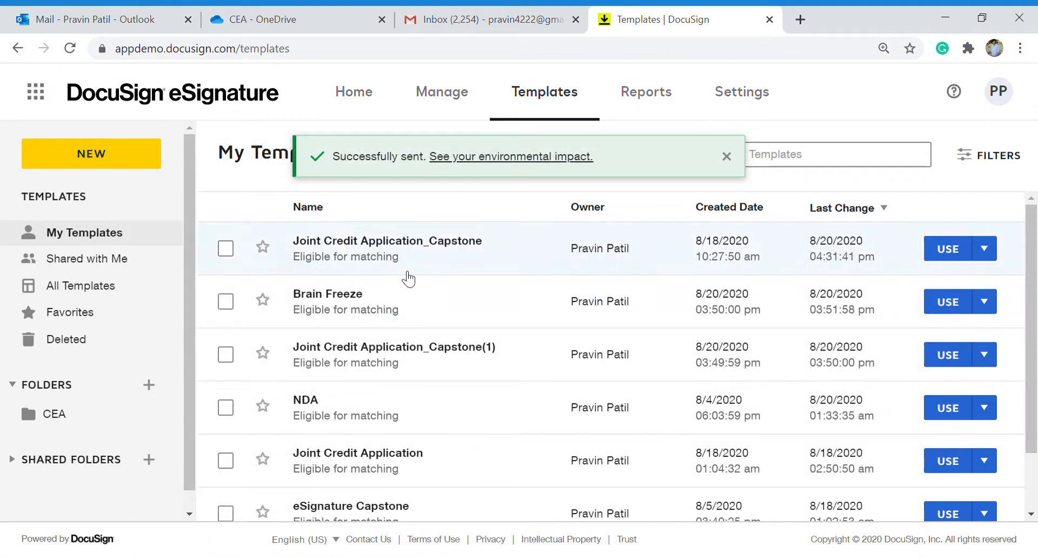
click(491, 12)
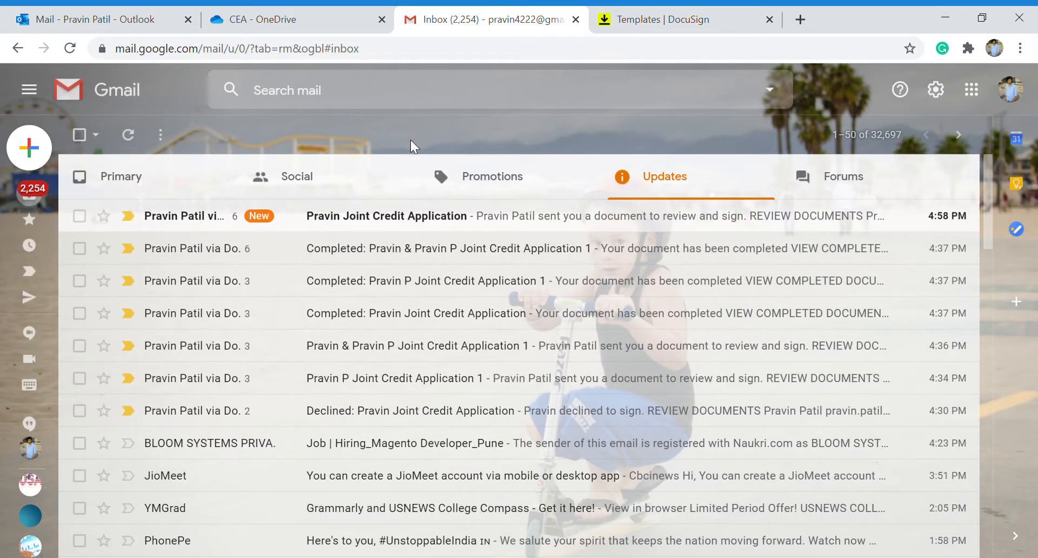
click(401, 214)
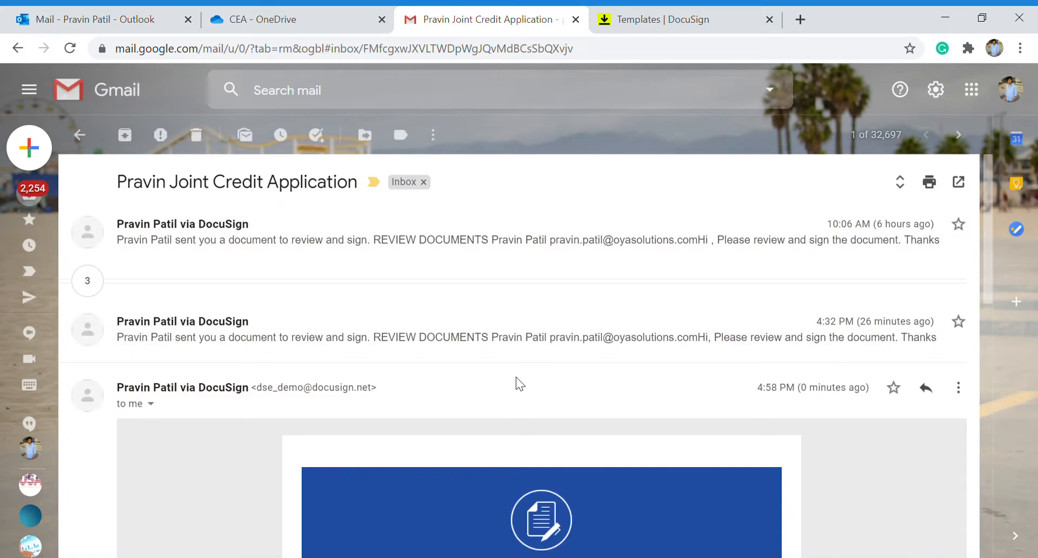
scroll(515, 377, down, 1)
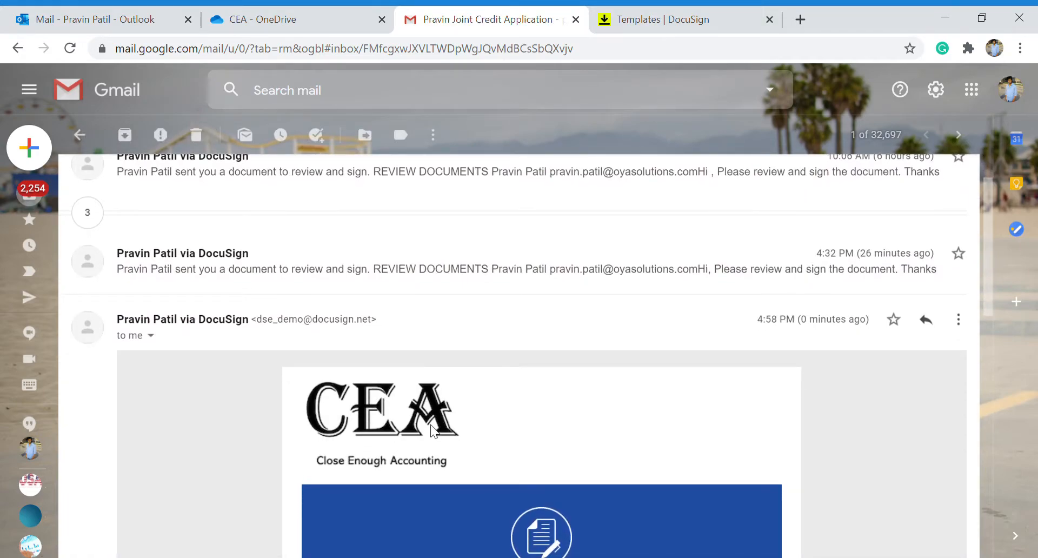
scroll(483, 455, down, 1)
scroll(484, 456, down, 2)
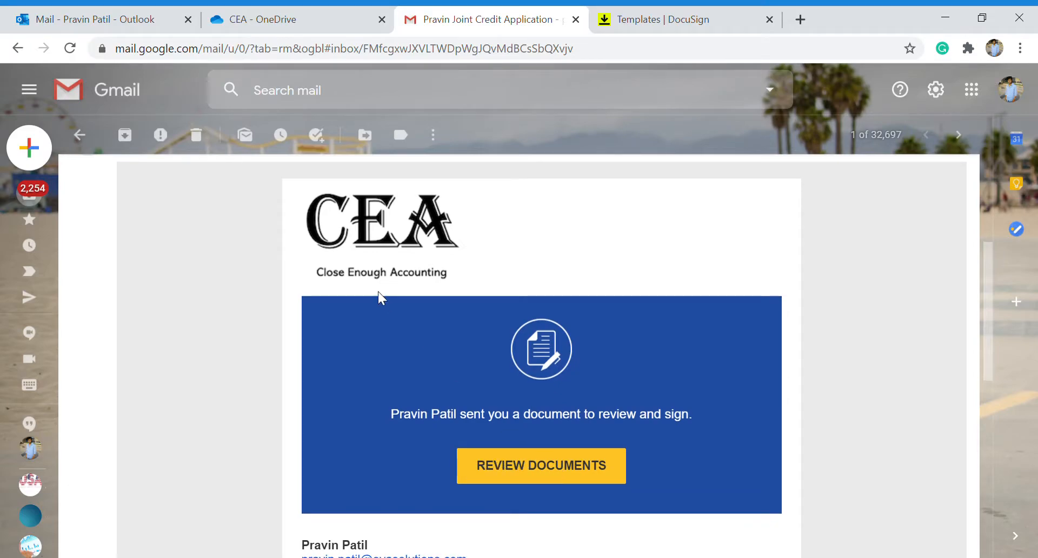
Follow the email's REVIEW DOCUMENTS link to the access-code page after rechecking the subject.
click(508, 481)
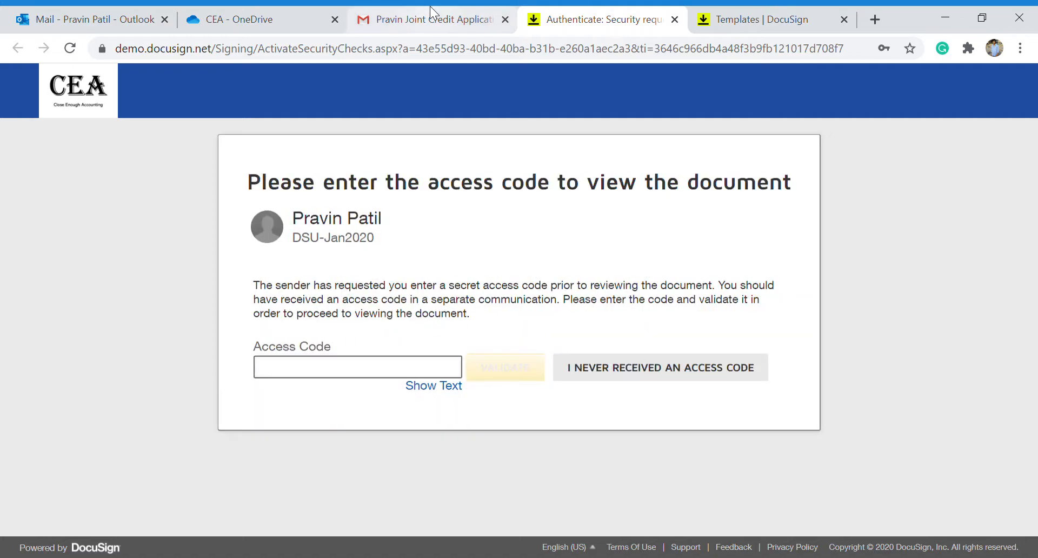
click(430, 6)
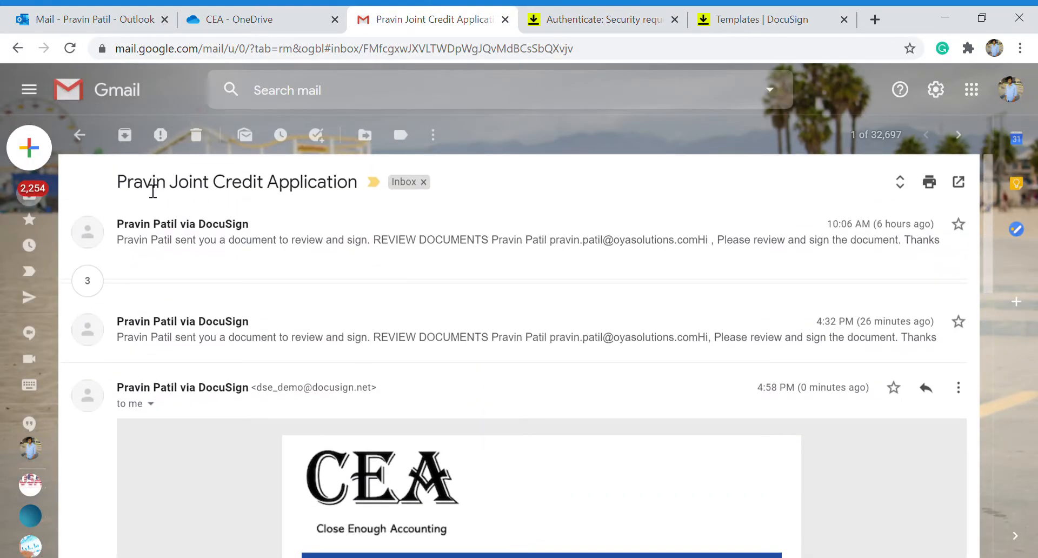
double_click(153, 191)
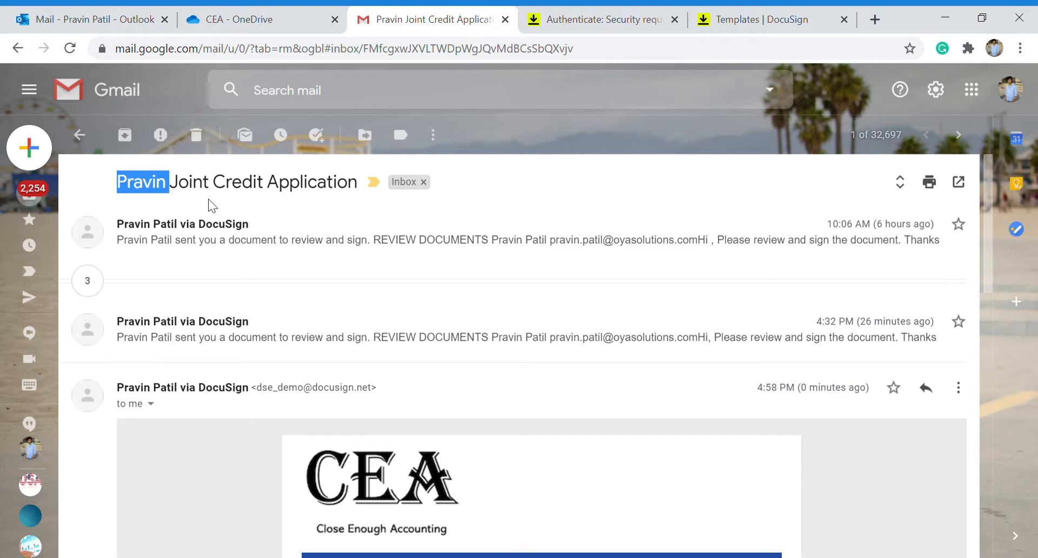
click(549, 5)
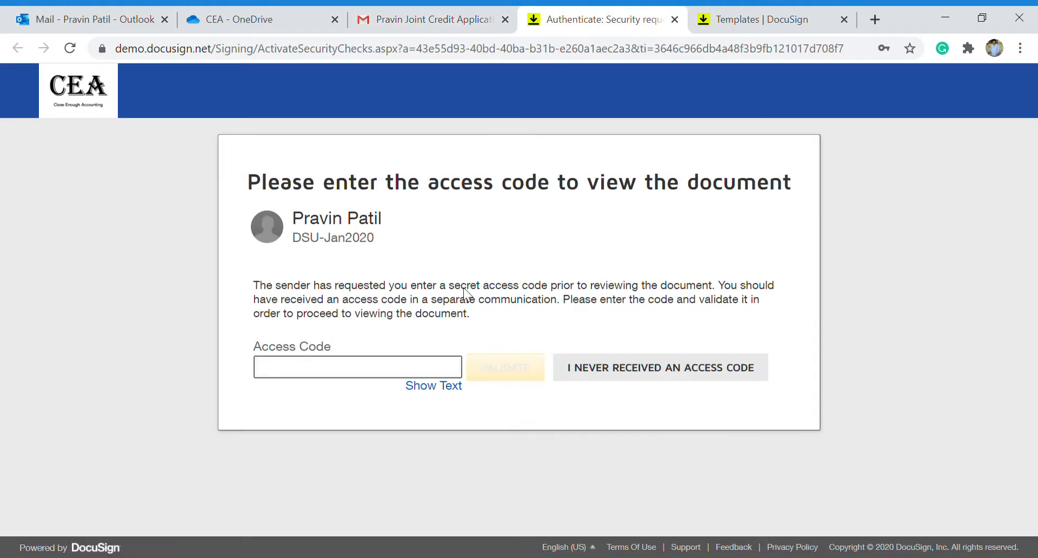
Enter the recipient's access code and validate it.
click(335, 378)
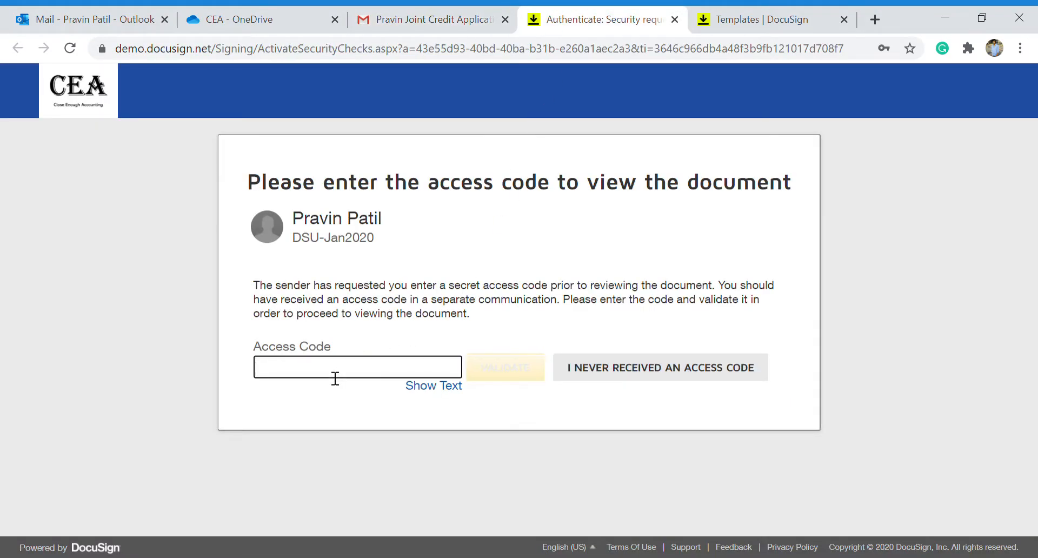
text(12345)
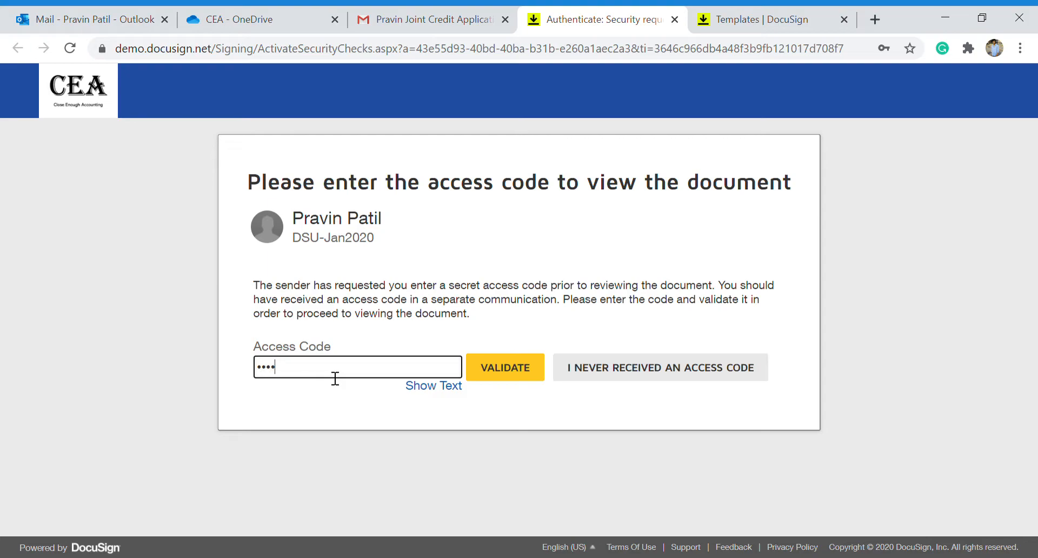
click(523, 372)
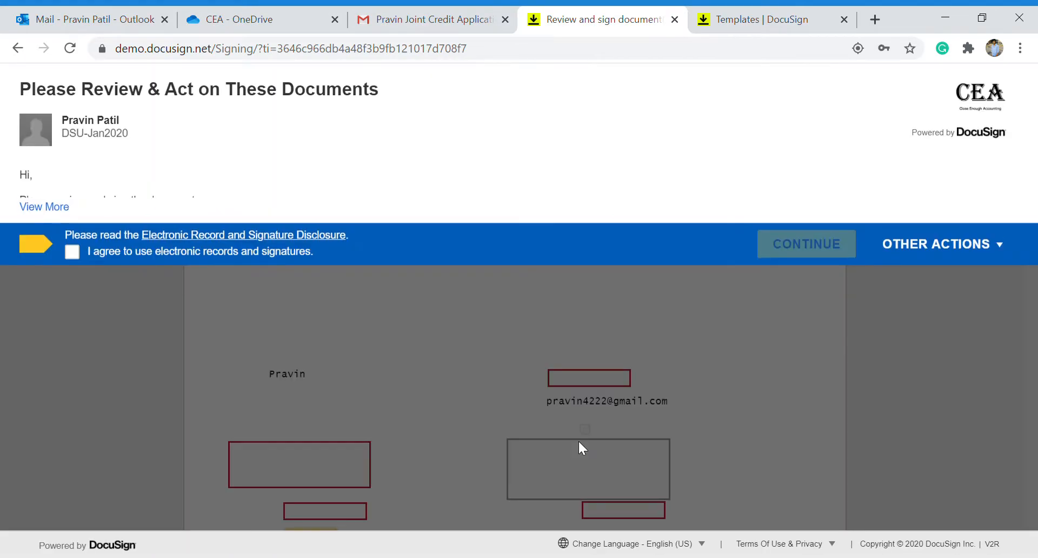
Agree to use electronic records and signatures and continue into the document.
click(72, 252)
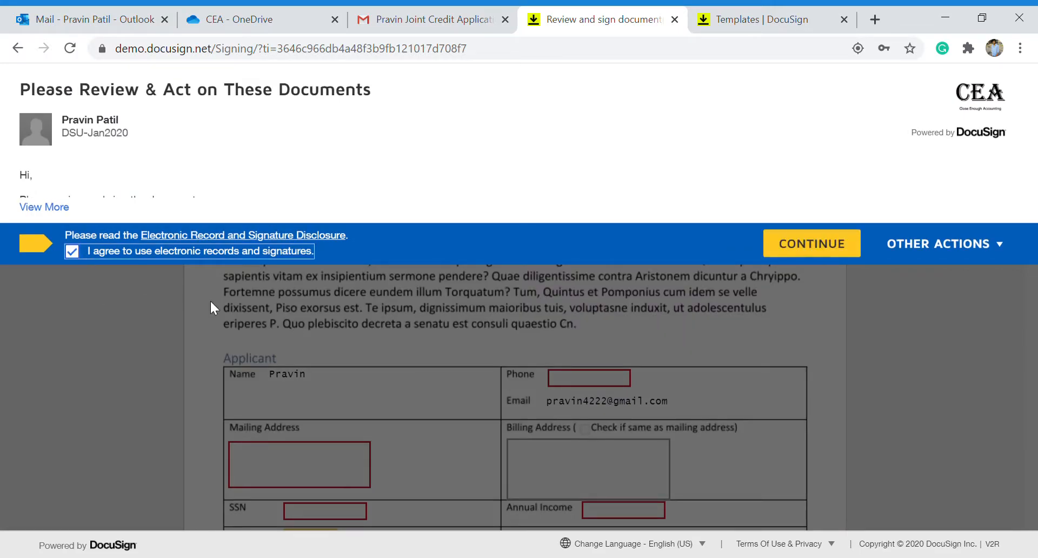
click(811, 243)
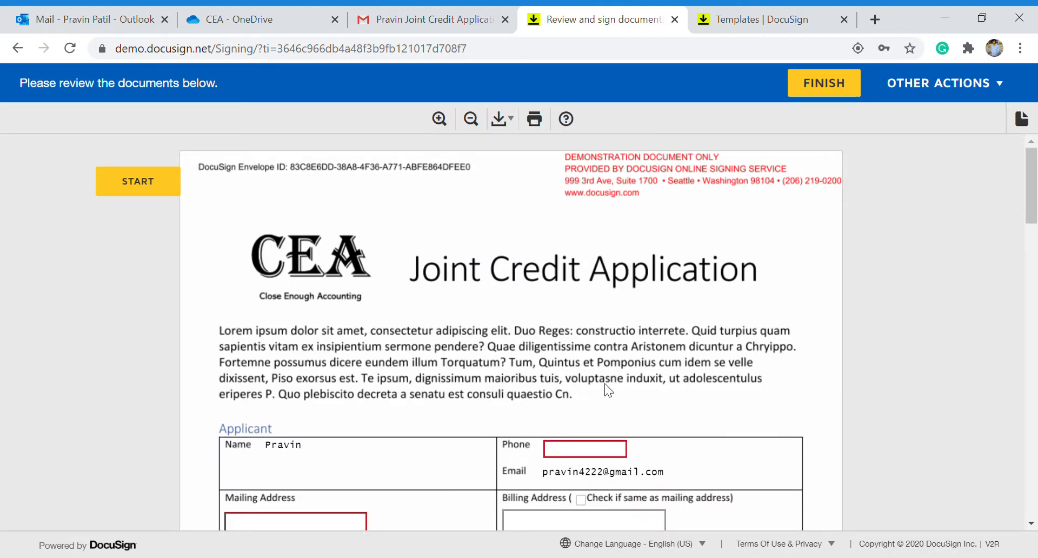
scroll(608, 381, down, 2)
scroll(597, 362, down, 1)
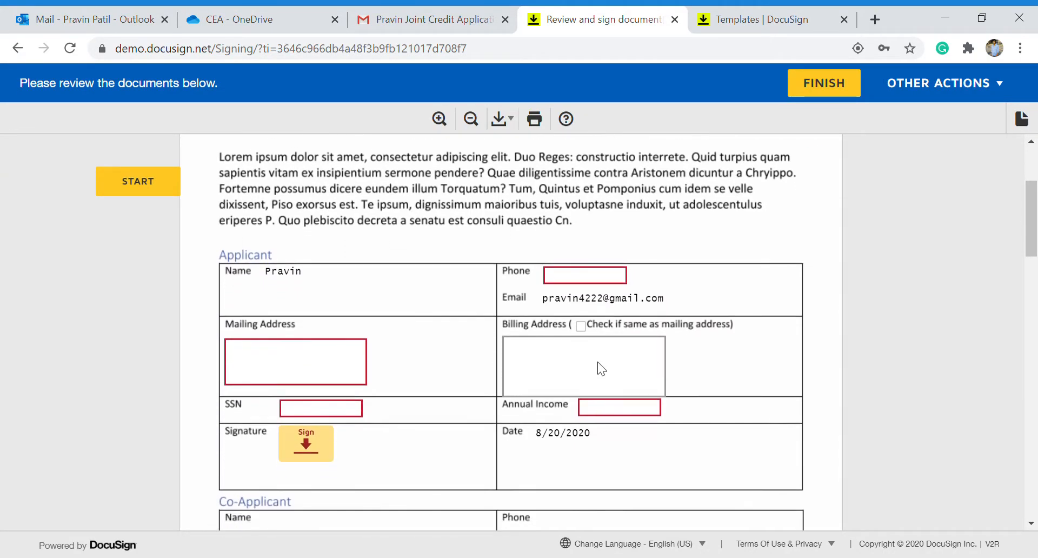
Fill in the applicant's phone and mailing address, and mark the billing address as the same.
click(570, 276)
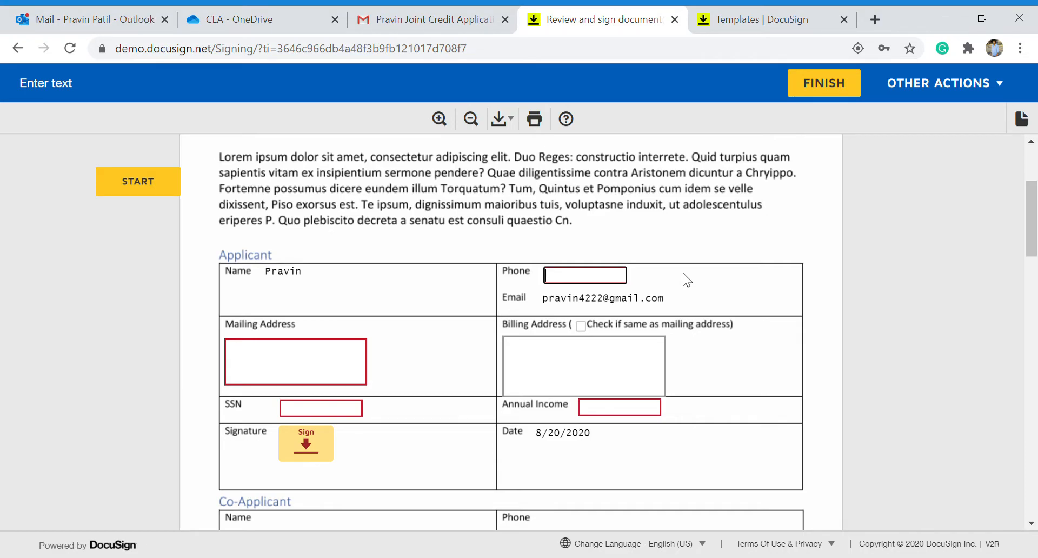
text(122-222-222)
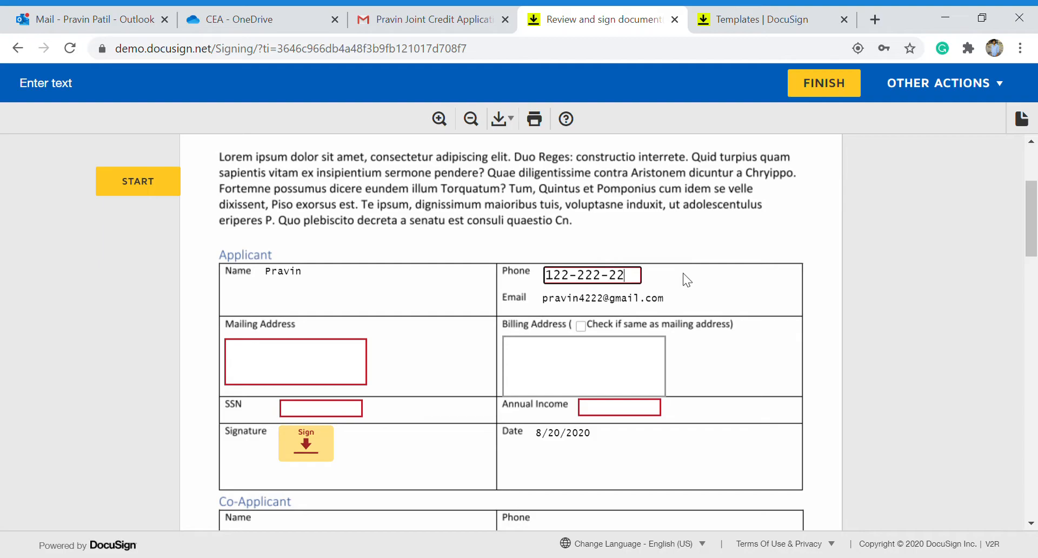
text(2)
key(Tab)
click(312, 384)
text(main street)
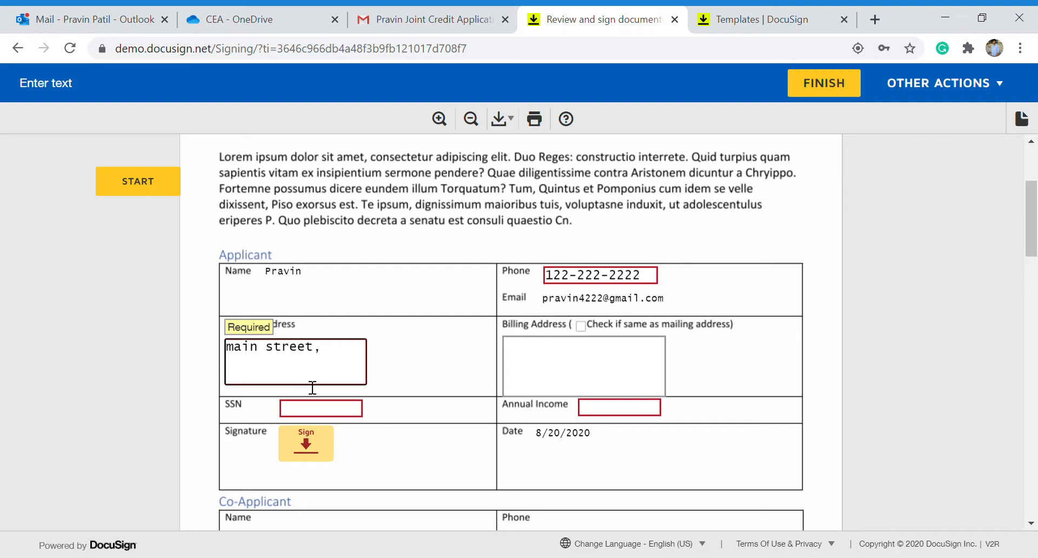
text(, NY)
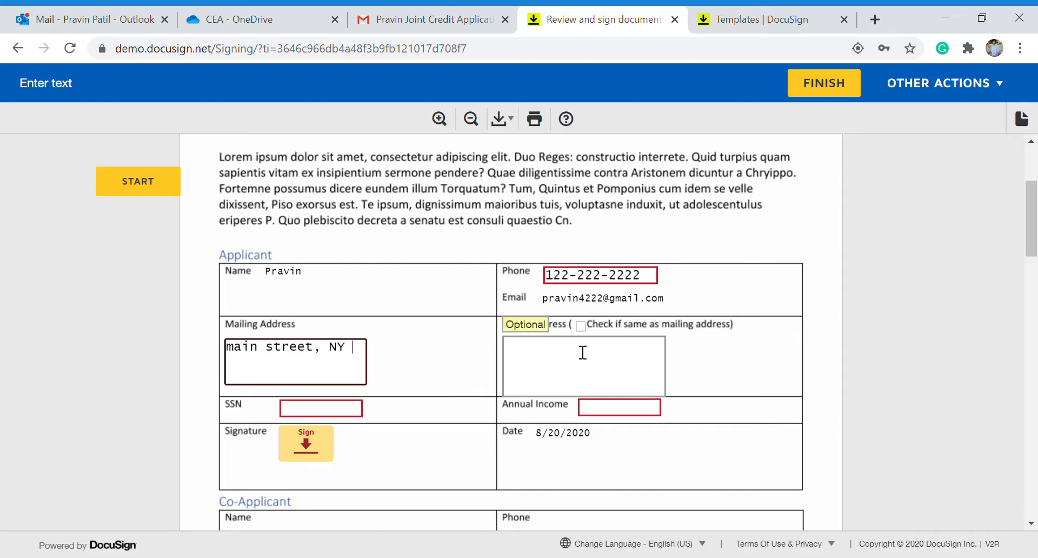
click(581, 326)
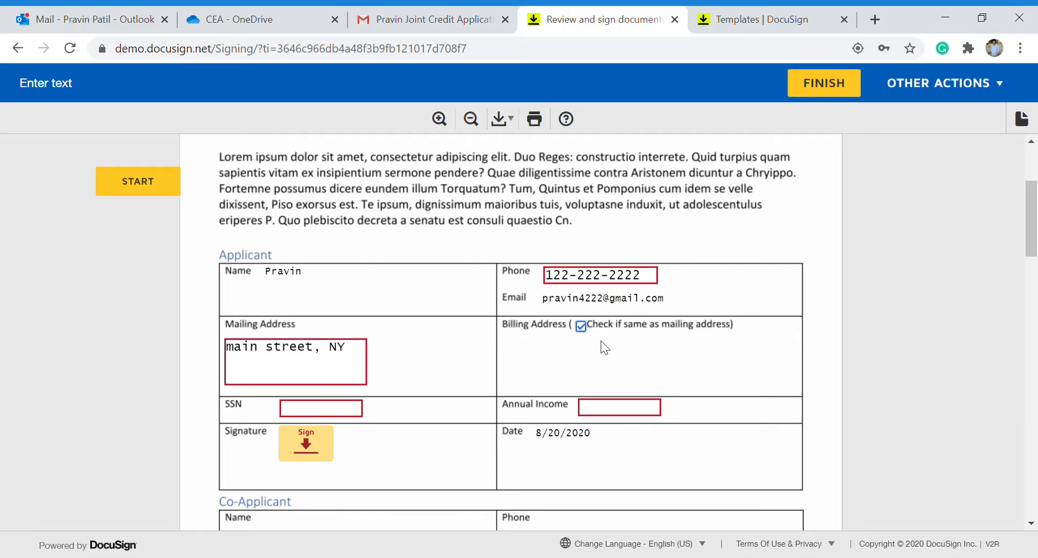
scroll(558, 354, down, 1)
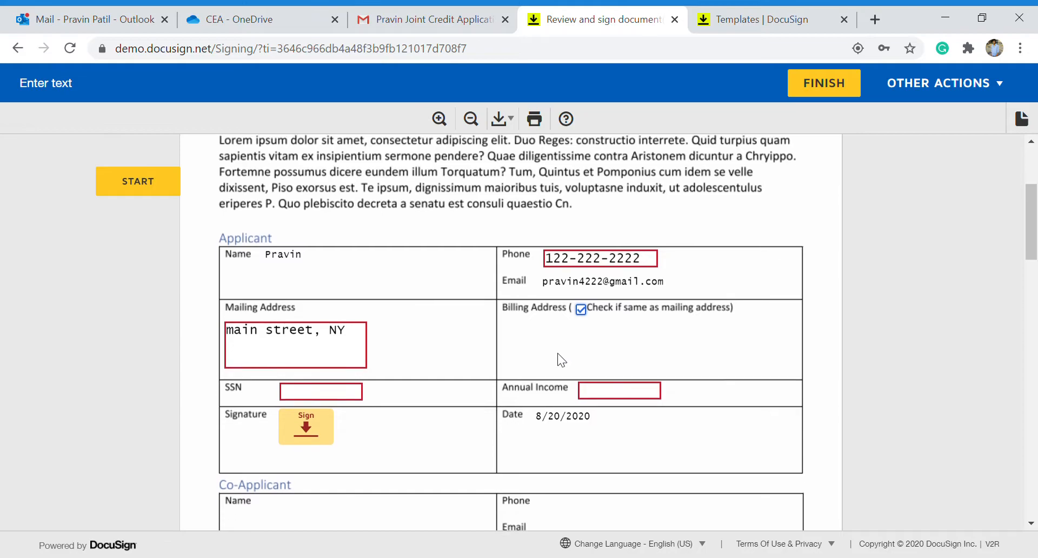
scroll(545, 333, down, 1)
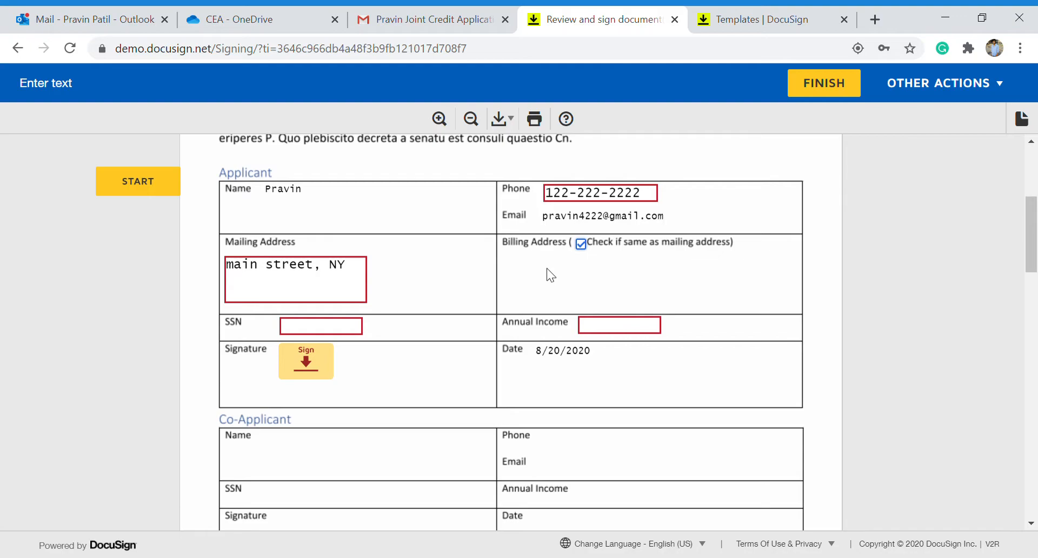
Enter the applicant's social security number and an annual income of 12000, then begin signing.
click(318, 331)
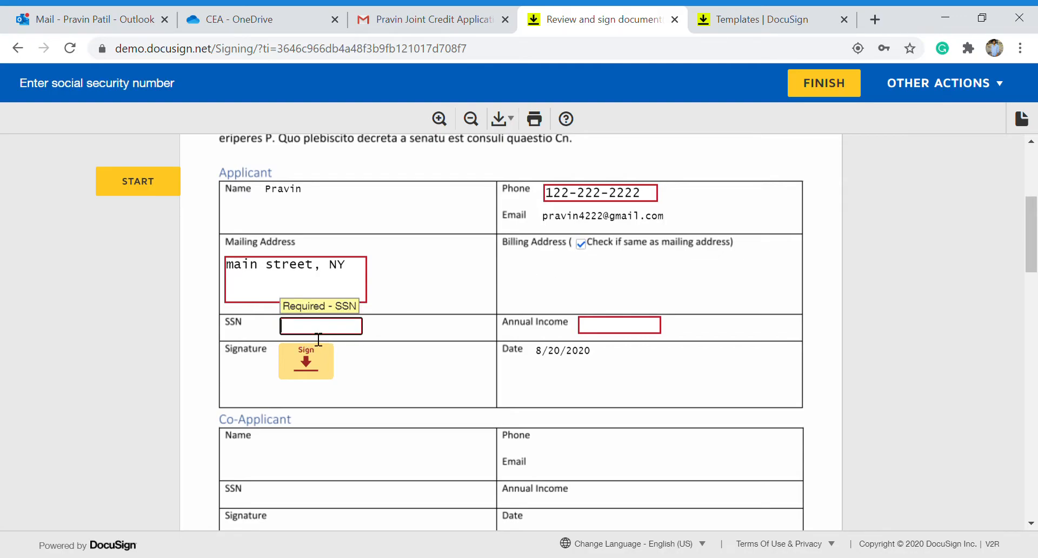
text(122-1)
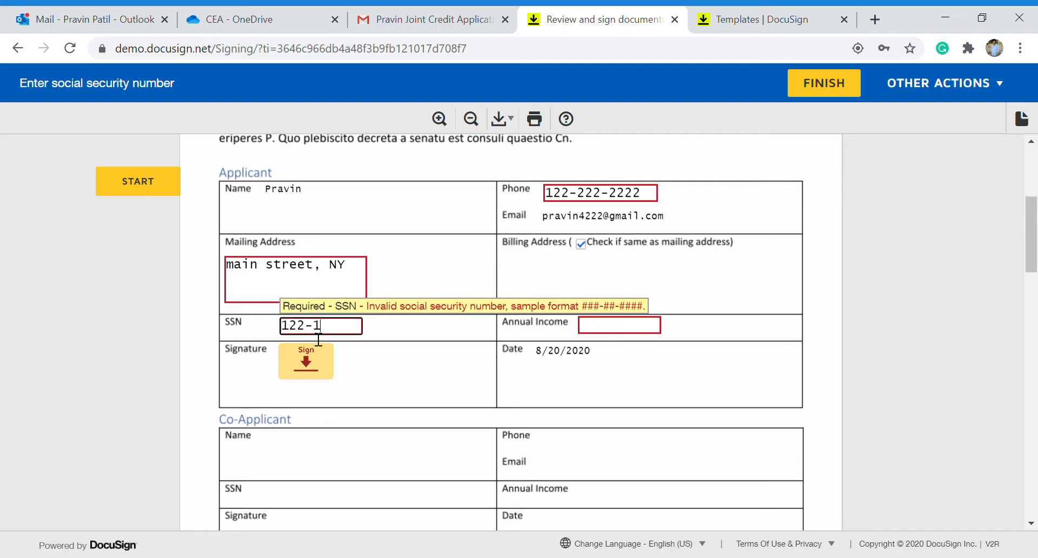
text(2-2222)
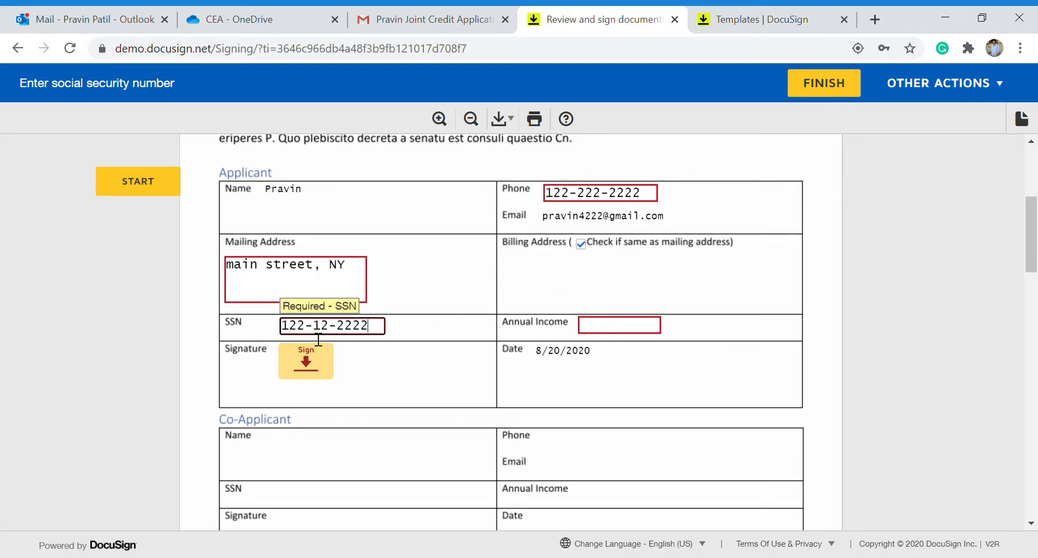
key(Tab)
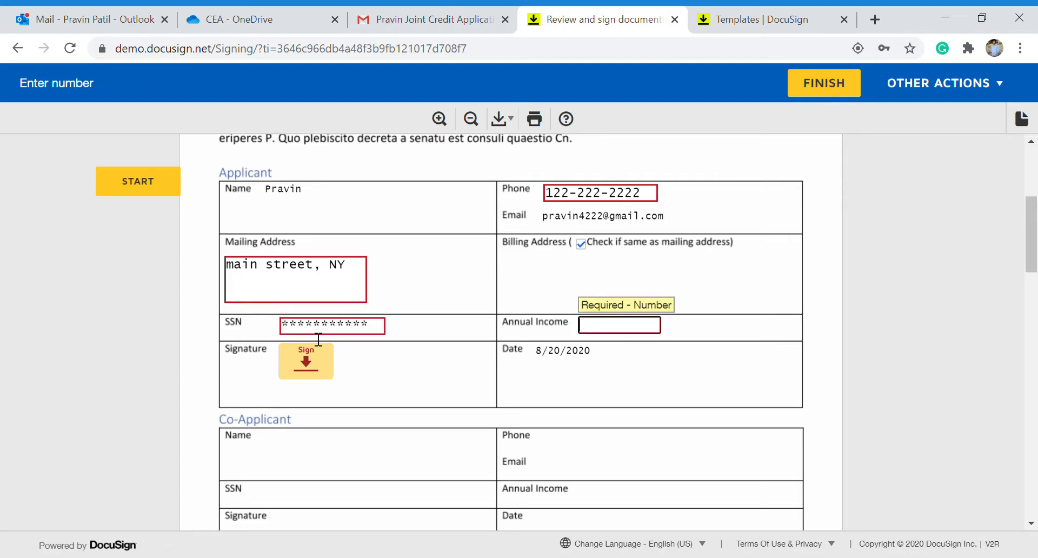
text(12000)
click(306, 358)
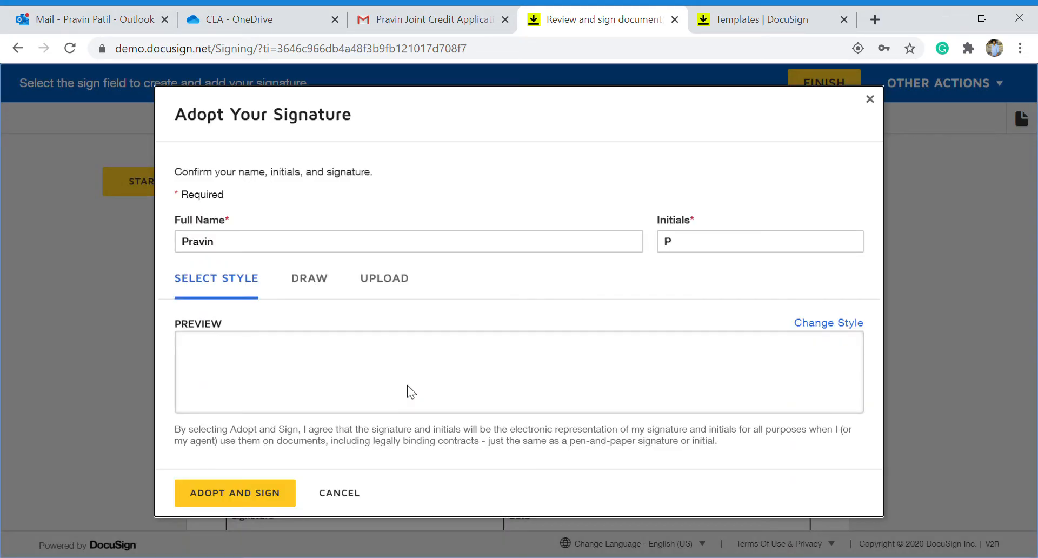
Adopt the signature and enter the applicant's phone number on the statement.
click(245, 501)
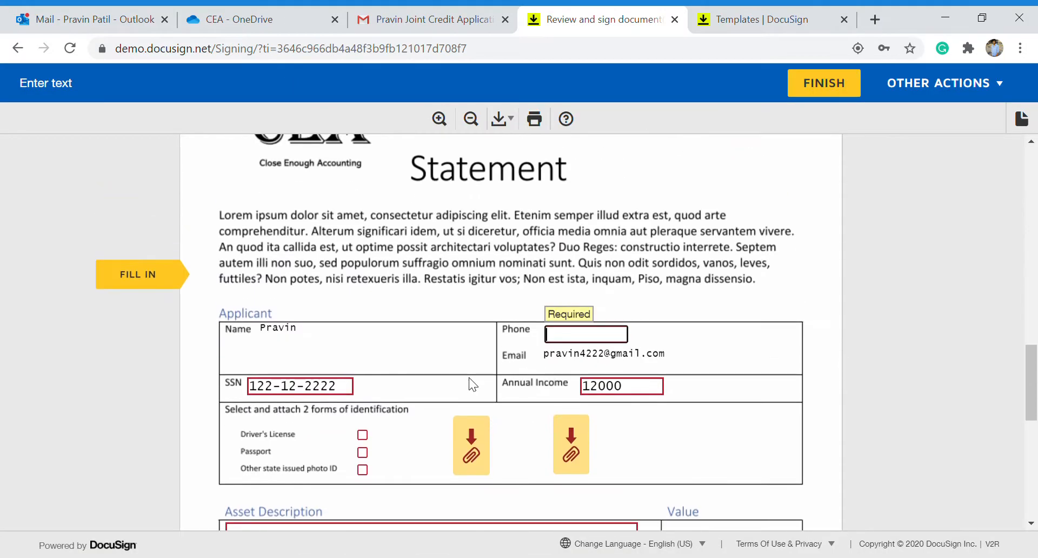
text(122-222-2222)
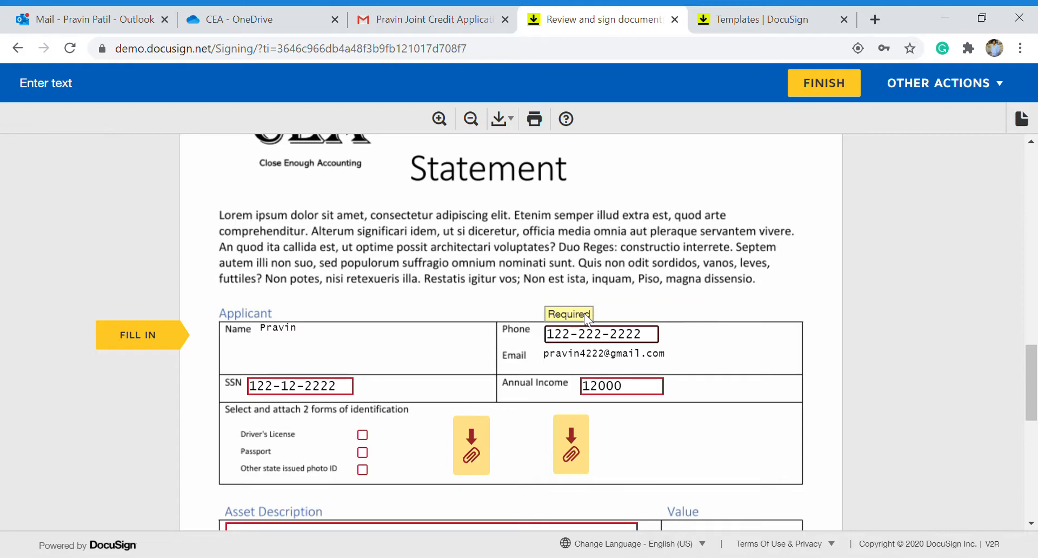
scroll(443, 404, down, 1)
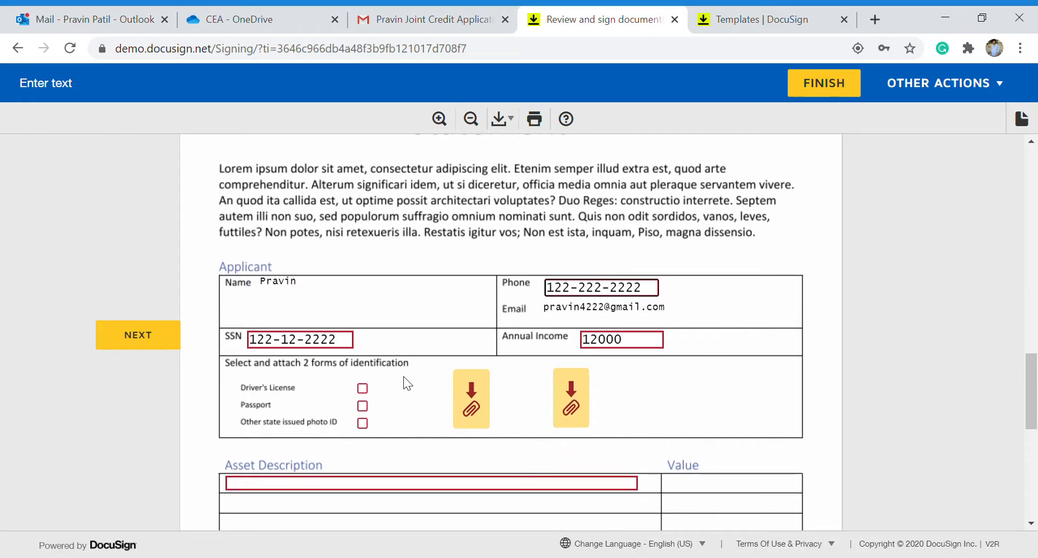
scroll(403, 376, down, 1)
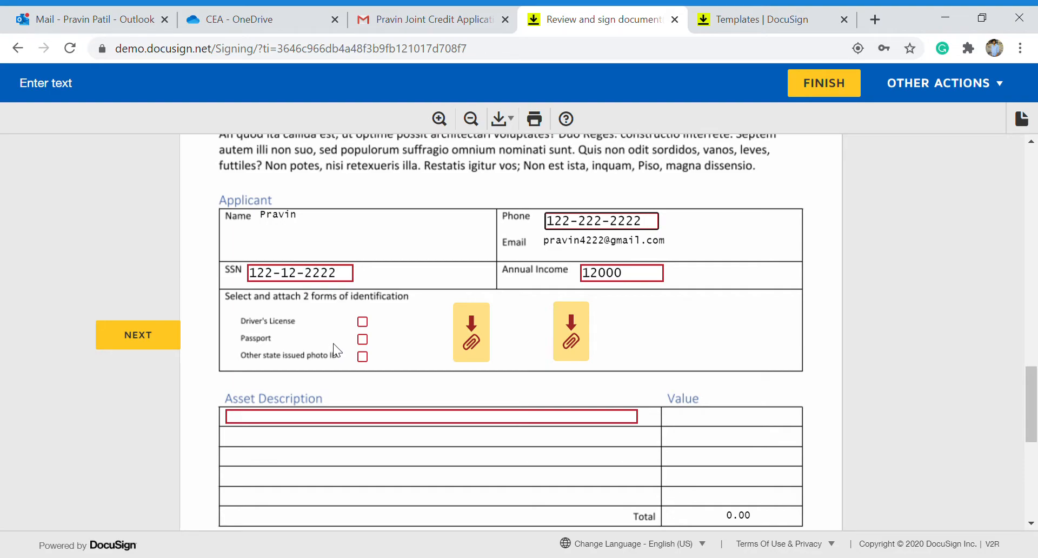
Tick Driver's License and Passport as identification and start the first attachment upload.
click(363, 322)
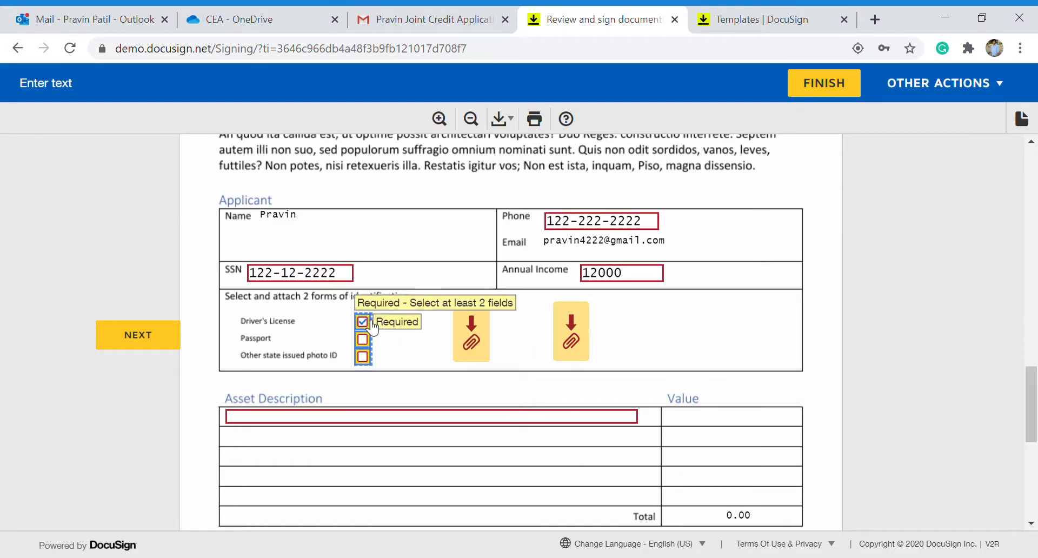
click(362, 339)
click(479, 327)
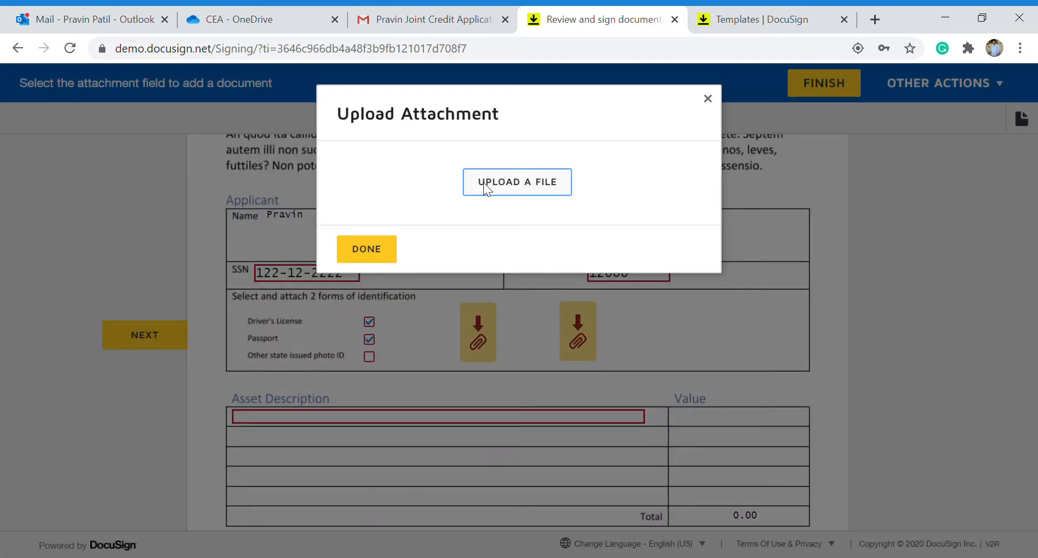
Upload CEA Logo - email size.pdf to both the first and second identification attachment fields.
click(485, 188)
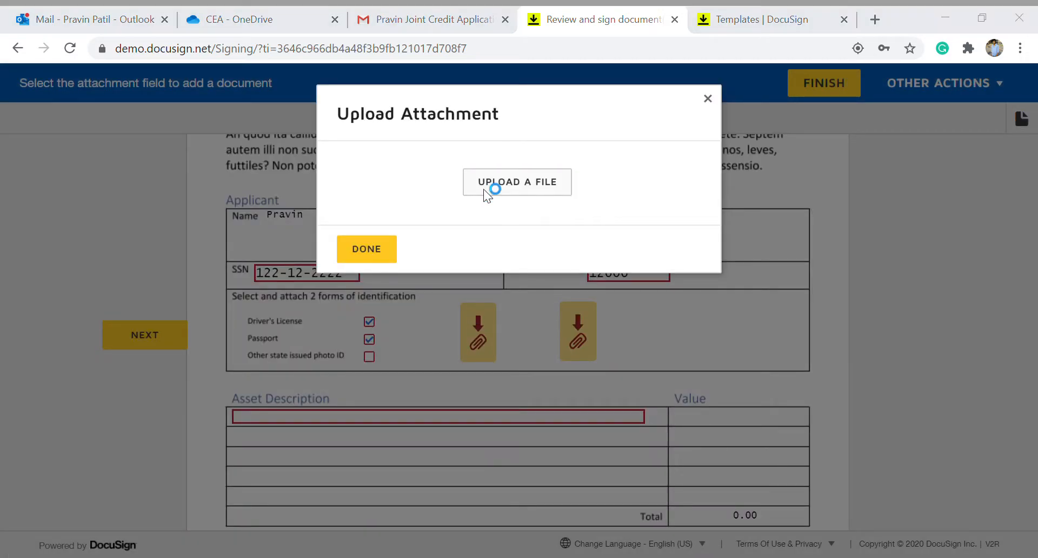
double_click(186, 124)
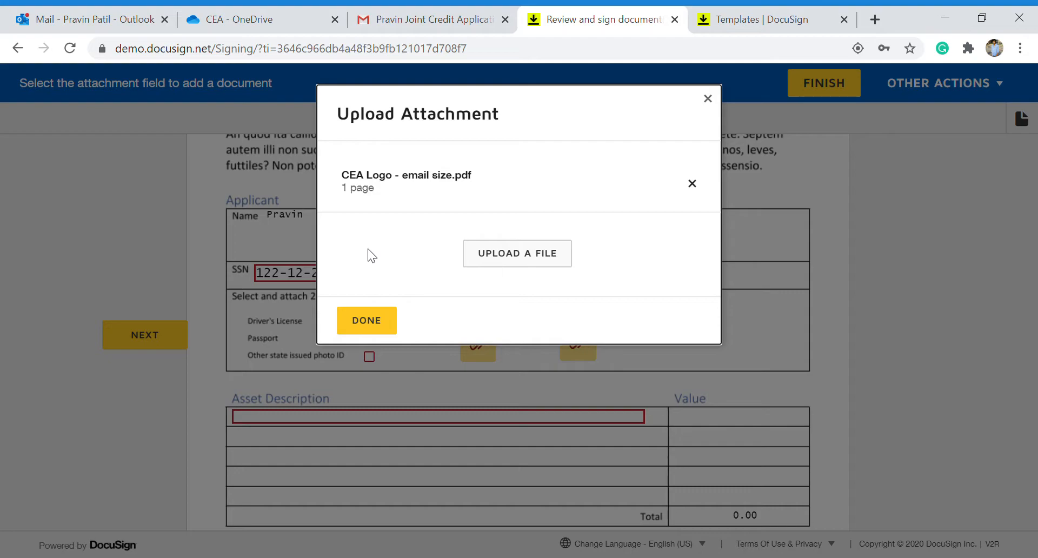
click(372, 329)
click(582, 341)
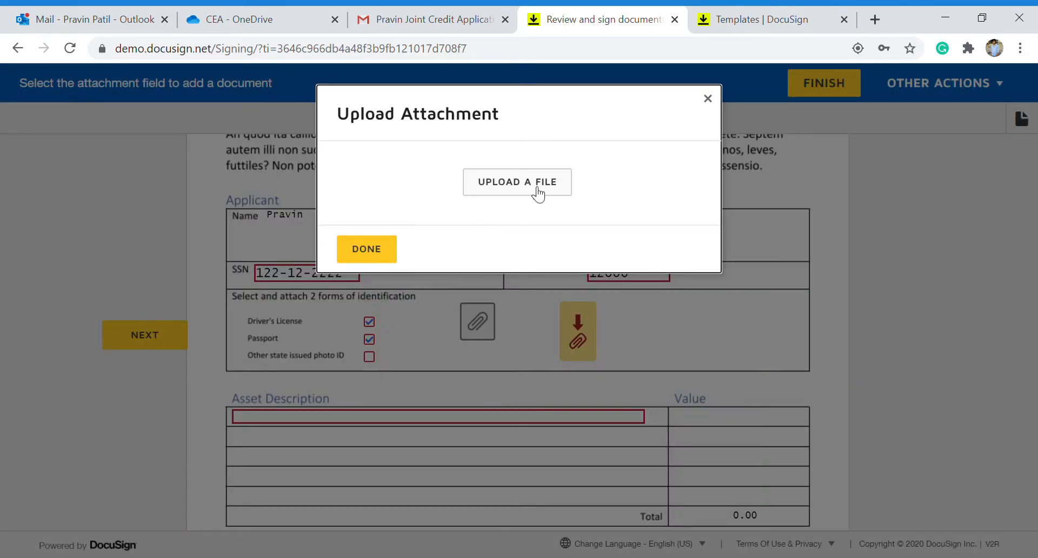
click(531, 191)
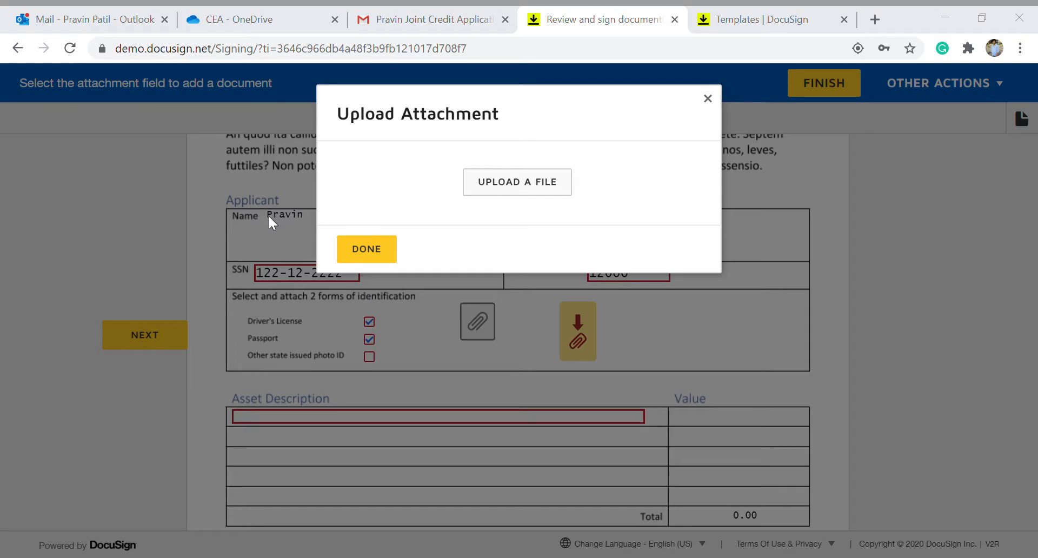
double_click(194, 119)
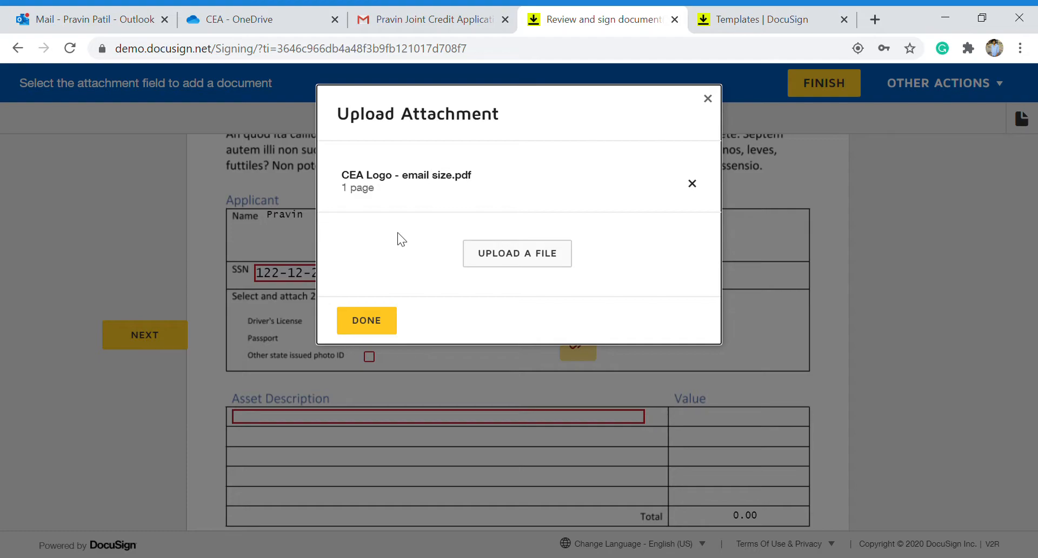
click(355, 338)
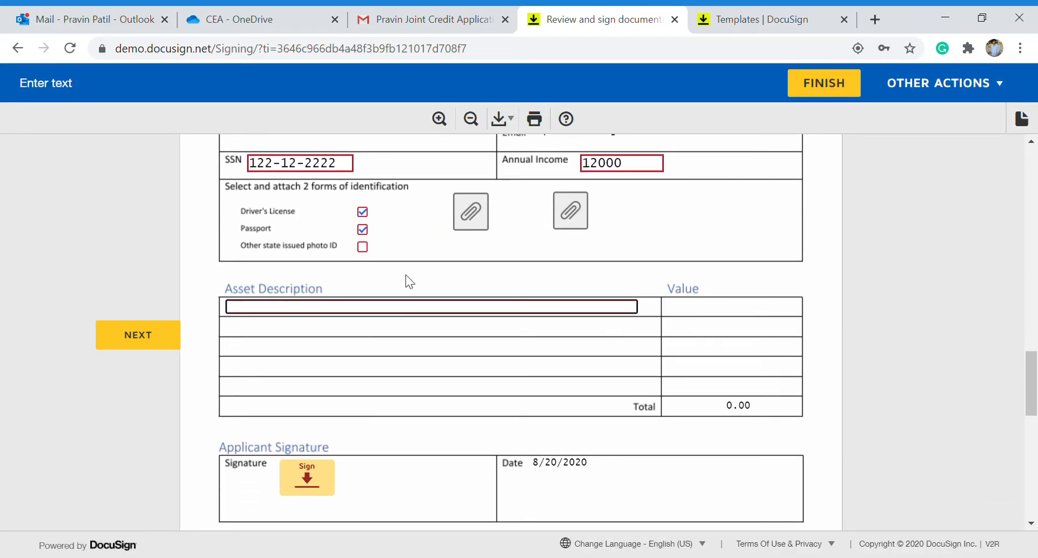
List assets Part 1 at 1000 and Part 2 at 500 for a 1,500.00 total, then sign.
text(Part 1)
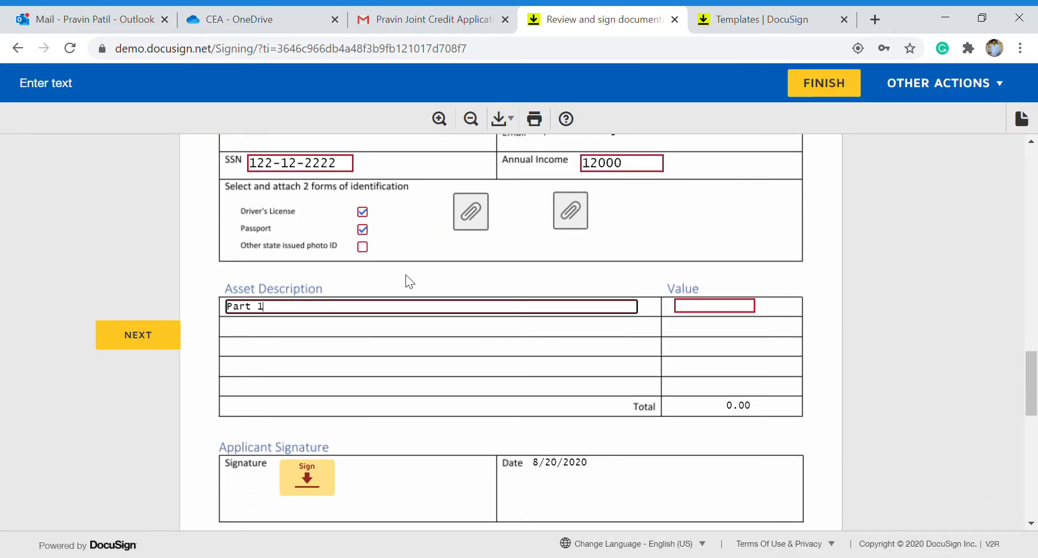
key(Tab)
text(1000)
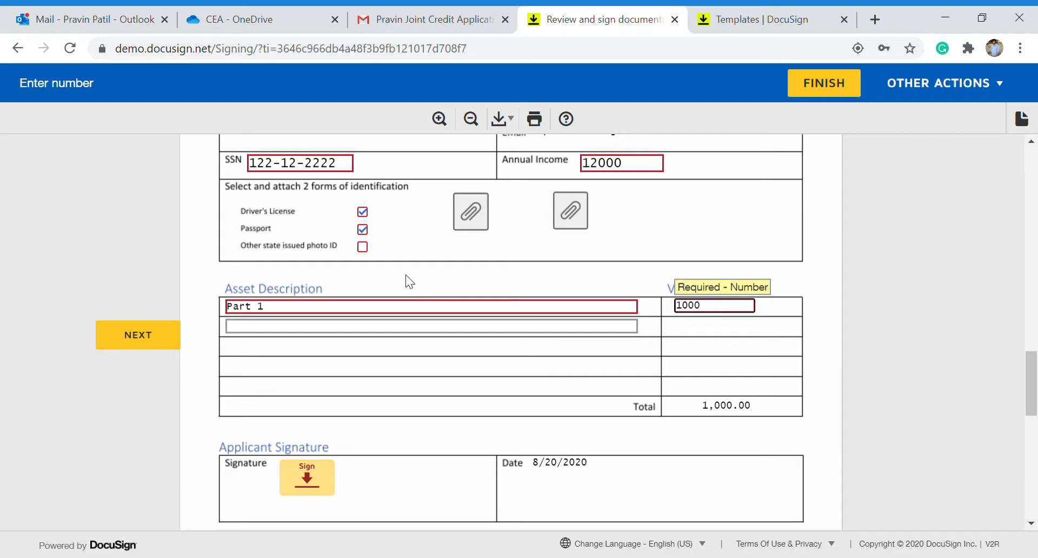
key(Tab)
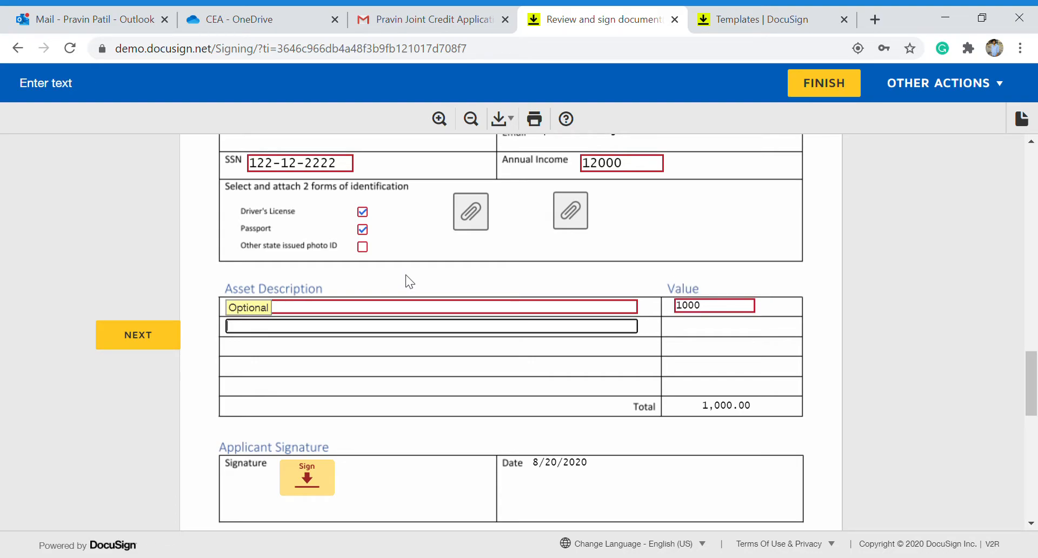
text(Part 2)
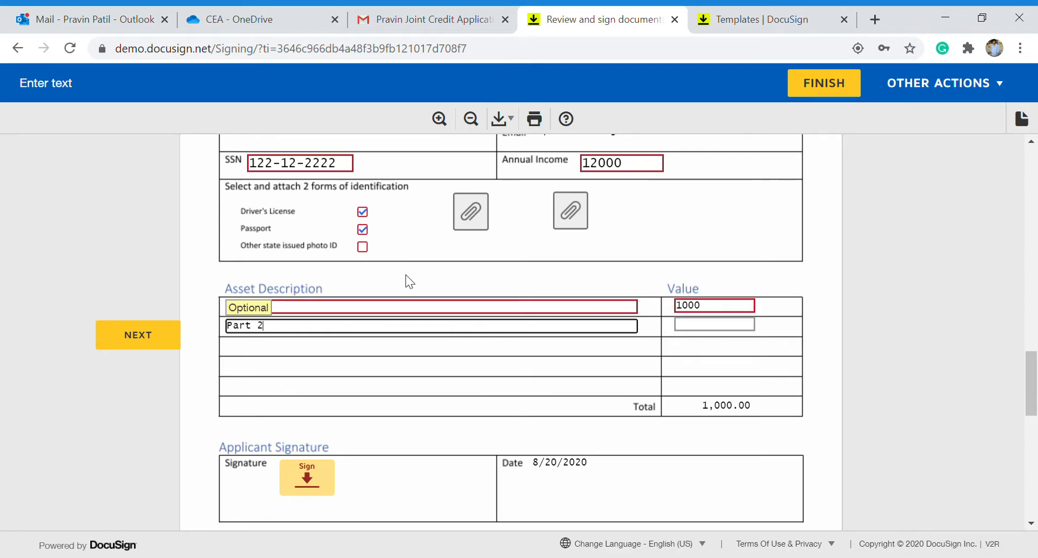
key(Tab)
text(500)
click(508, 385)
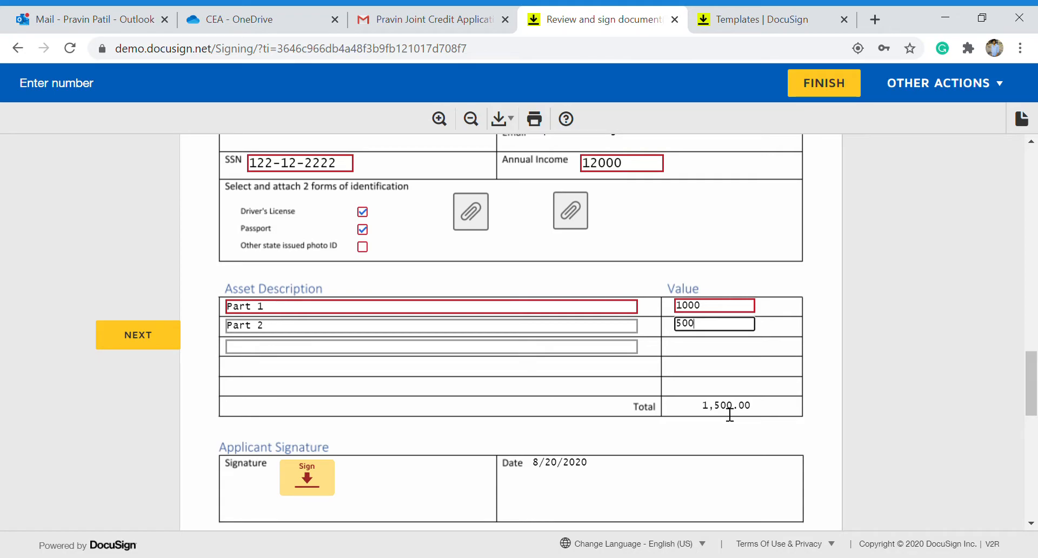
click(307, 477)
Finish signing the document and decline the Save a Copy account offer with No Thanks.
scroll(440, 484, down, 7)
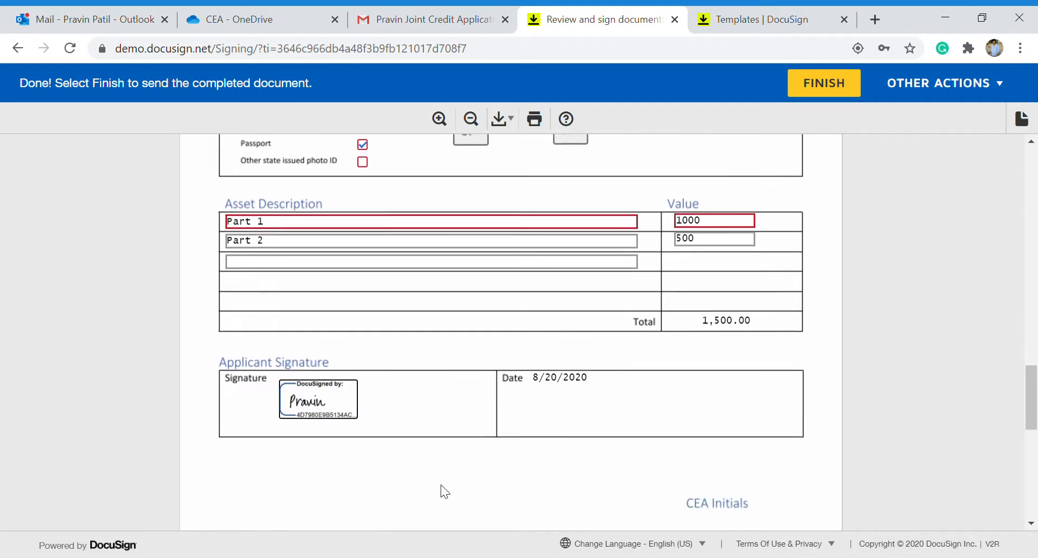
scroll(440, 484, down, 5)
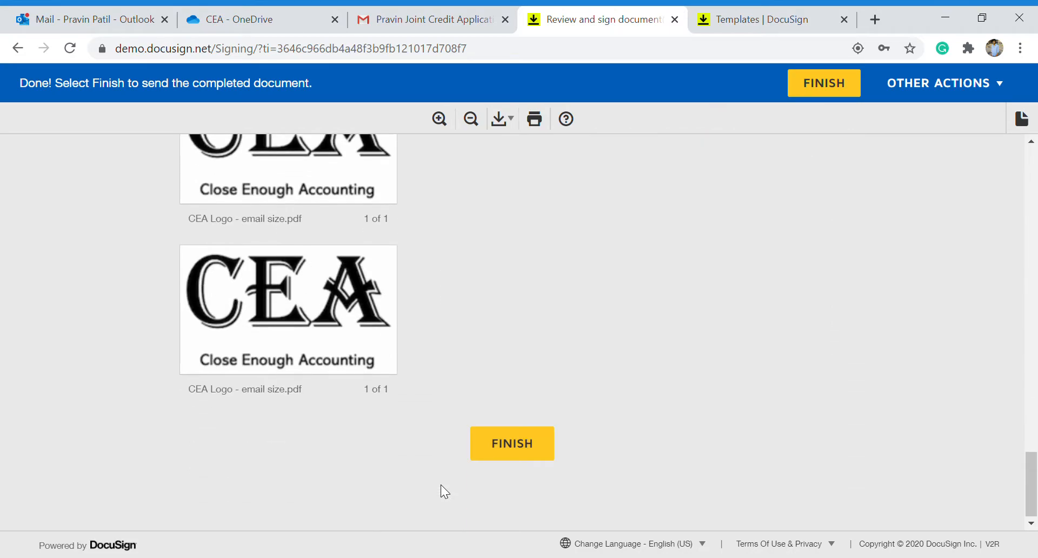
scroll(395, 267, up, 1)
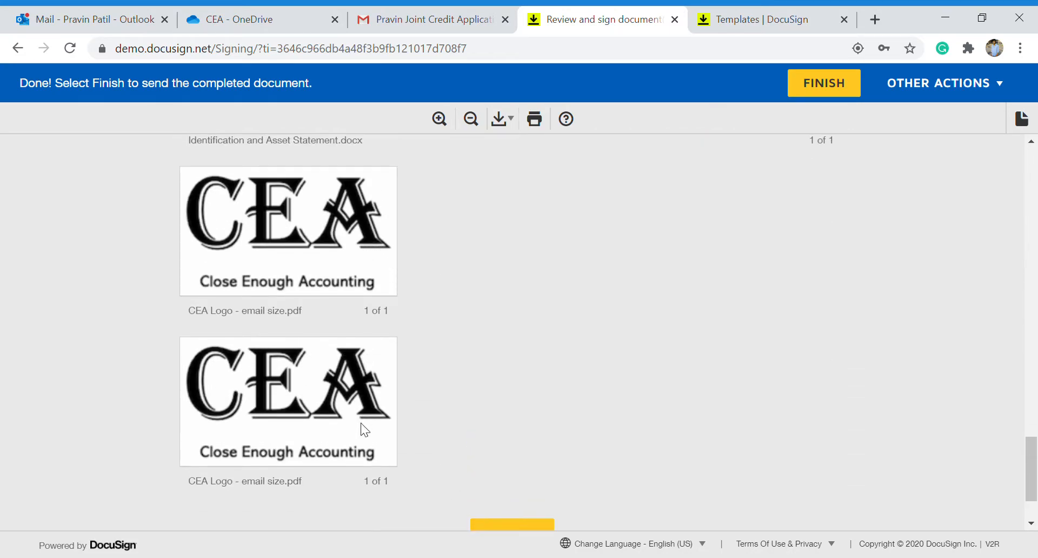
scroll(471, 311, up, 10)
scroll(472, 310, down, 2)
scroll(472, 310, down, 10)
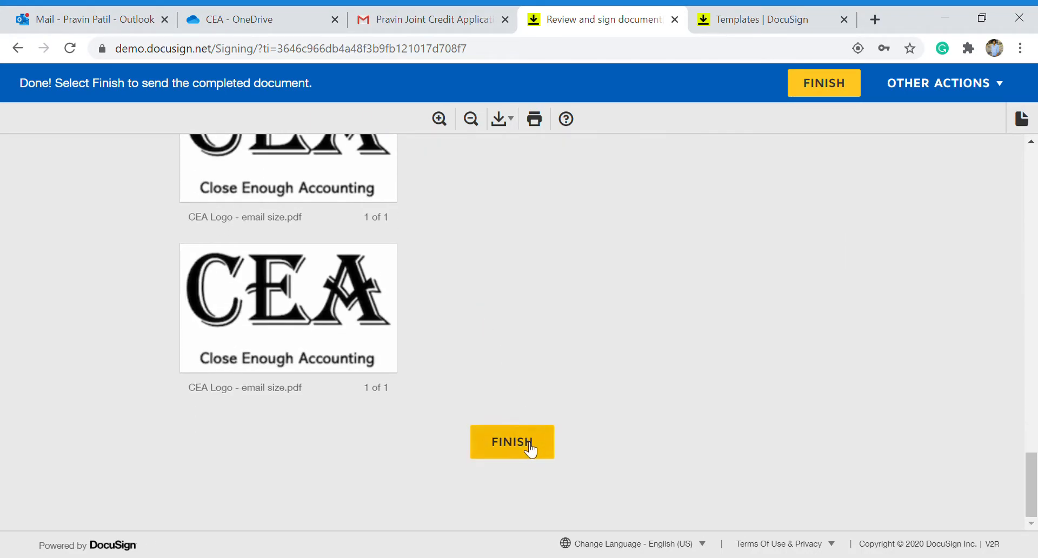
click(523, 439)
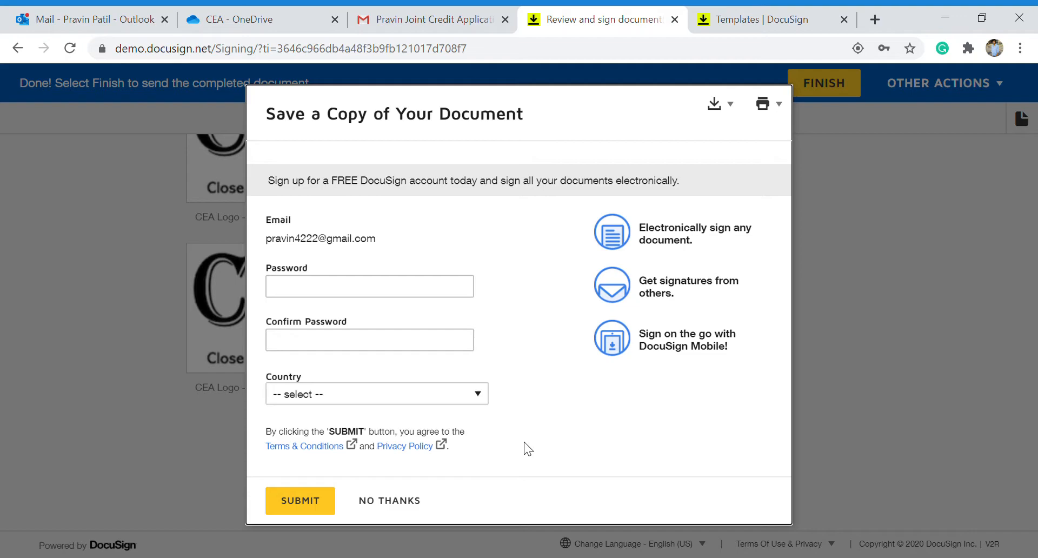
click(388, 501)
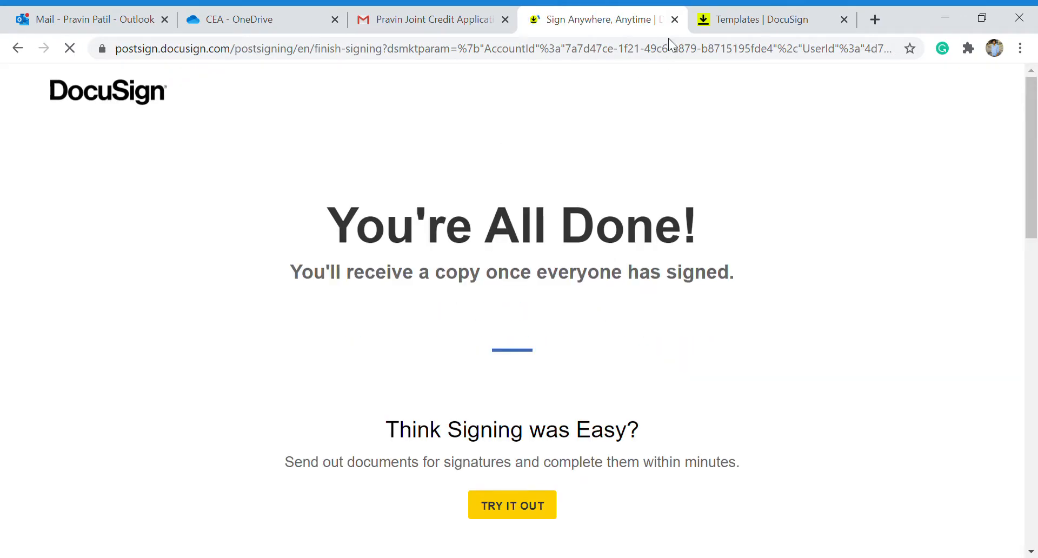
Close the finished page, open the Joint Credit Application 1 email, and launch REVIEW DOCUMENTS.
click(675, 19)
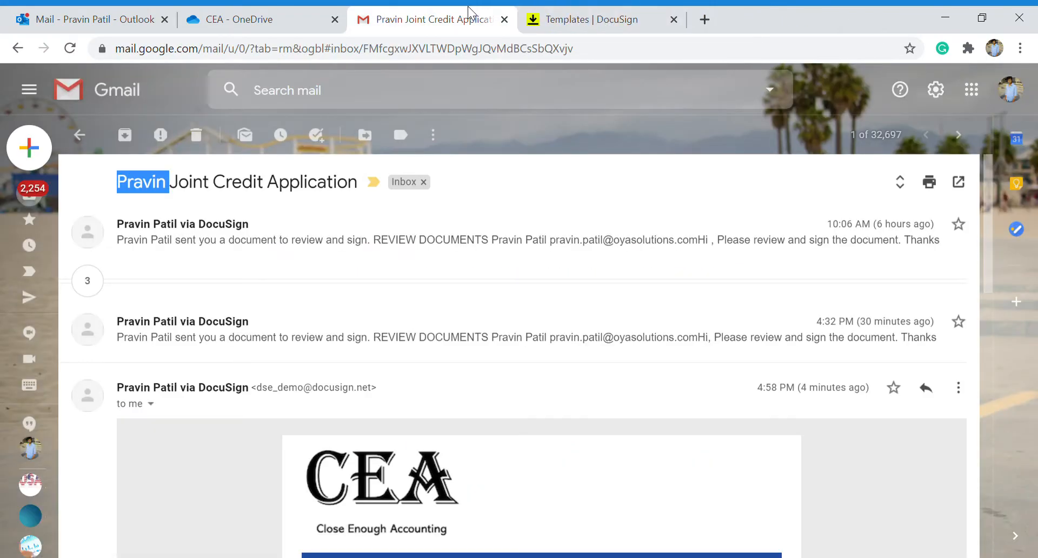
click(80, 134)
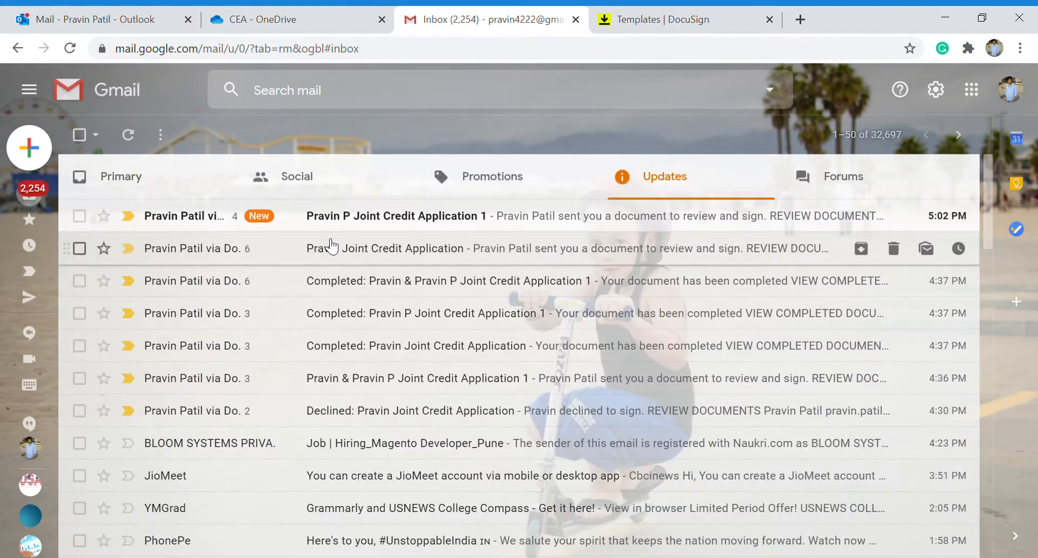
click(407, 227)
scroll(449, 389, down, 5)
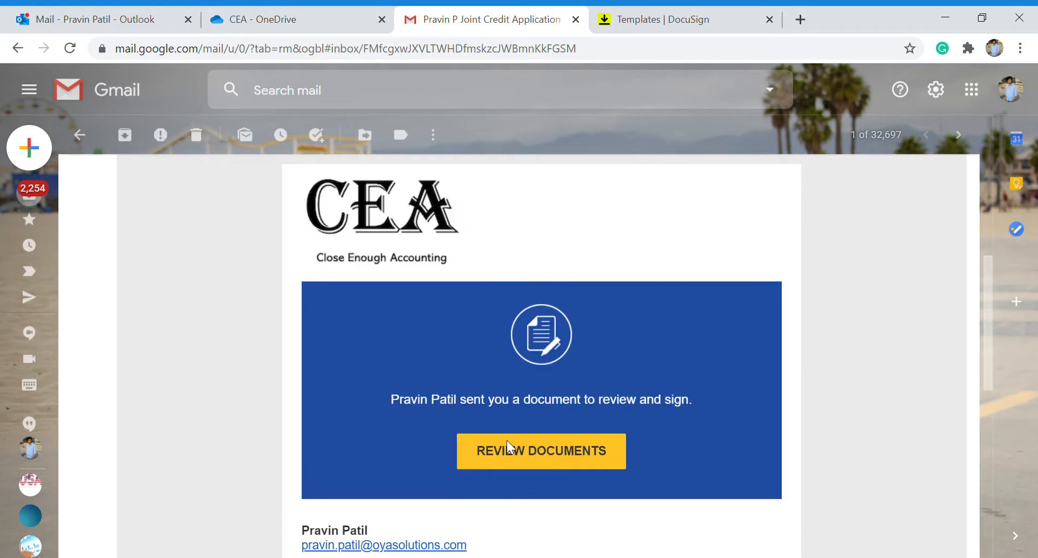
click(514, 453)
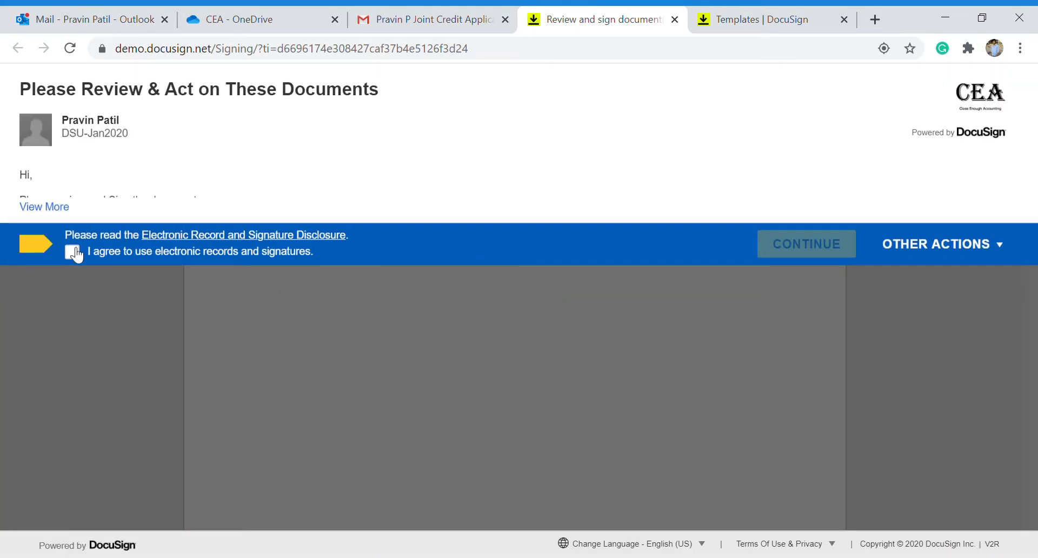
Agree to use electronic records and signatures and continue into the document.
click(72, 252)
click(797, 247)
scroll(560, 346, down, 2)
scroll(559, 340, down, 1)
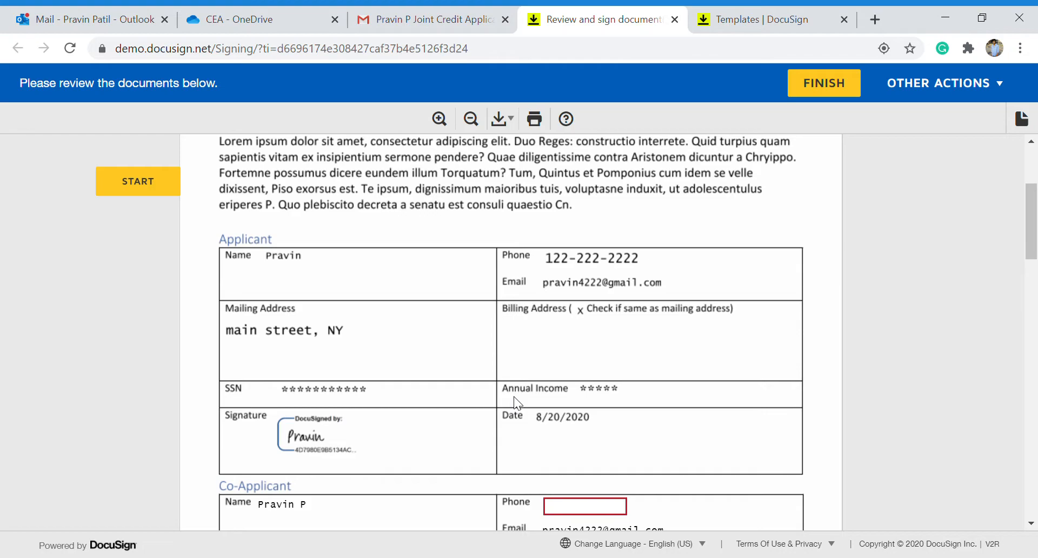
scroll(514, 397, down, 2)
Fill the co-applicant's phone, SSN and annual income 10000, then adopt and sign.
click(571, 405)
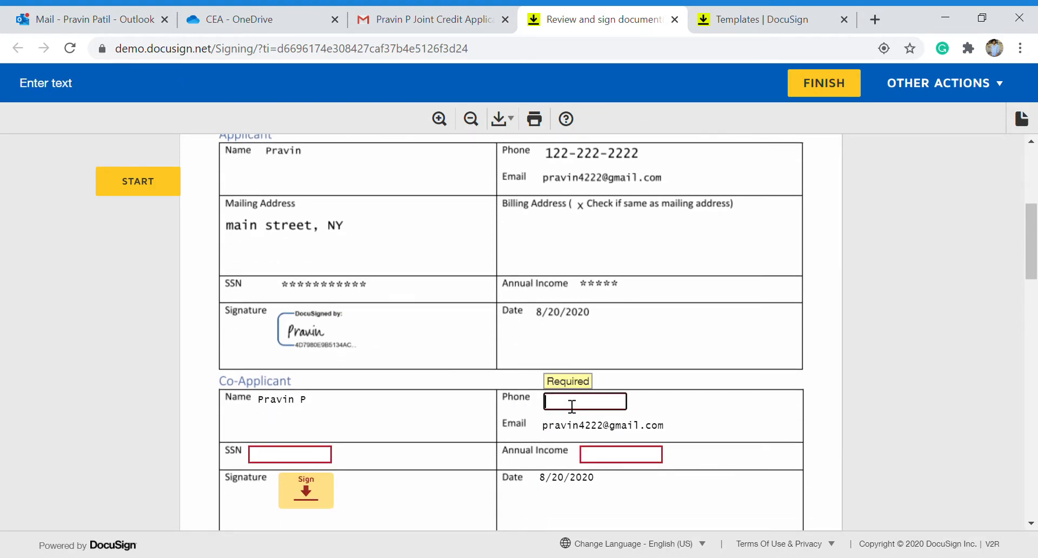
text(122-122-)
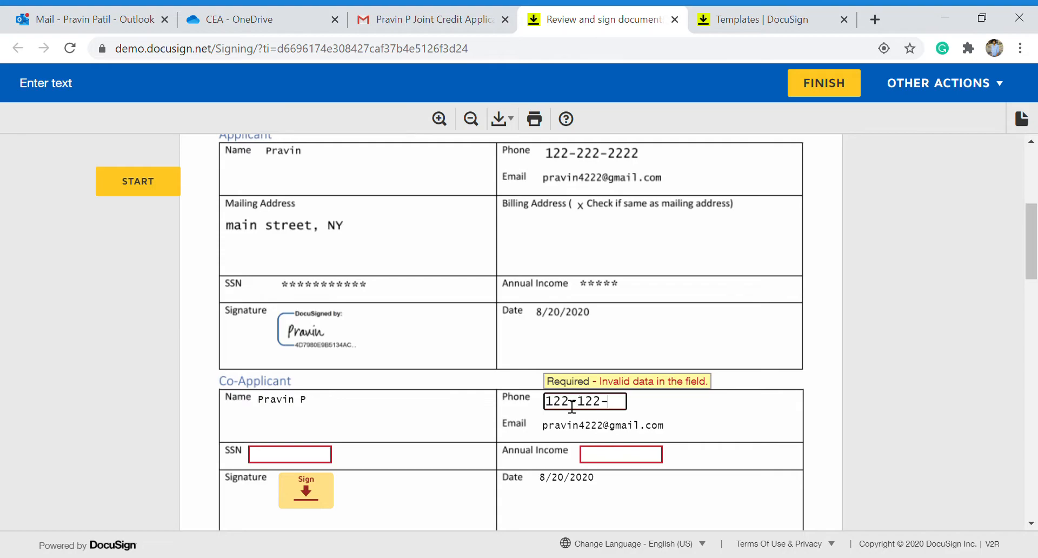
text(1222)
key(Tab)
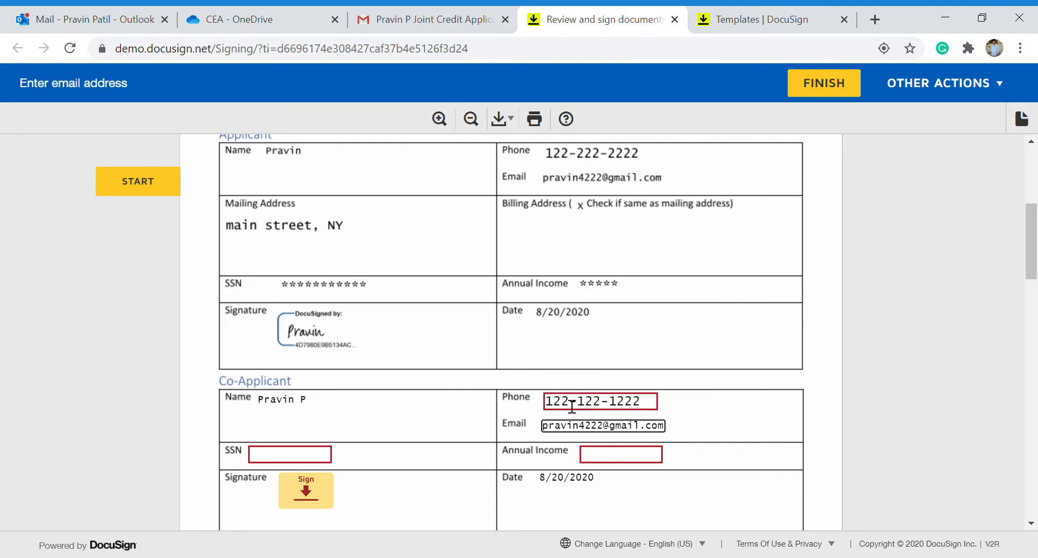
click(302, 460)
text(122-12-2)
text(222)
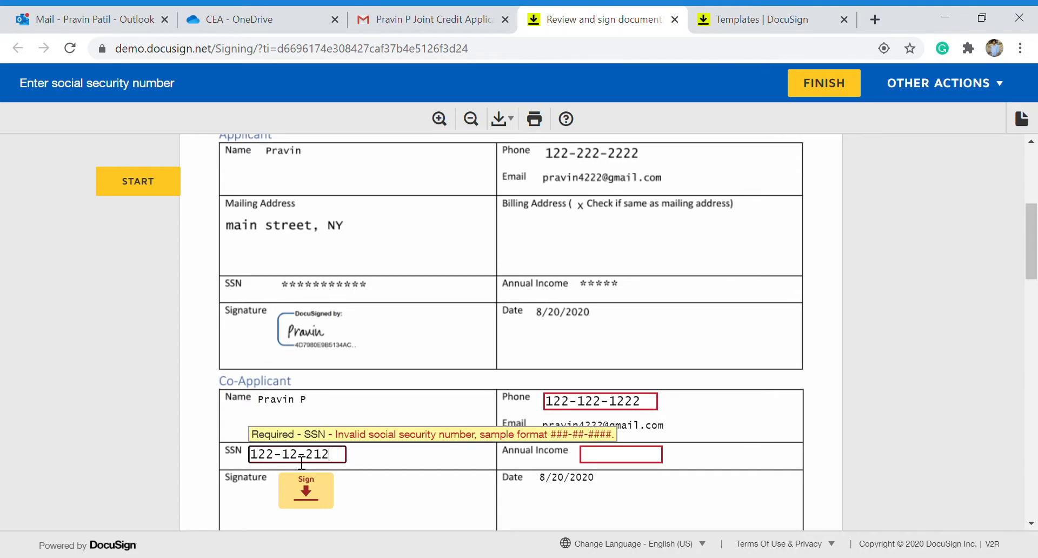
key(Tab)
text(10000)
click(306, 480)
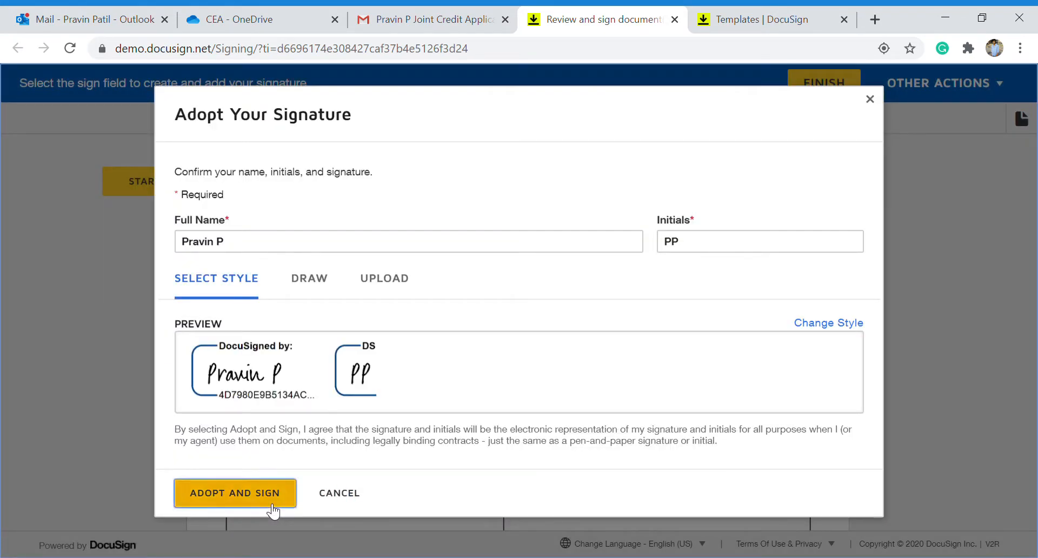
click(270, 499)
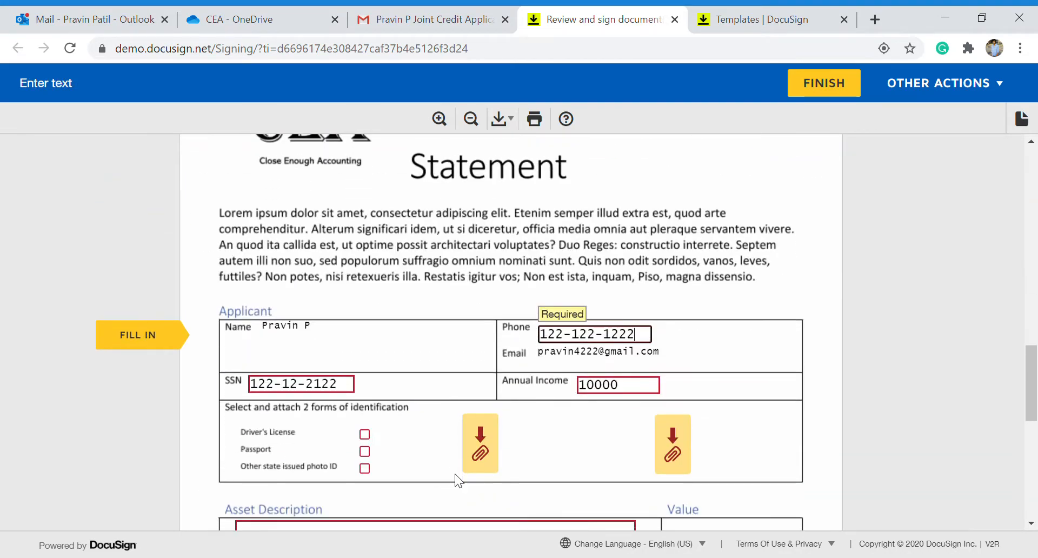
Check Driver's License, Other state issued photo ID and Passport as identification.
scroll(455, 474, down, 1)
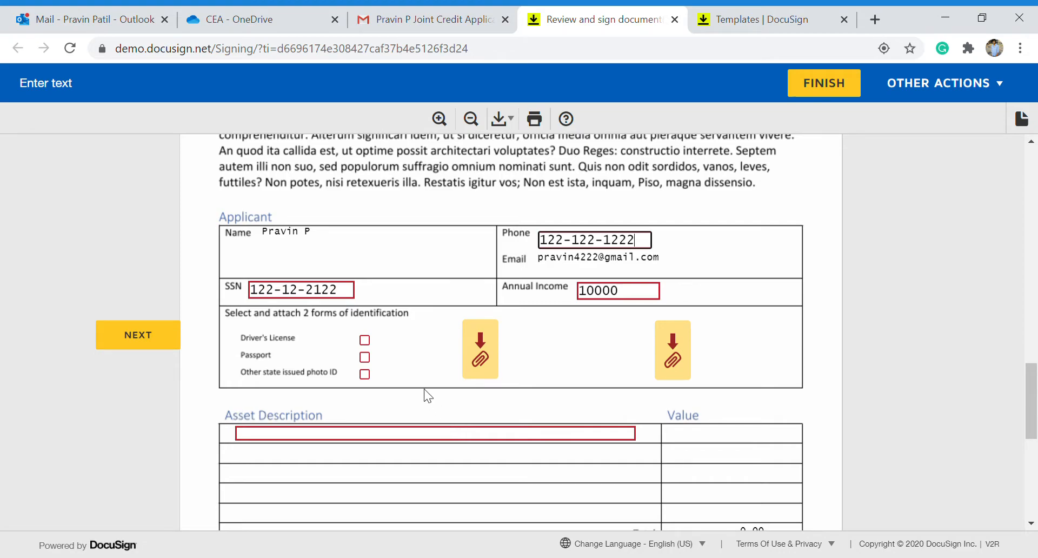
click(373, 342)
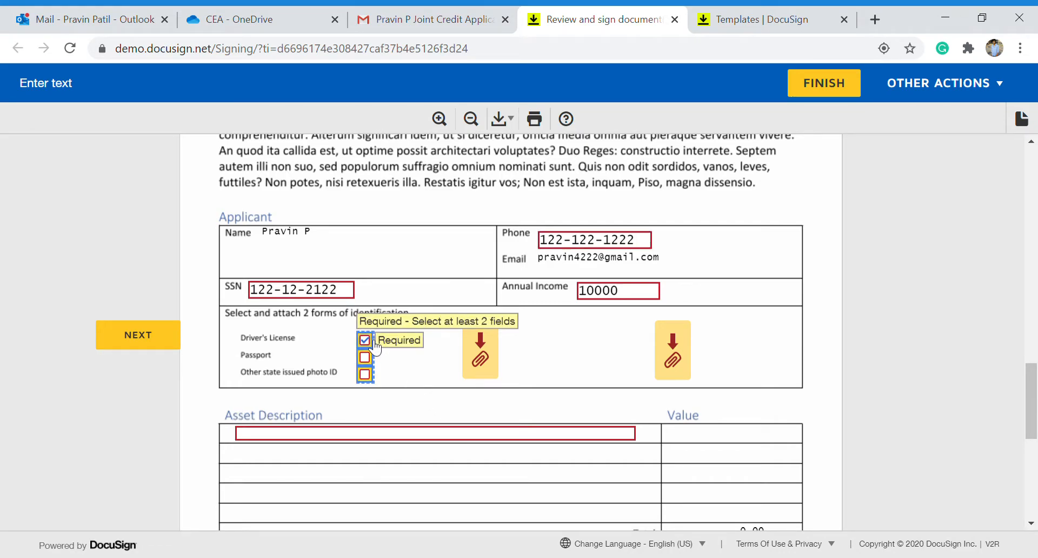
click(374, 374)
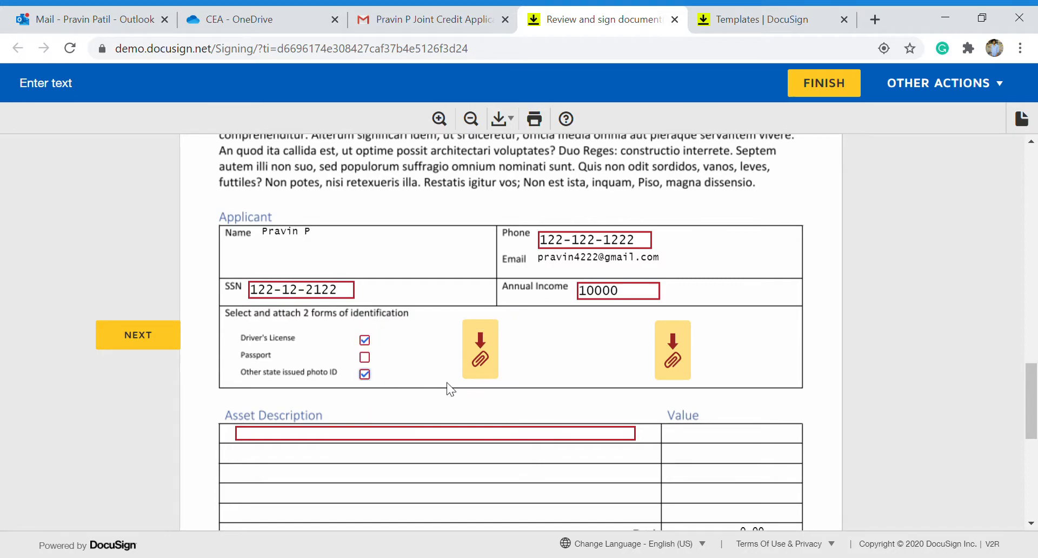
click(365, 357)
Upload CEA Logo - email size.pdf to both identification attachment fields.
click(475, 354)
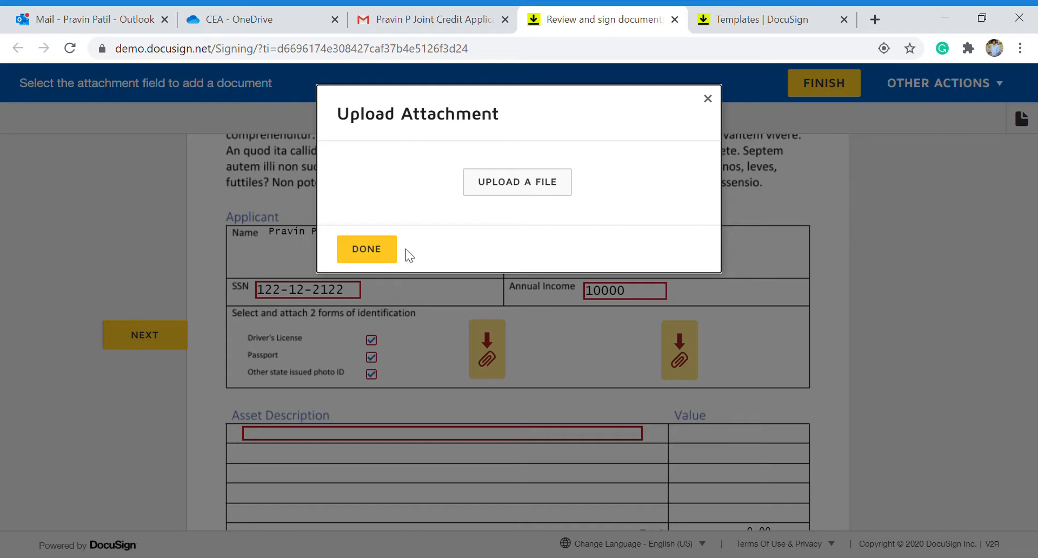
click(512, 192)
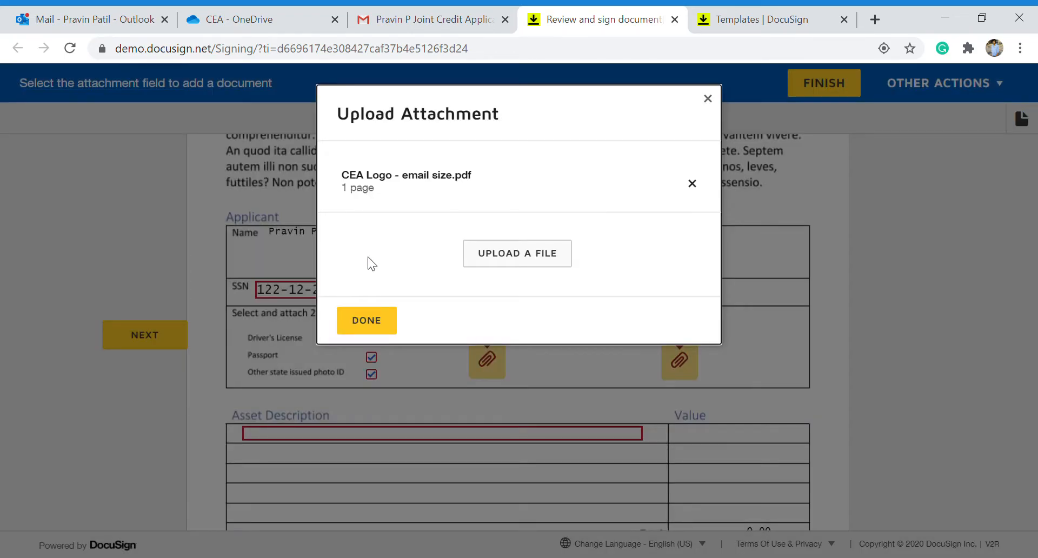
click(381, 320)
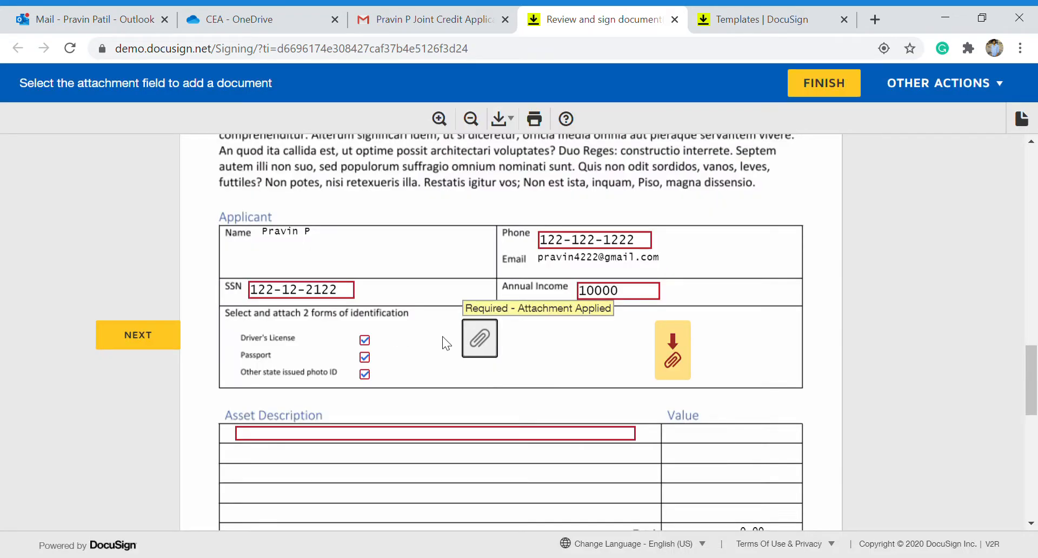
click(682, 356)
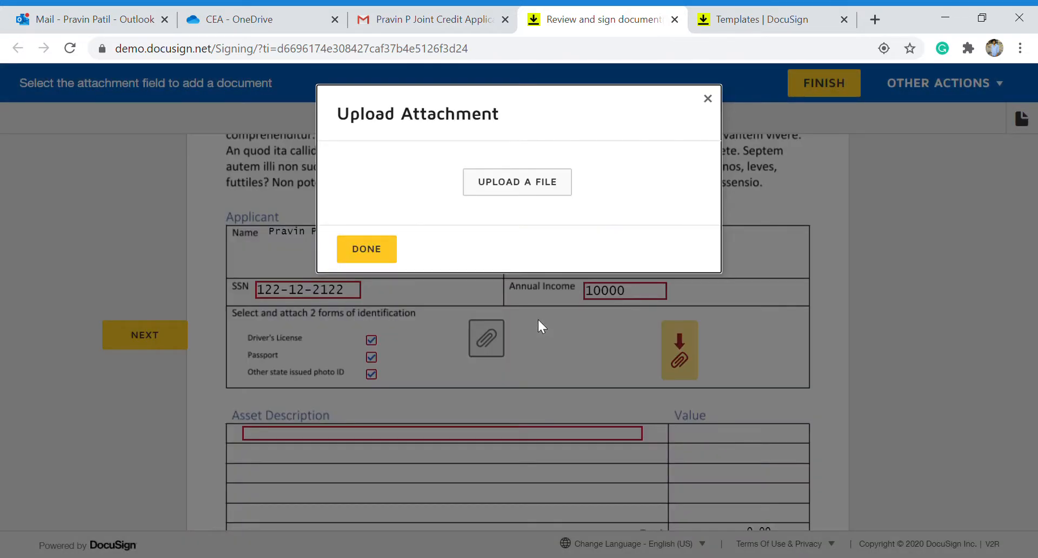
click(513, 190)
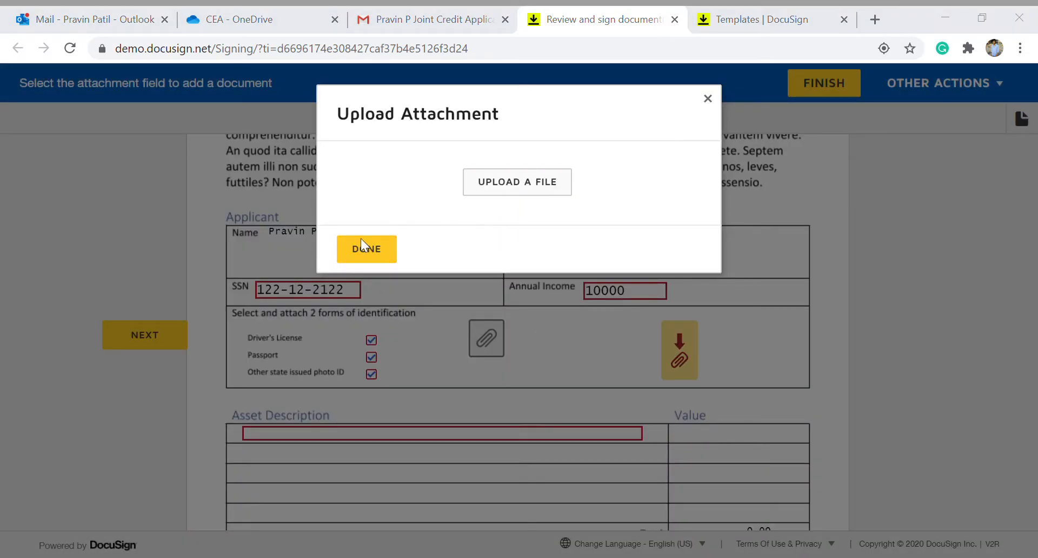
double_click(207, 121)
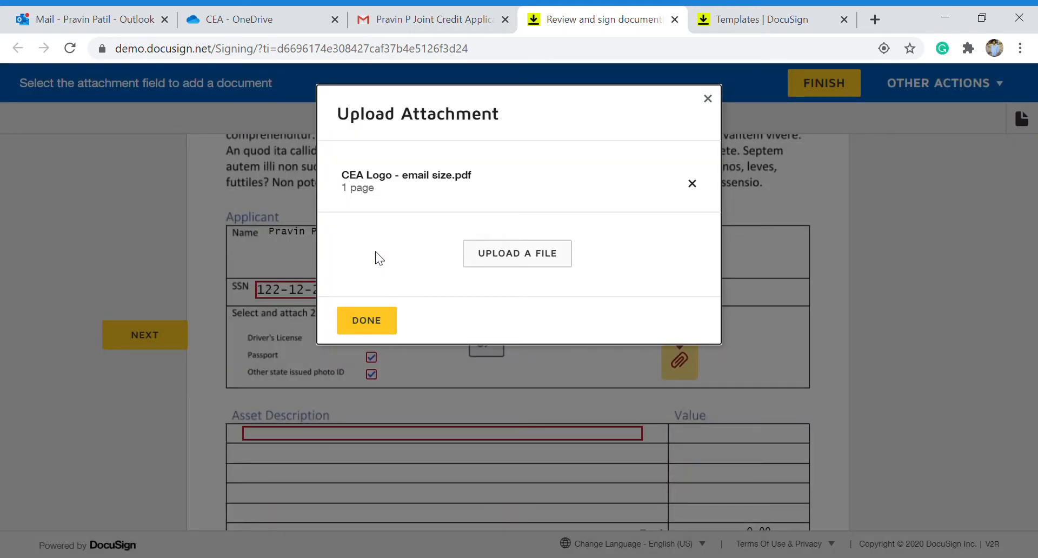
click(368, 324)
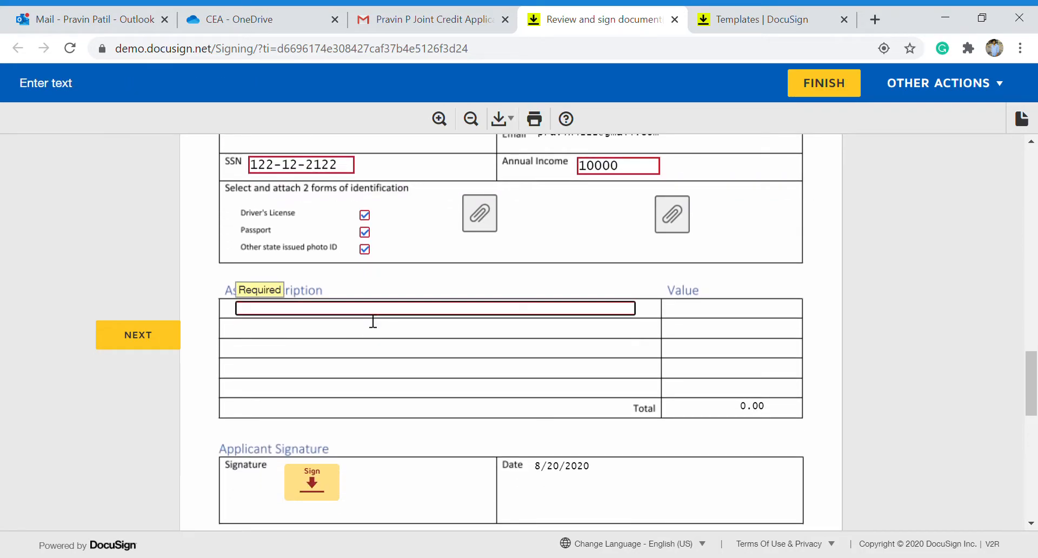
Enter the first two co-applicant asset rows with values 1000 and 500.
text(art 1)
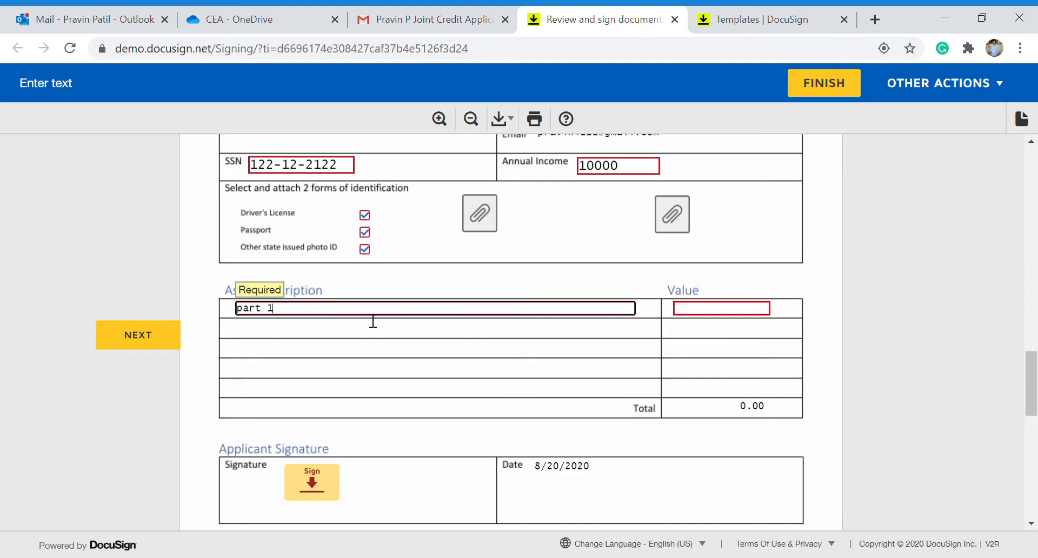
key(Tab)
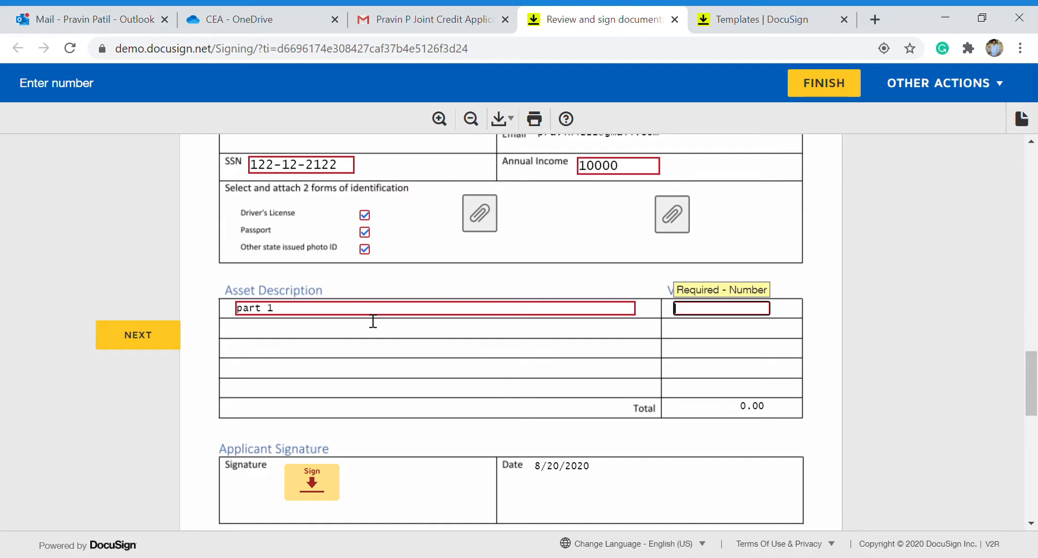
text(1000)
click(373, 321)
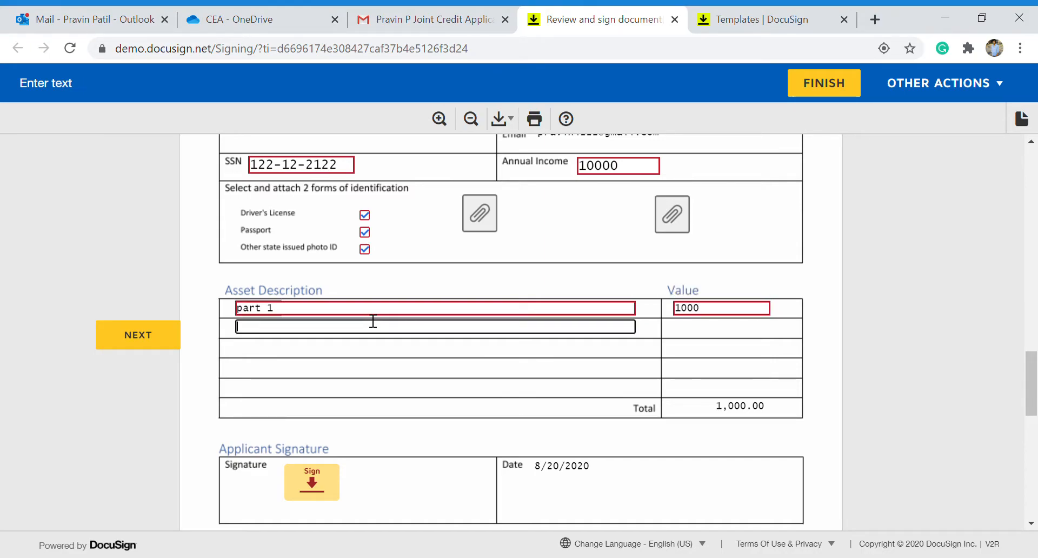
text(Part 2)
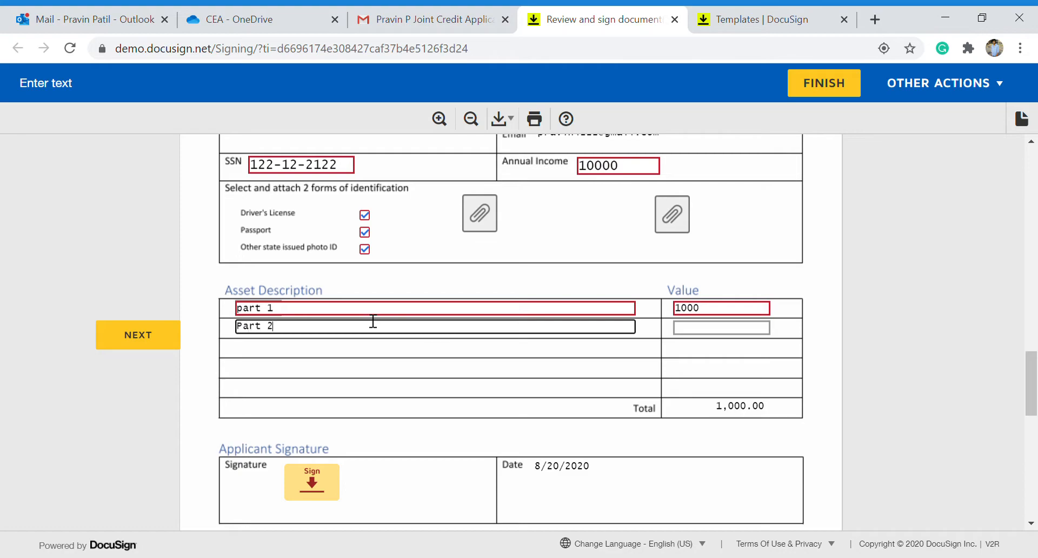
key(Tab)
text(500)
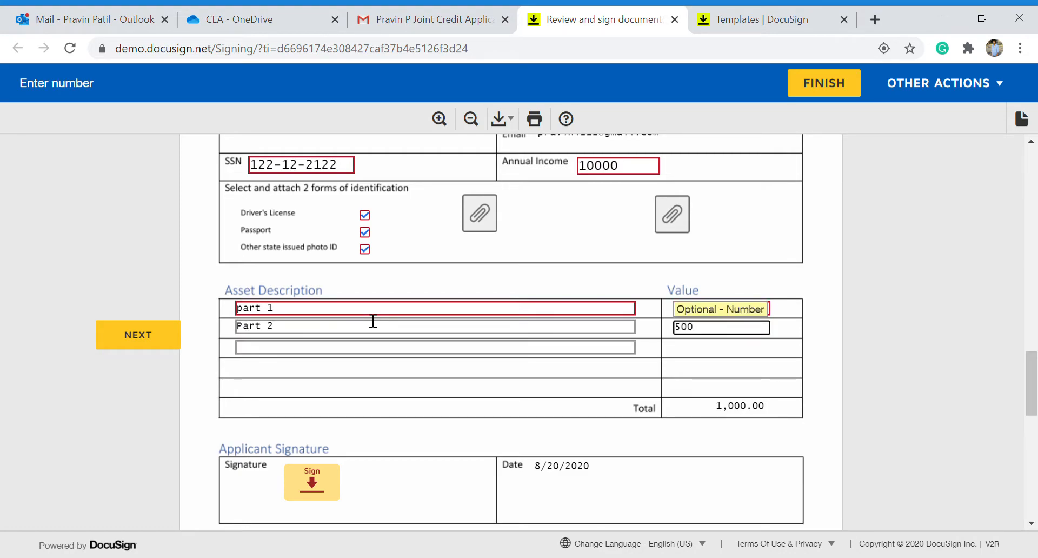
Add assets 'part 3' at 500 and 'part 4' at 1000, bringing the total to 3,000.00.
key(Tab)
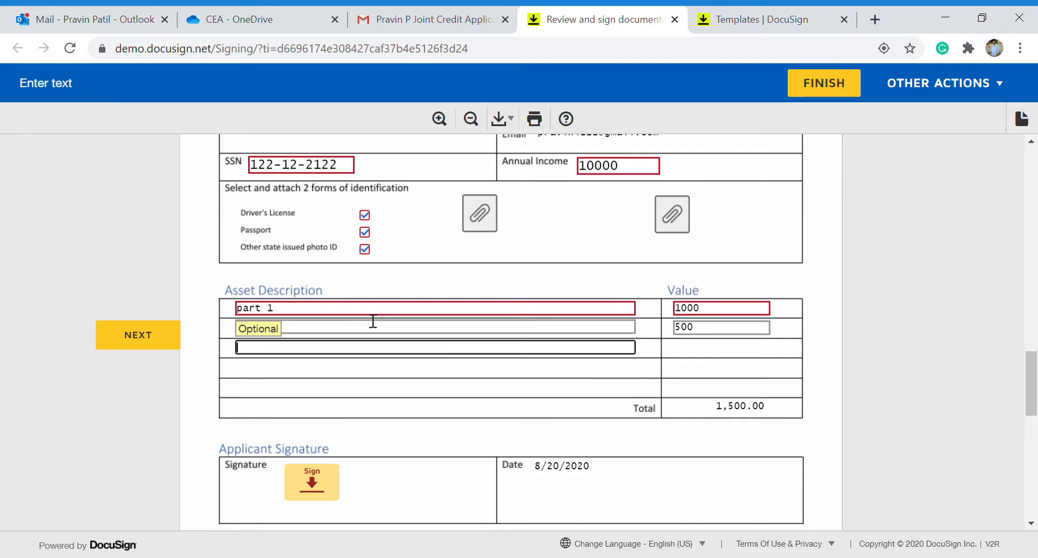
text(pART 3)
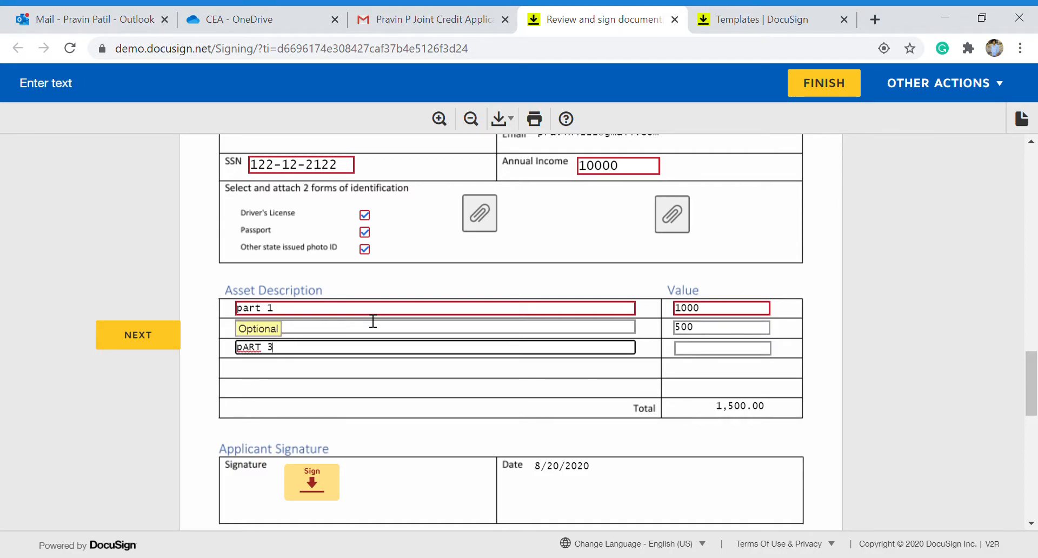
key(Tab)
drag(263, 347, 224, 349)
text(part)
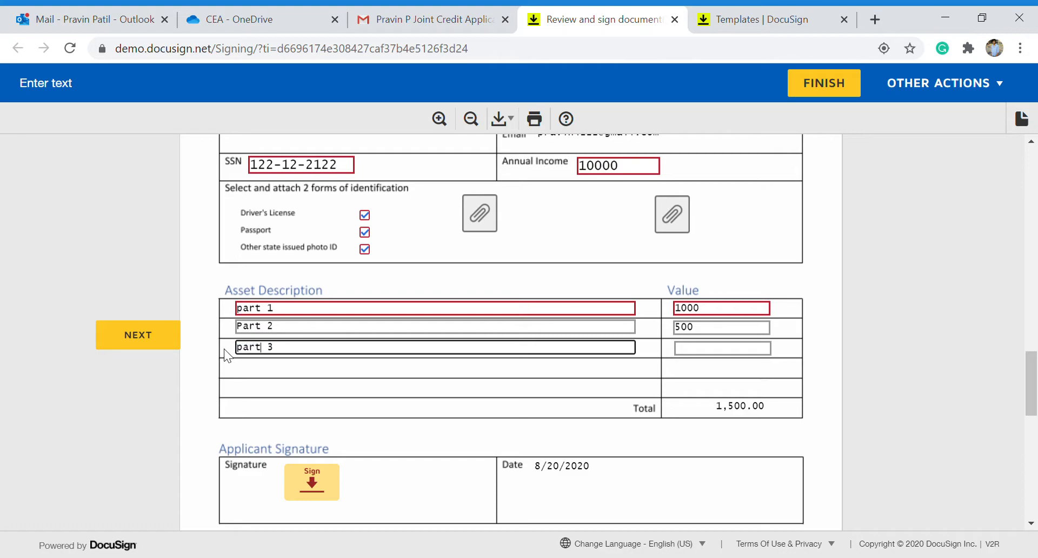
key(Tab)
text(500)
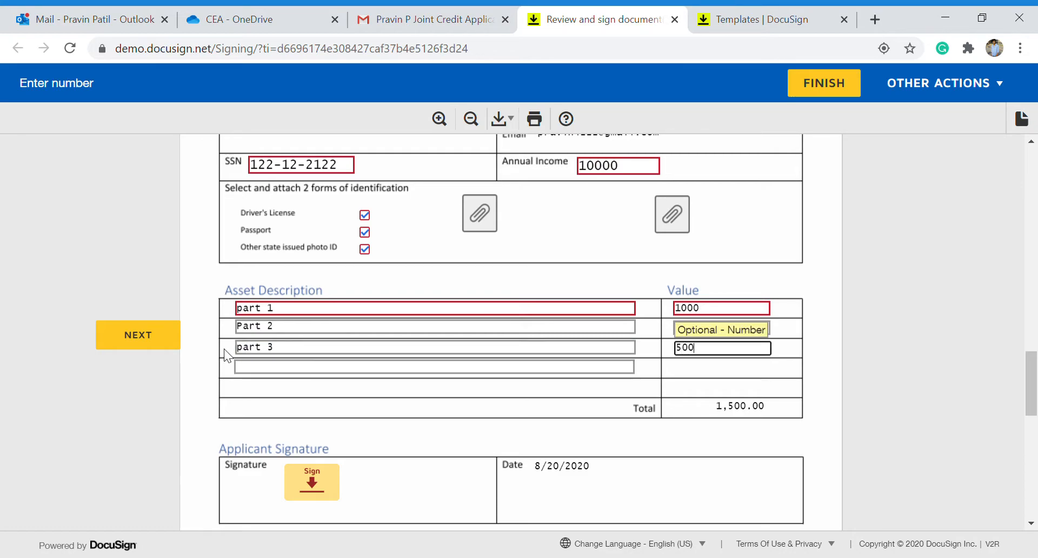
key(Tab)
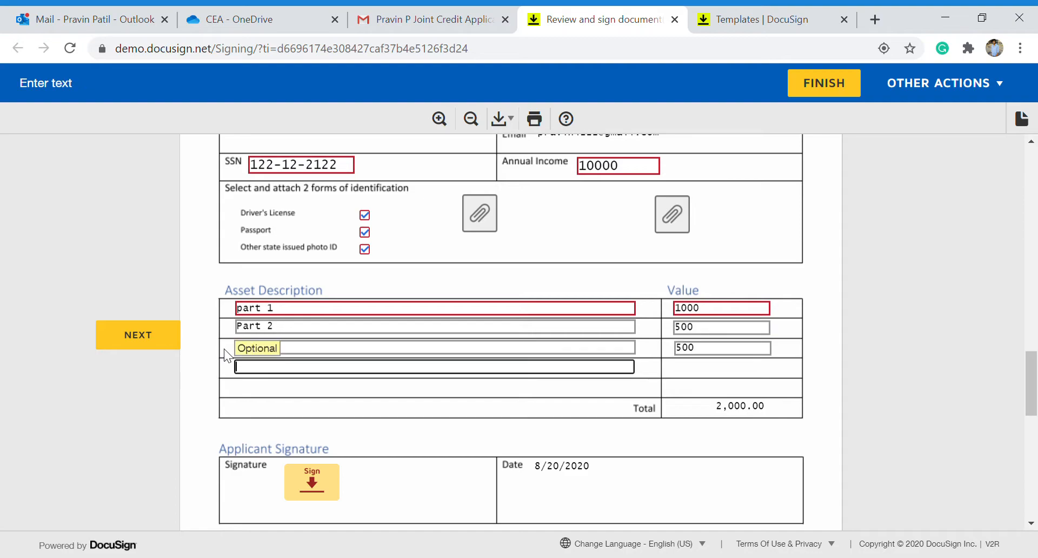
text(part 4)
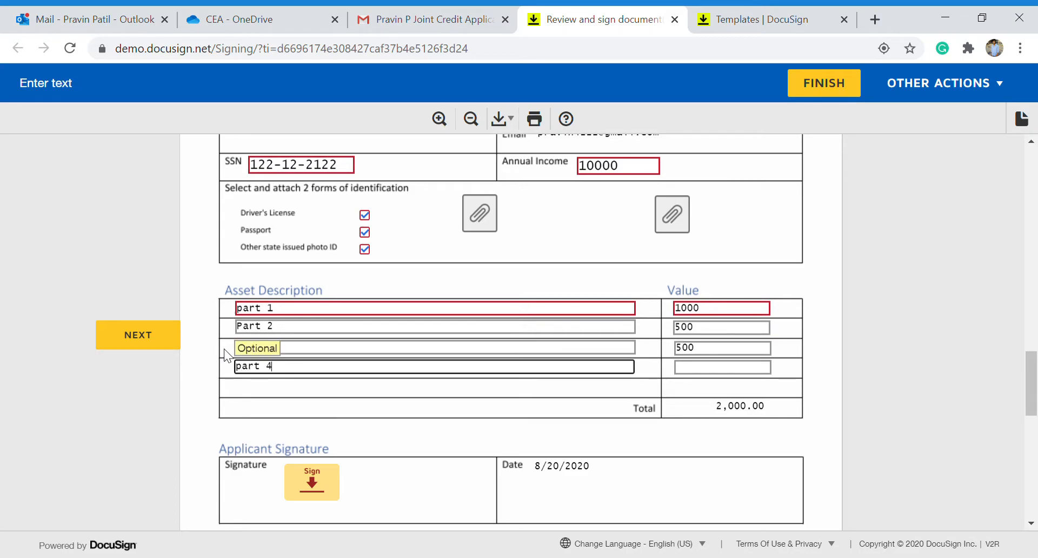
key(Tab)
text(1000)
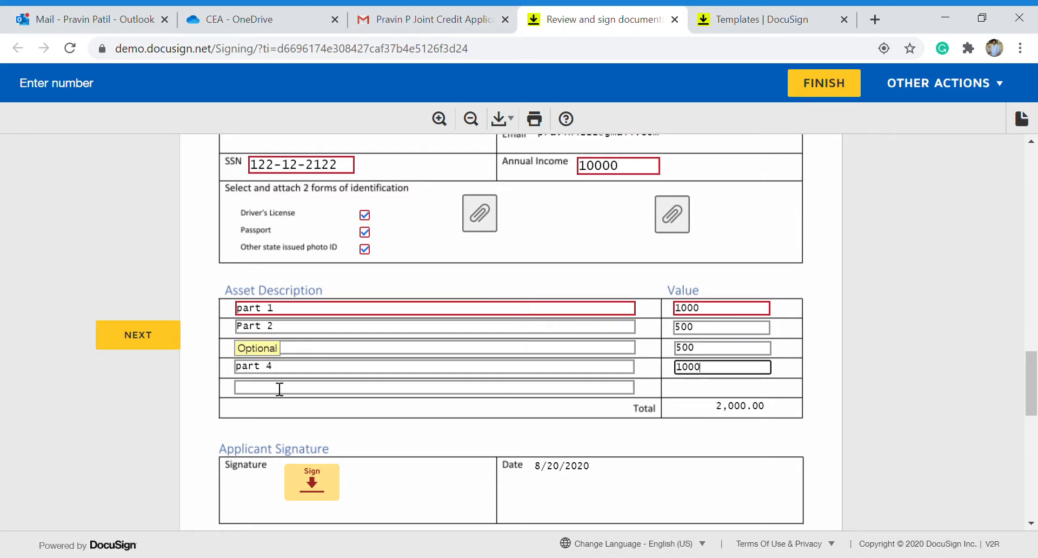
click(440, 436)
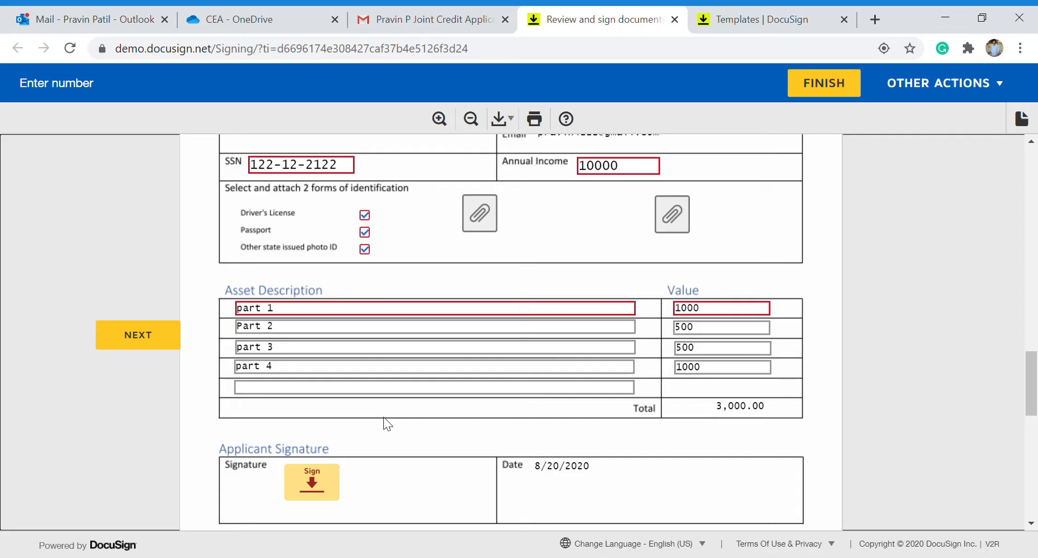
Sign the co-applicant signature field, finish, and decline saving a copy.
click(313, 483)
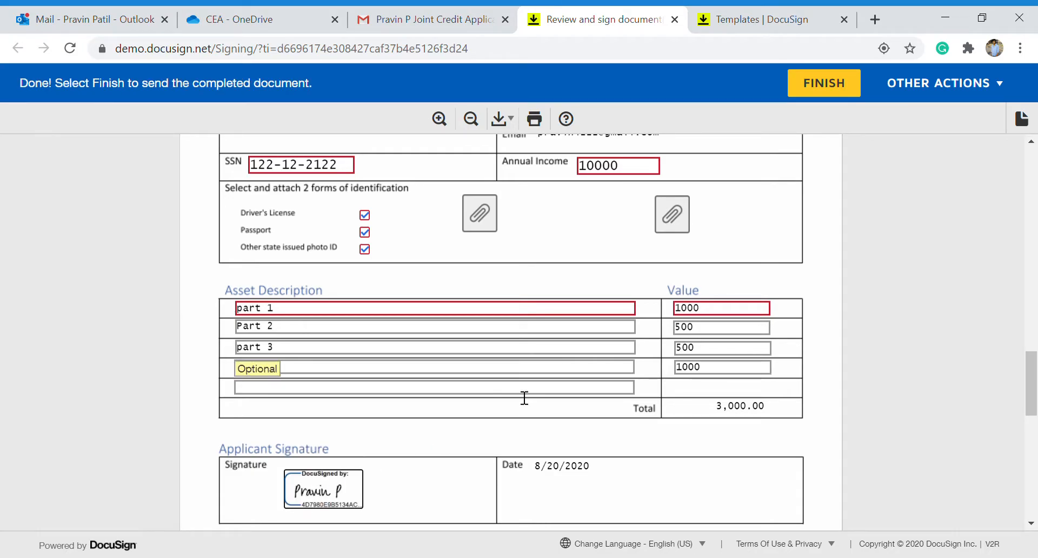
scroll(524, 397, down, 15)
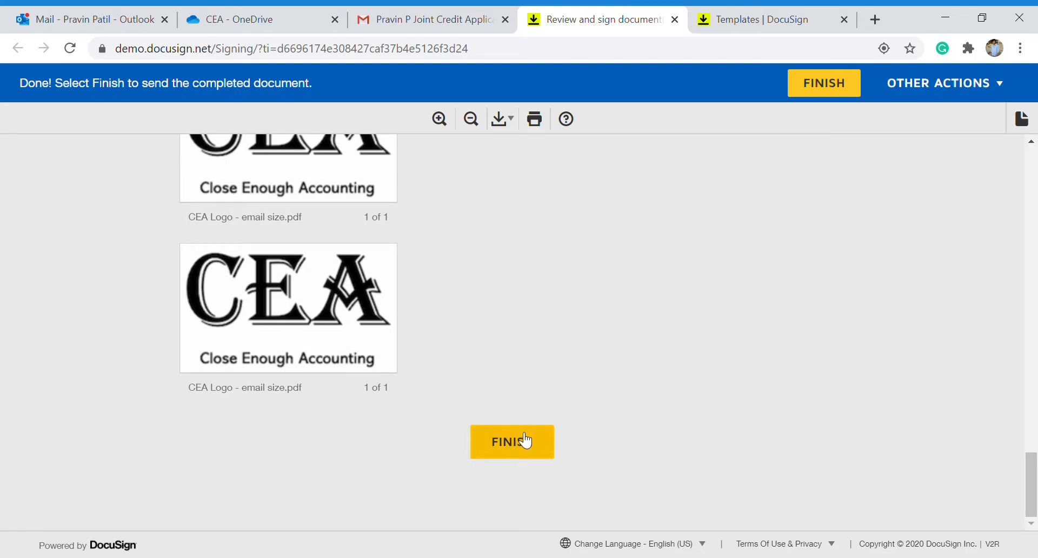
click(522, 435)
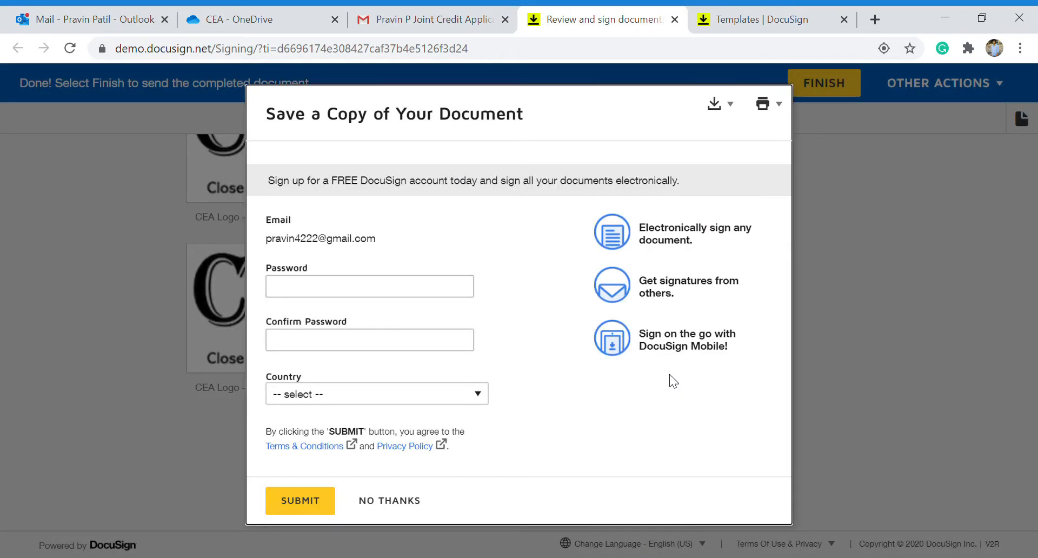
click(381, 499)
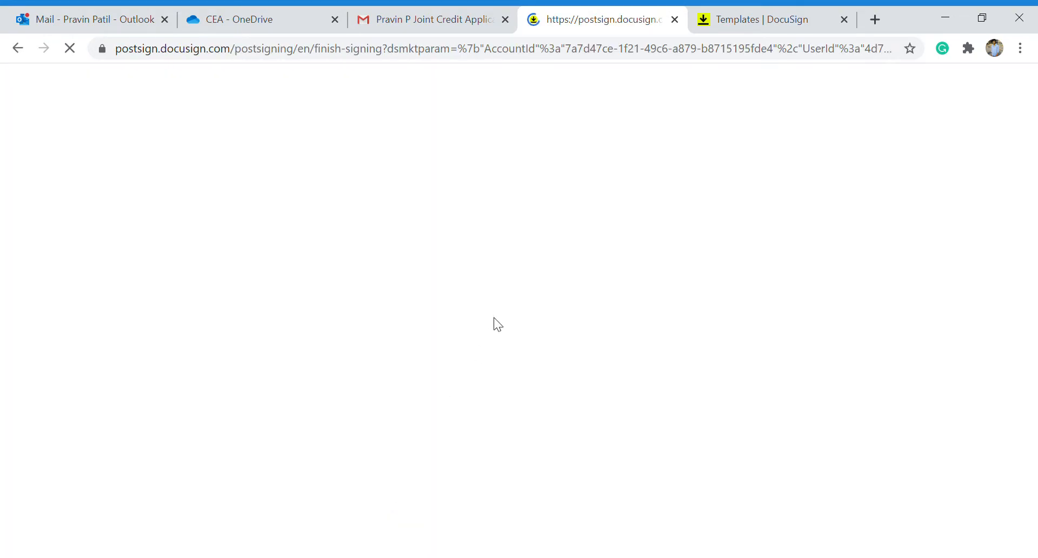
Open the newest Joint Credit Application 1 email's documents for review and close the old signing tab.
click(456, 8)
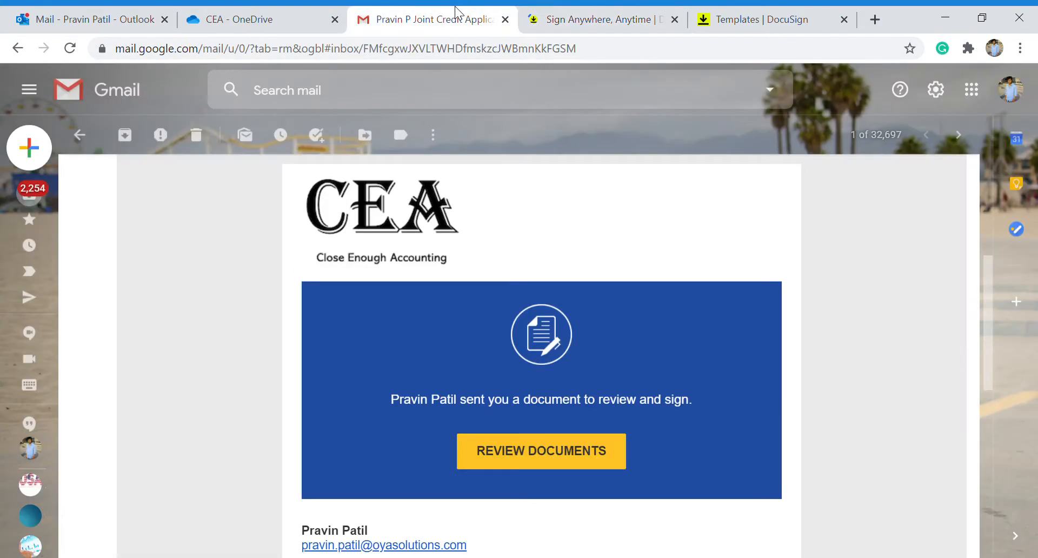
click(80, 134)
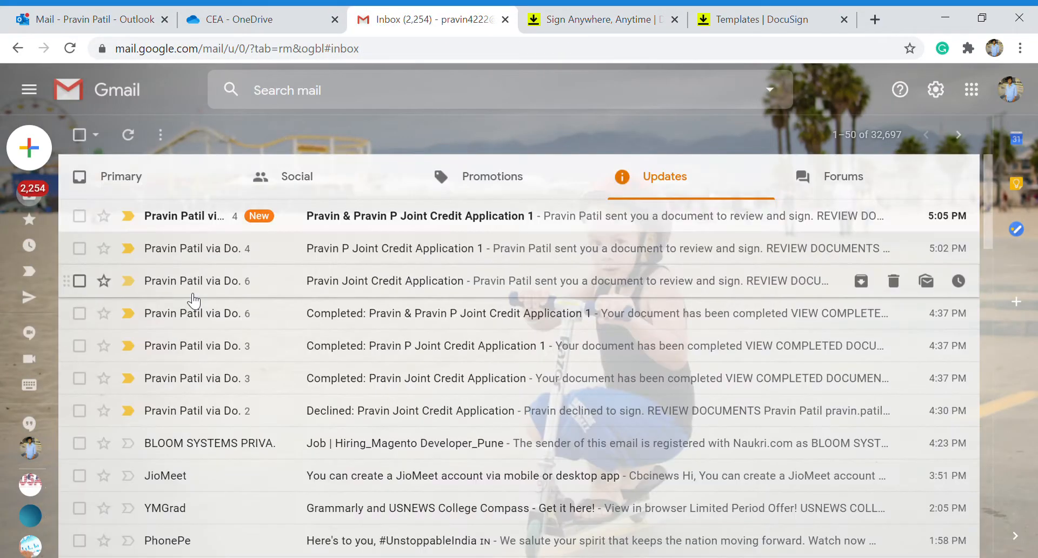
click(428, 230)
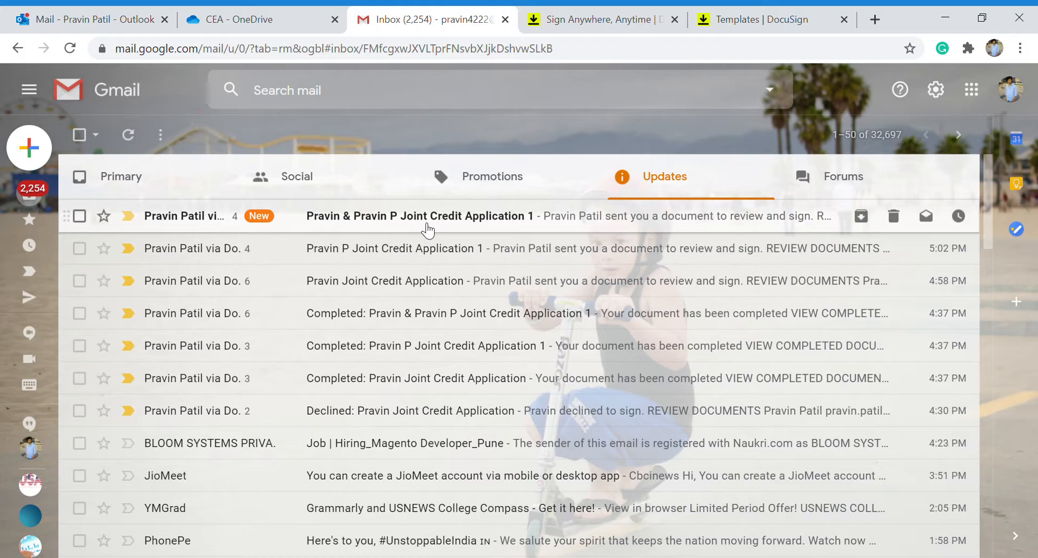
scroll(425, 413, down, 3)
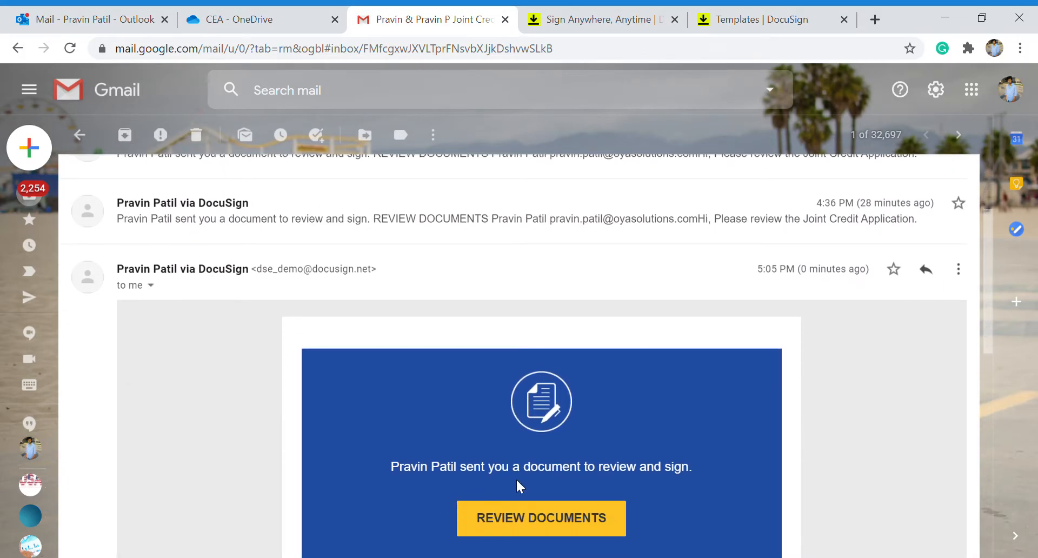
click(539, 515)
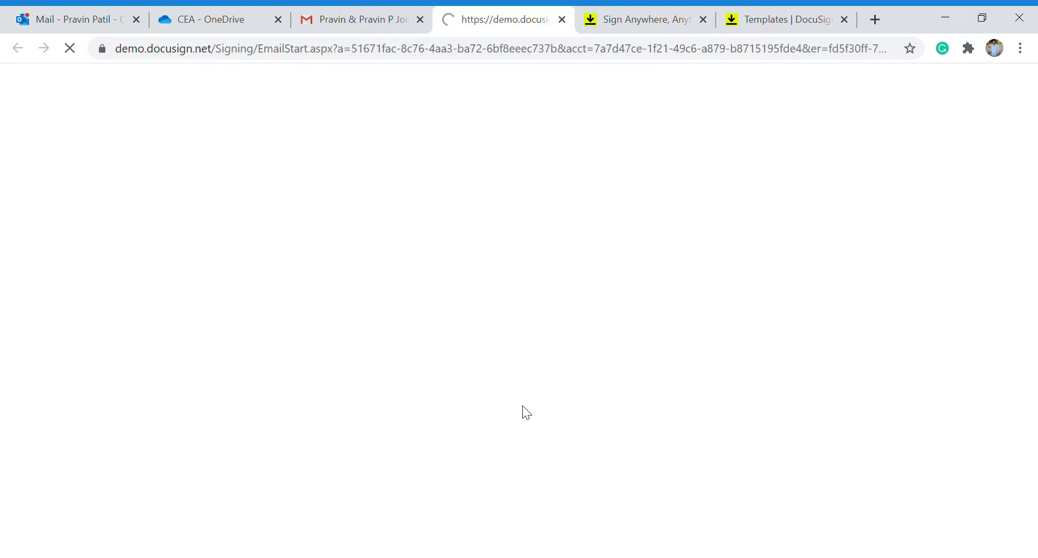
click(702, 20)
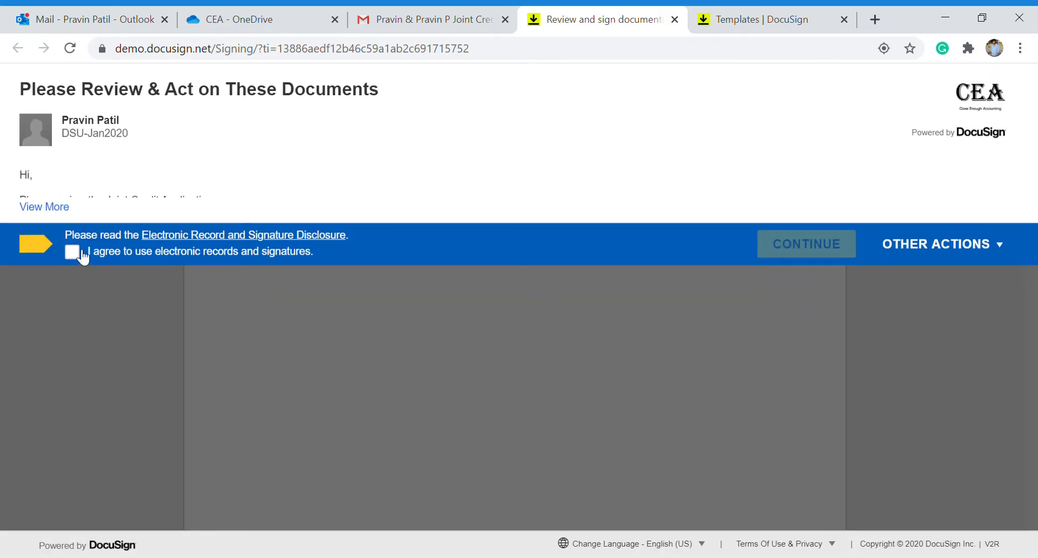
Agree to electronic records, continue, and adopt the CEA signature on the application.
click(72, 252)
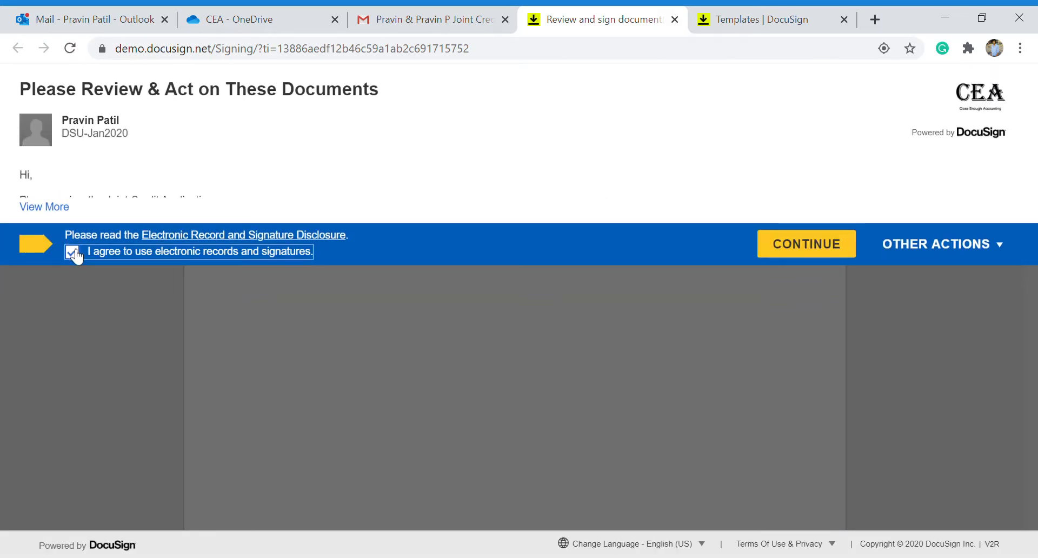
click(826, 244)
scroll(614, 352, down, 5)
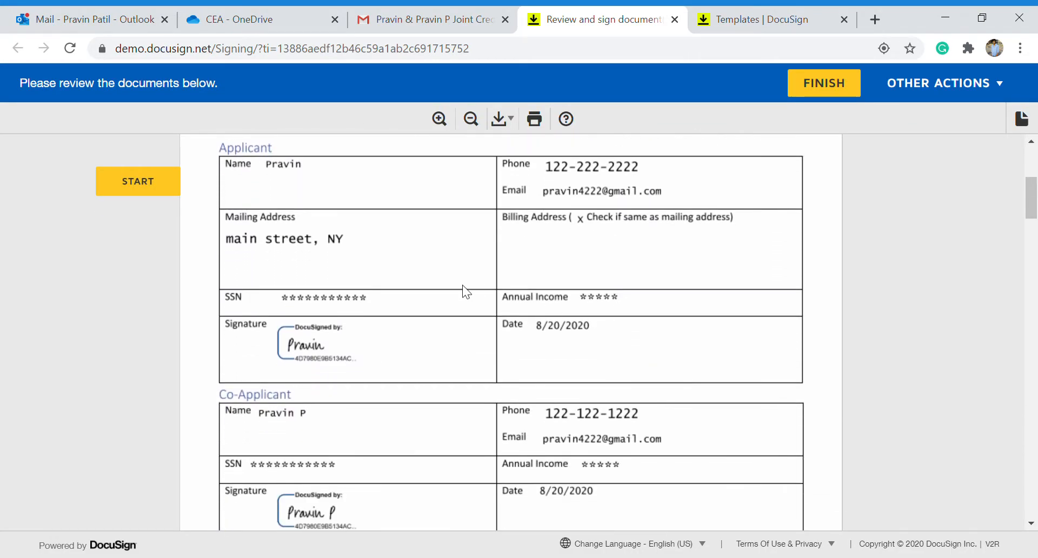
scroll(517, 341, down, 3)
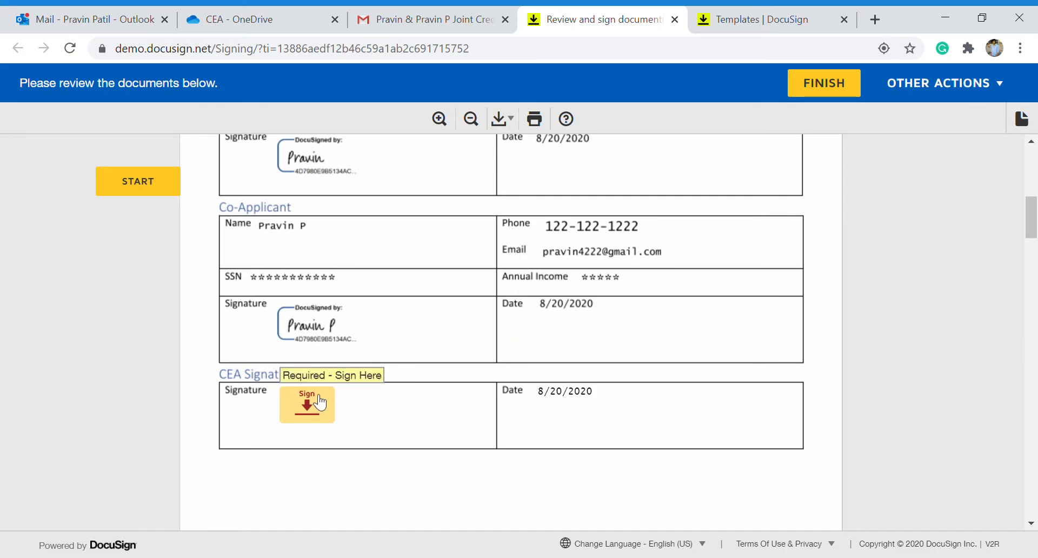
click(310, 397)
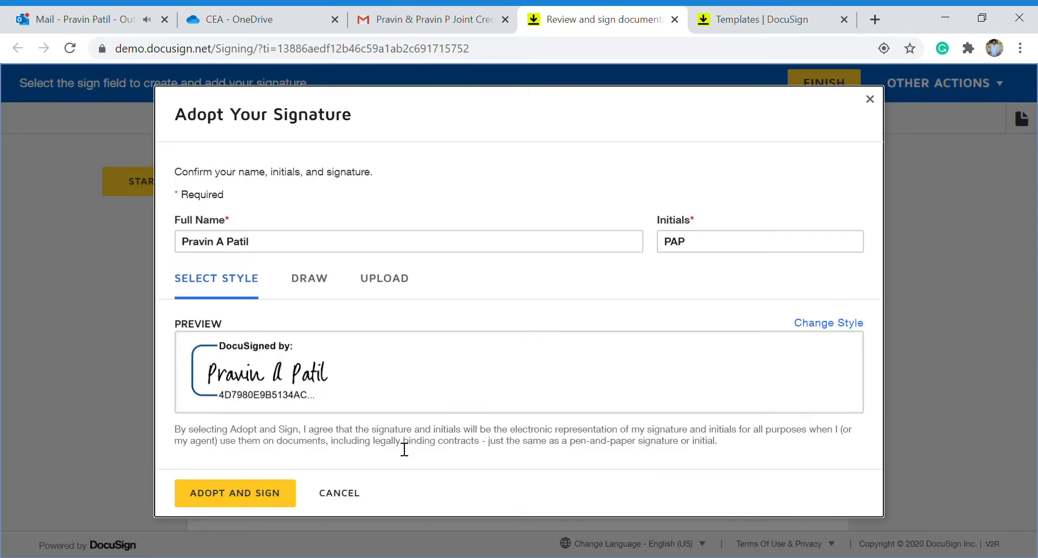
click(273, 493)
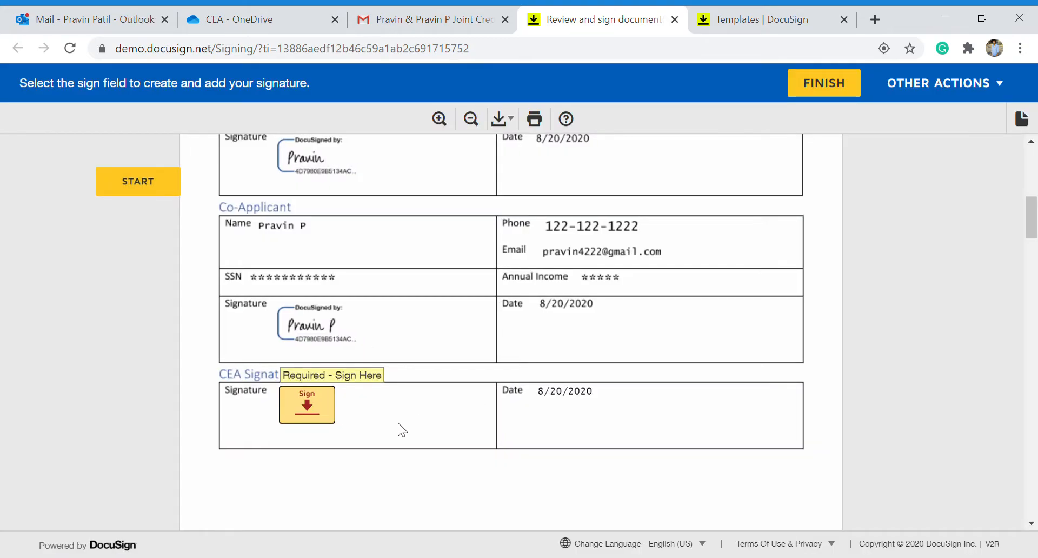
scroll(398, 429, up, 5)
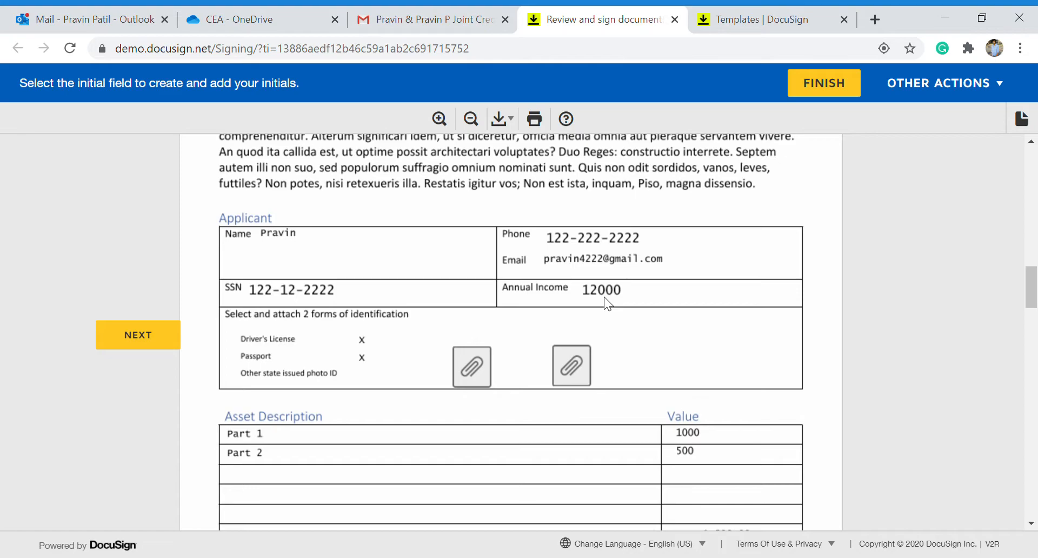
Apply the CEA initials to both Initial fields on the asset statement.
scroll(604, 297, down, 3)
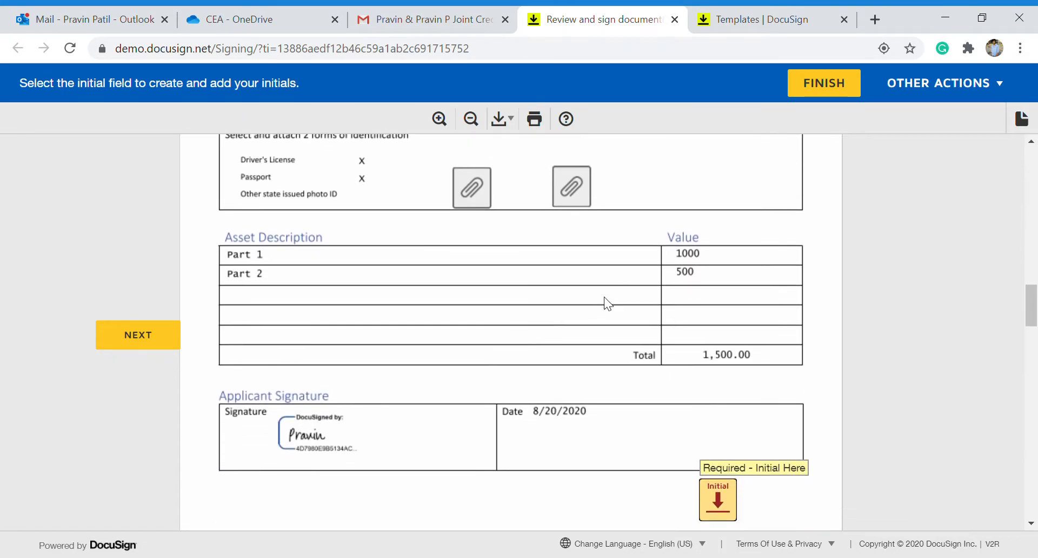
scroll(611, 435, down, 1)
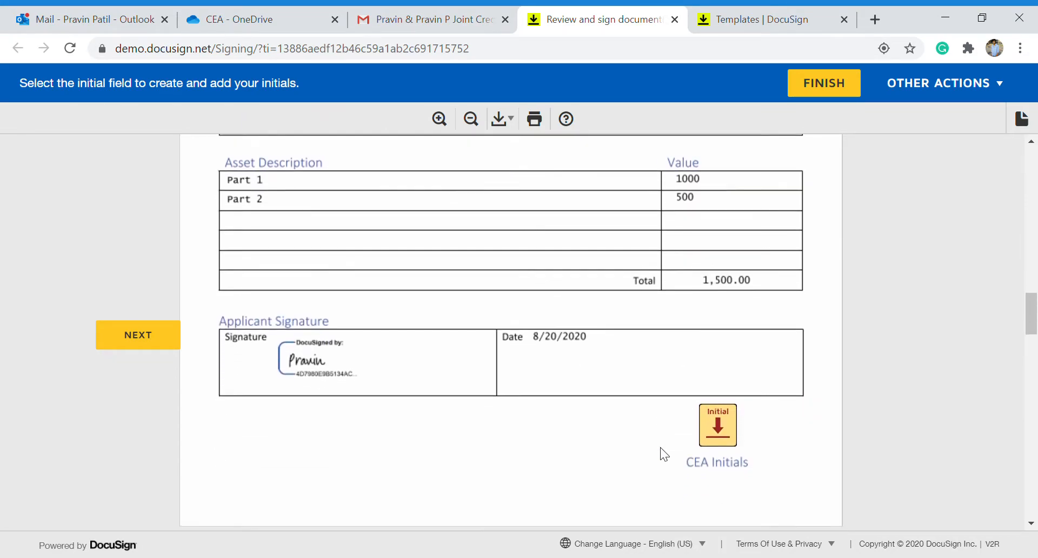
click(728, 432)
scroll(638, 423, up, 5)
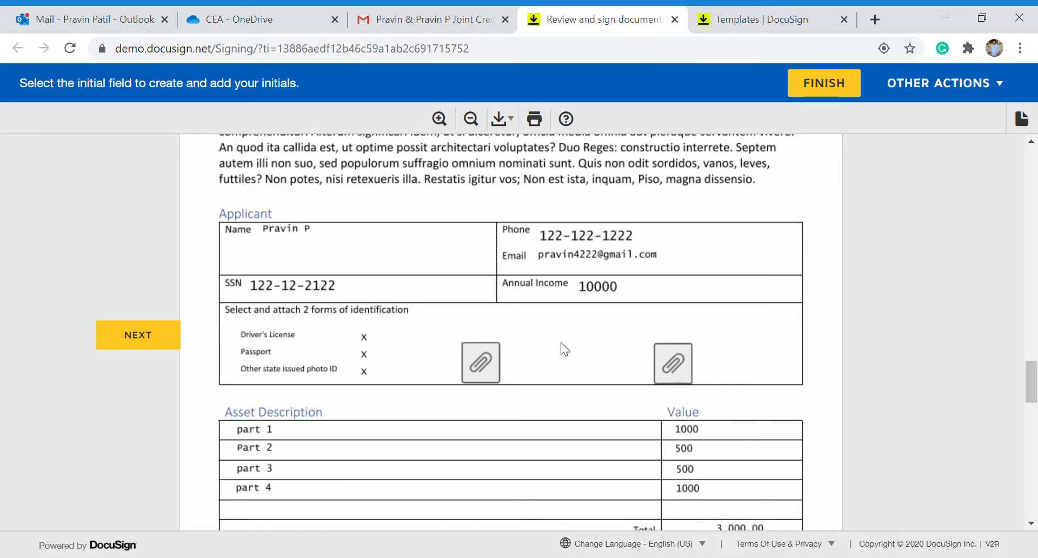
scroll(560, 342, down, 3)
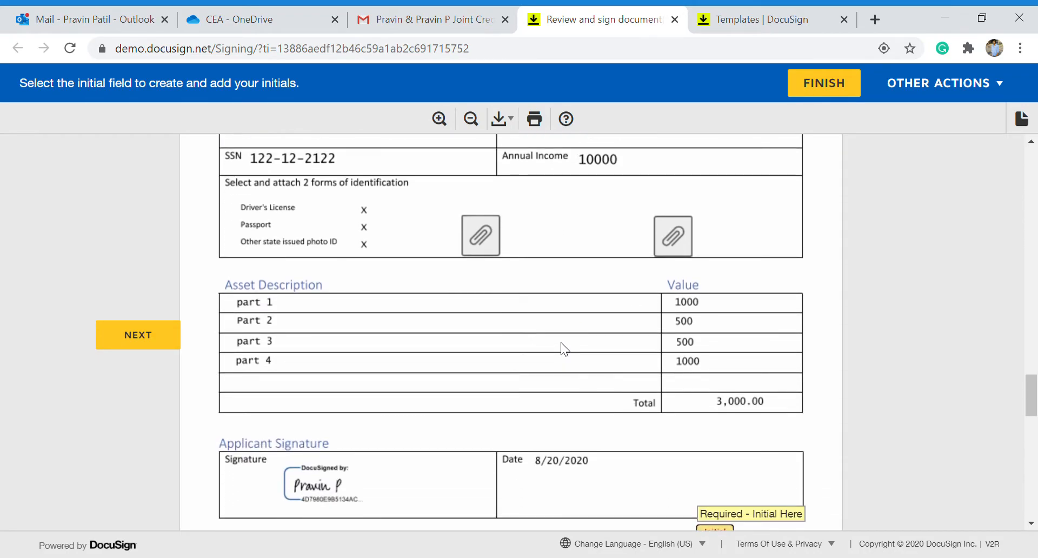
scroll(560, 342, down, 4)
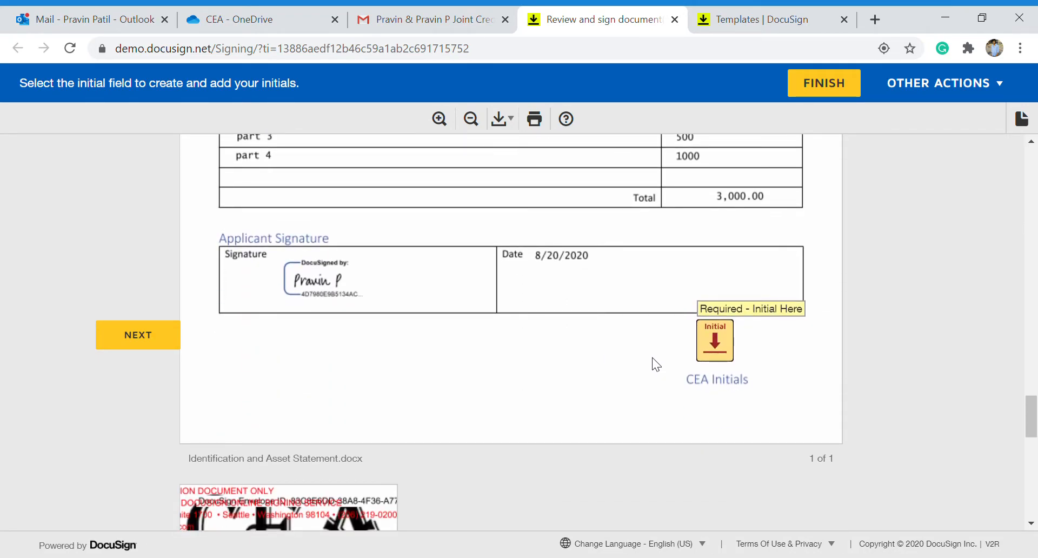
click(725, 362)
Finish signing without saving a copy and close the completed signing tab.
click(808, 86)
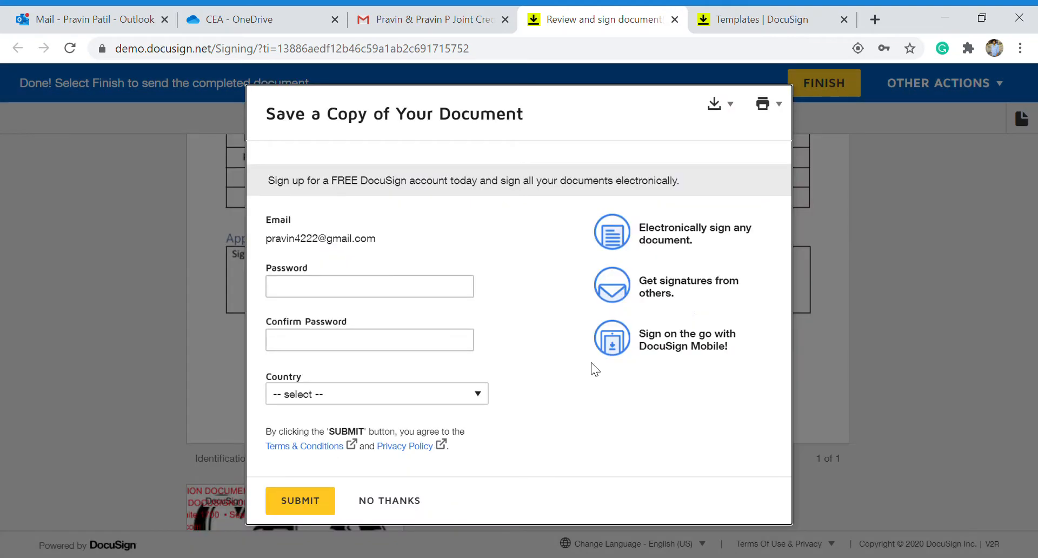
click(401, 510)
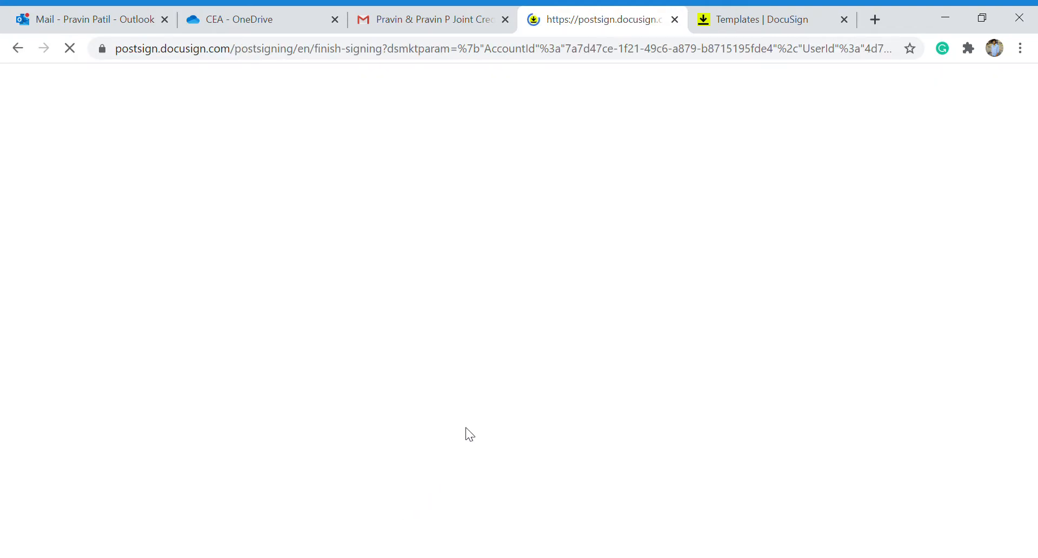
click(674, 20)
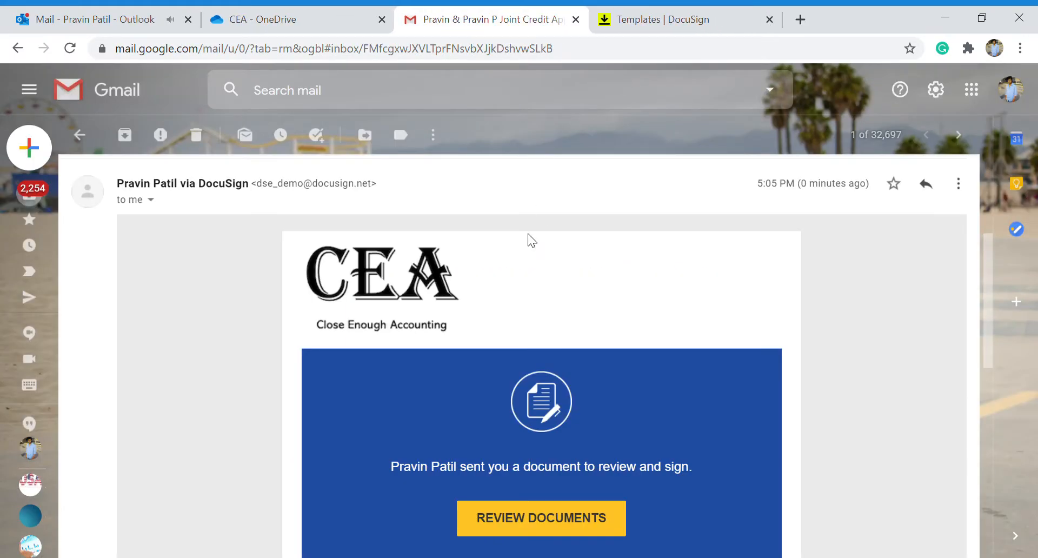
Go back to the Gmail inbox, then show the CEA folder in OneDrive.
click(80, 135)
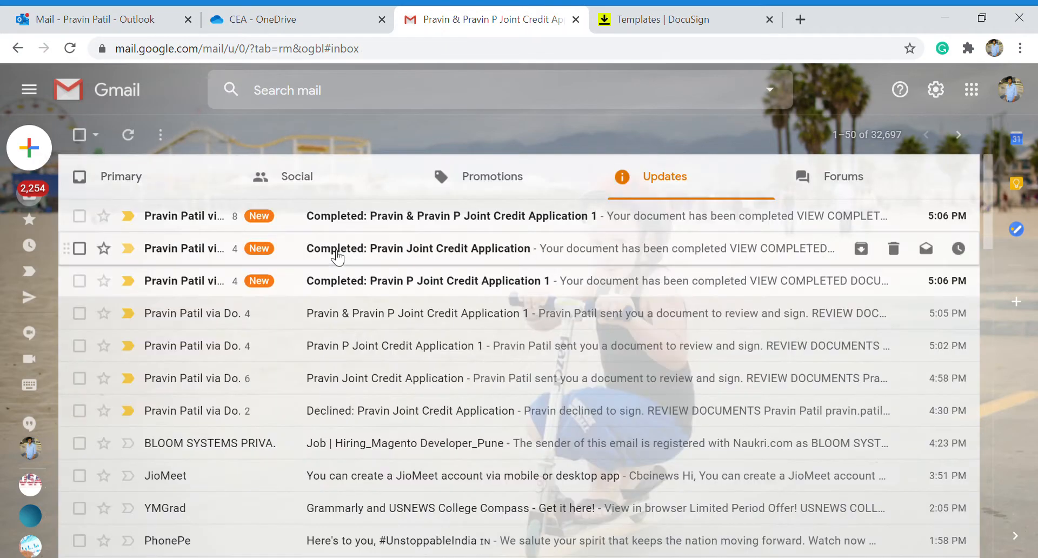
click(334, 20)
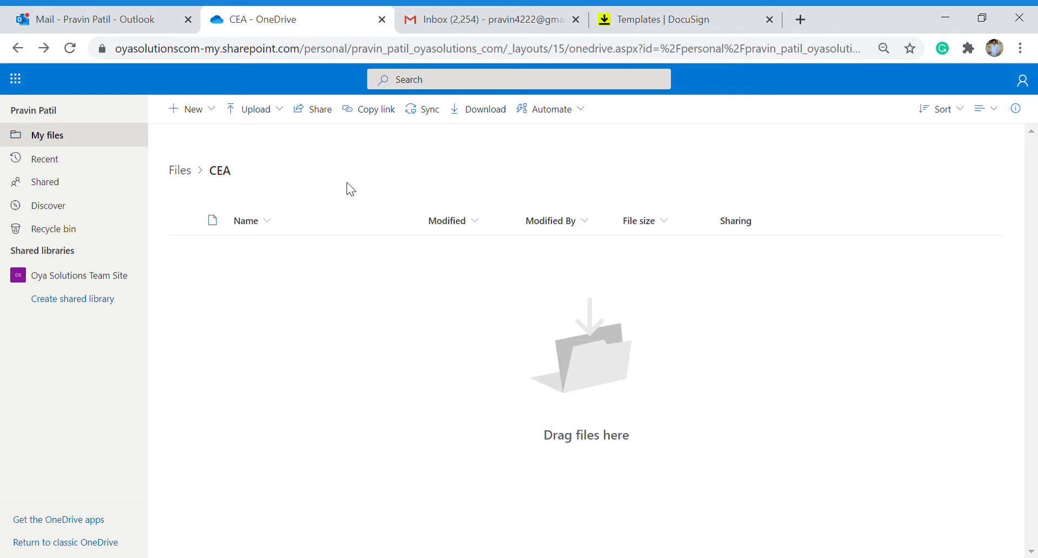
Reload the OneDrive CEA folder repeatedly until the four signed documents appear.
click(70, 49)
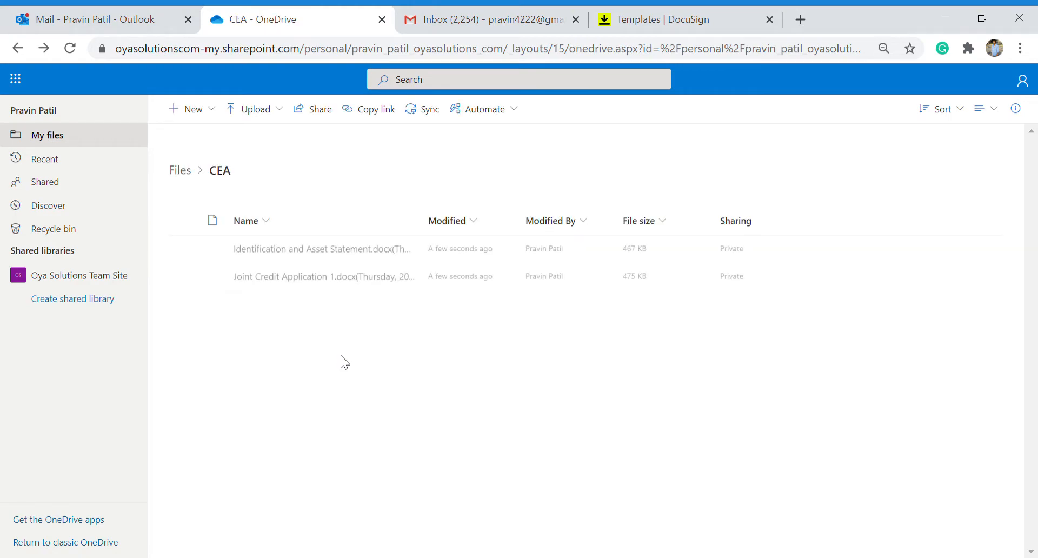
click(67, 53)
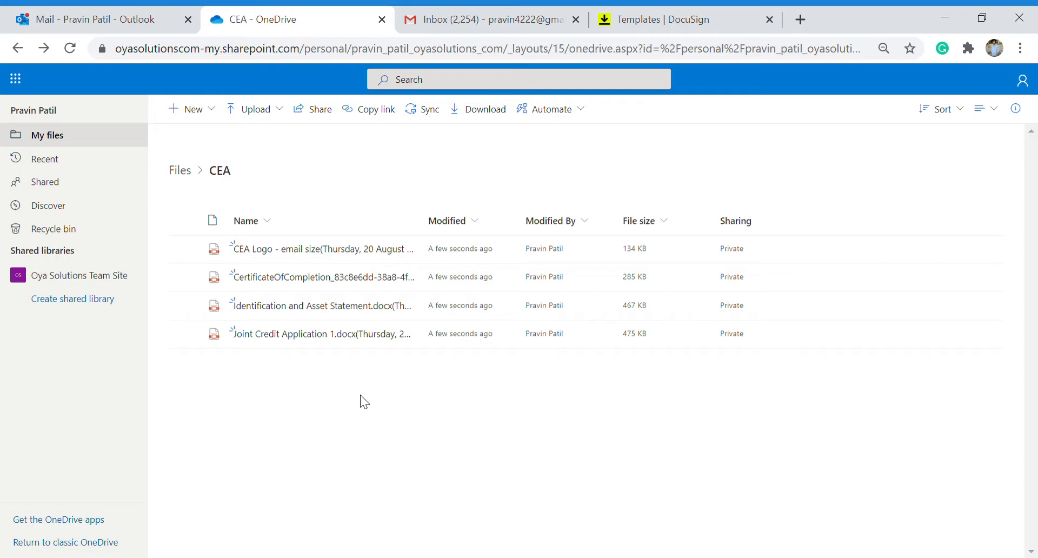
click(70, 48)
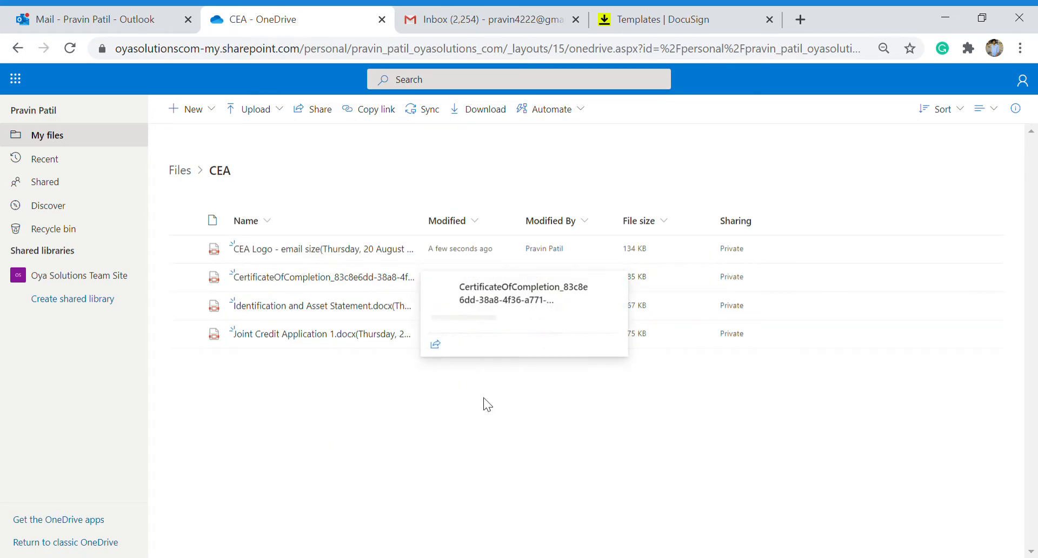
key(F5)
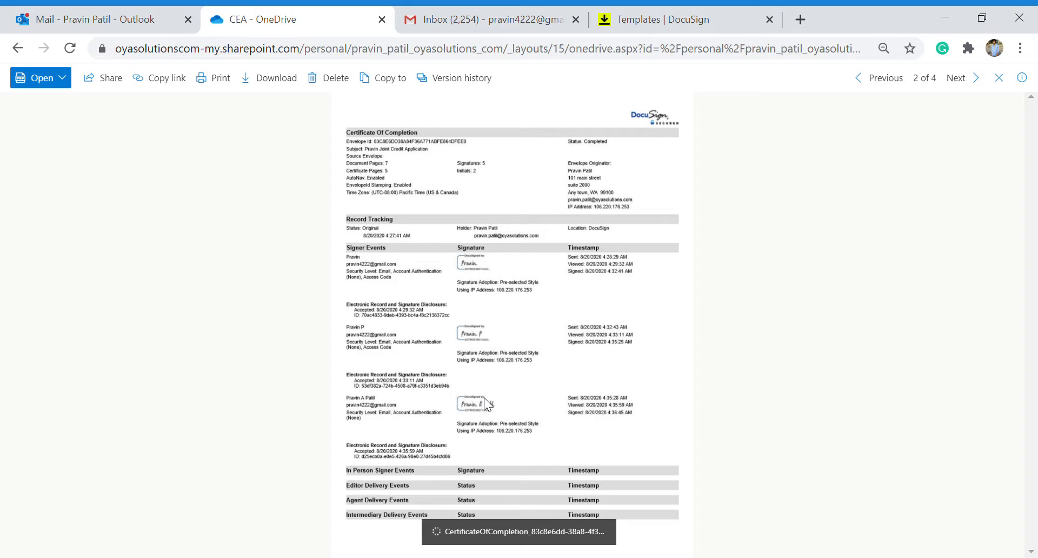
Zoom the Certificate of Completion preview to 125%.
key(ctrl+plus)
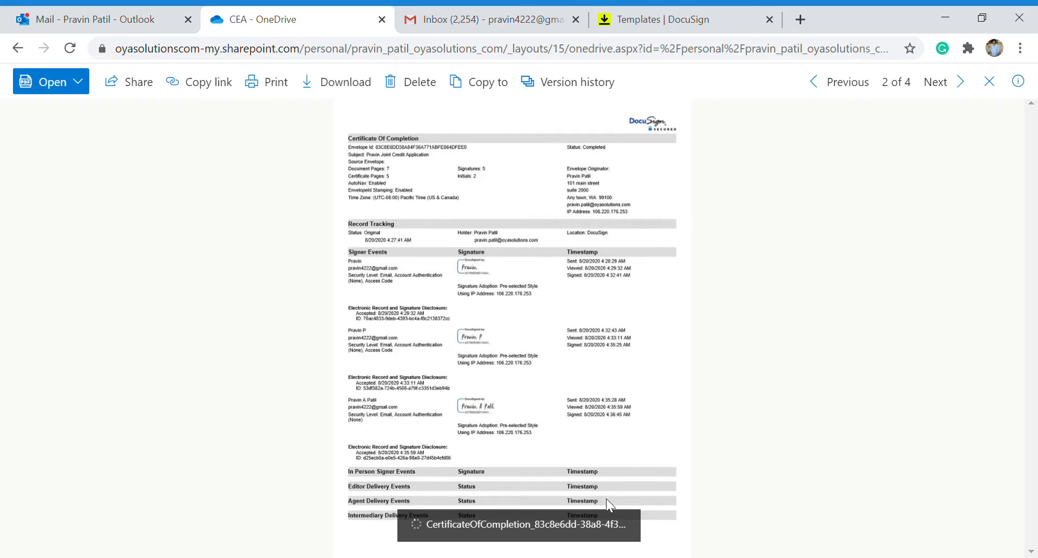
key(ctrl+plus)
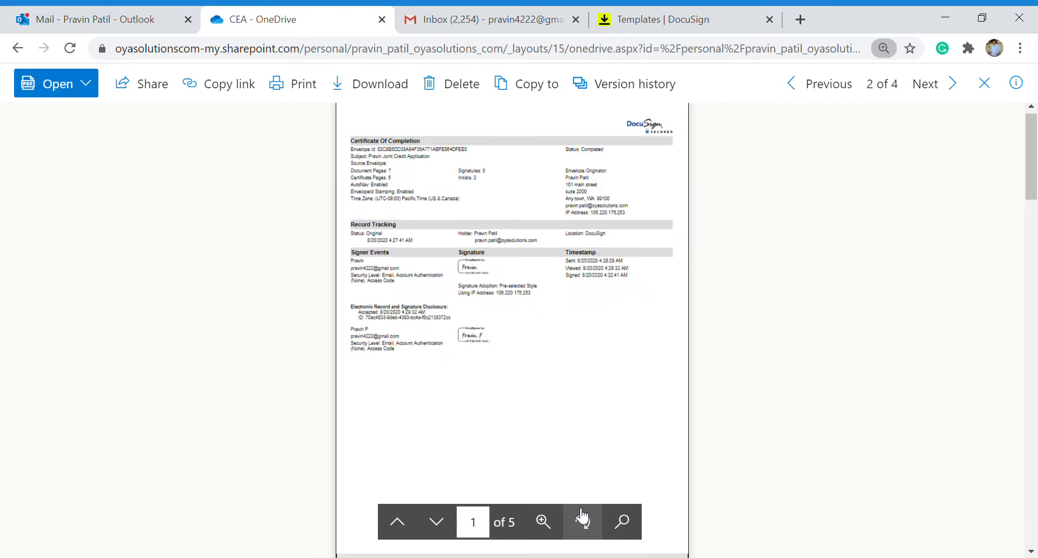
click(554, 523)
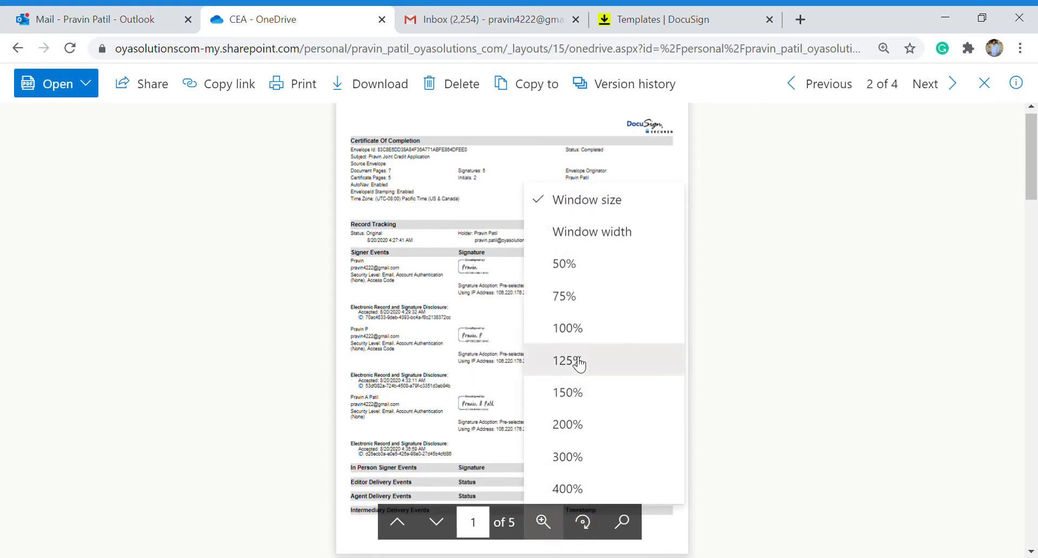
click(575, 361)
Highlight the first and third signers' event timestamps, then bring up the DocuSign templates page.
scroll(515, 326, down, 2)
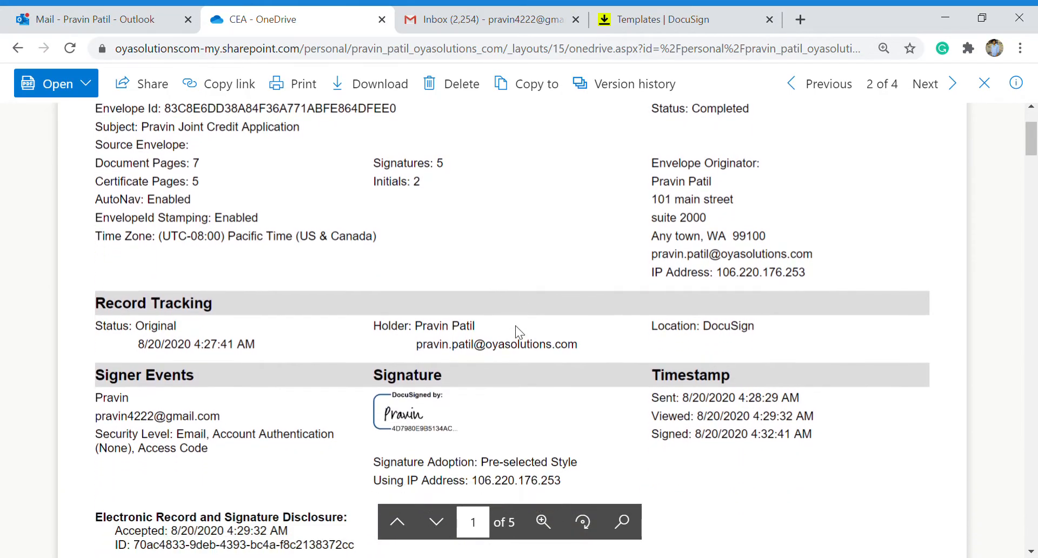
scroll(514, 325, down, 1)
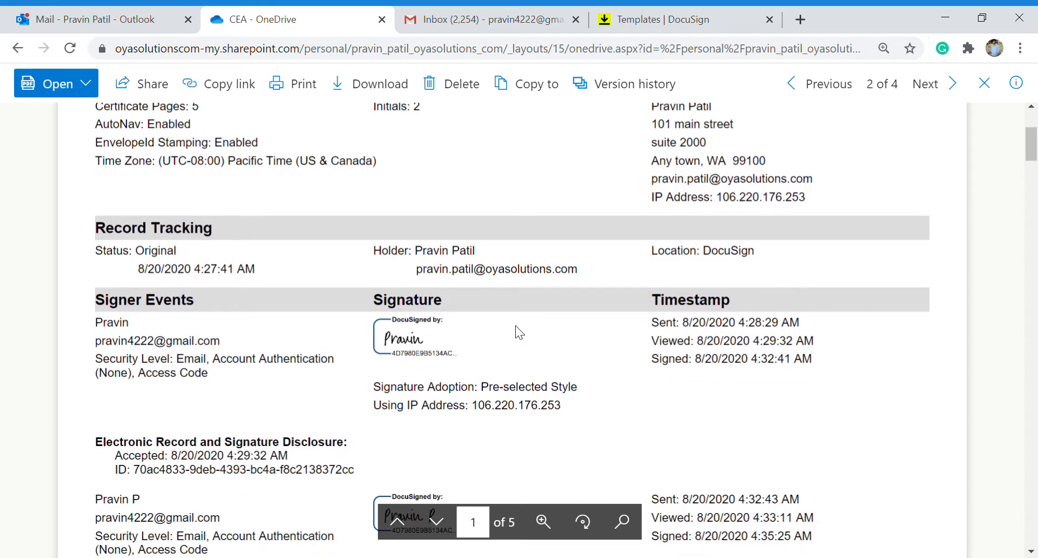
scroll(514, 325, down, 1)
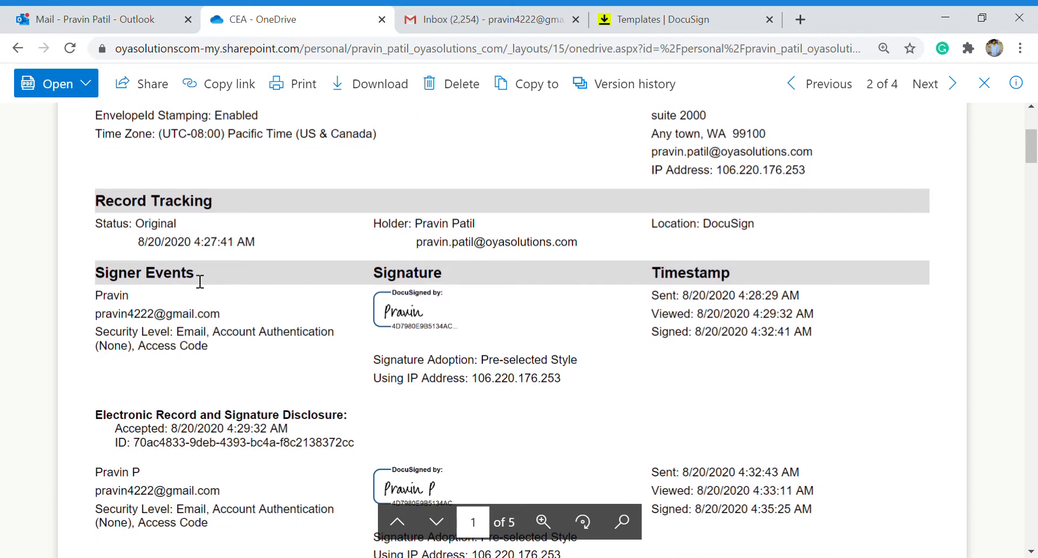
double_click(132, 302)
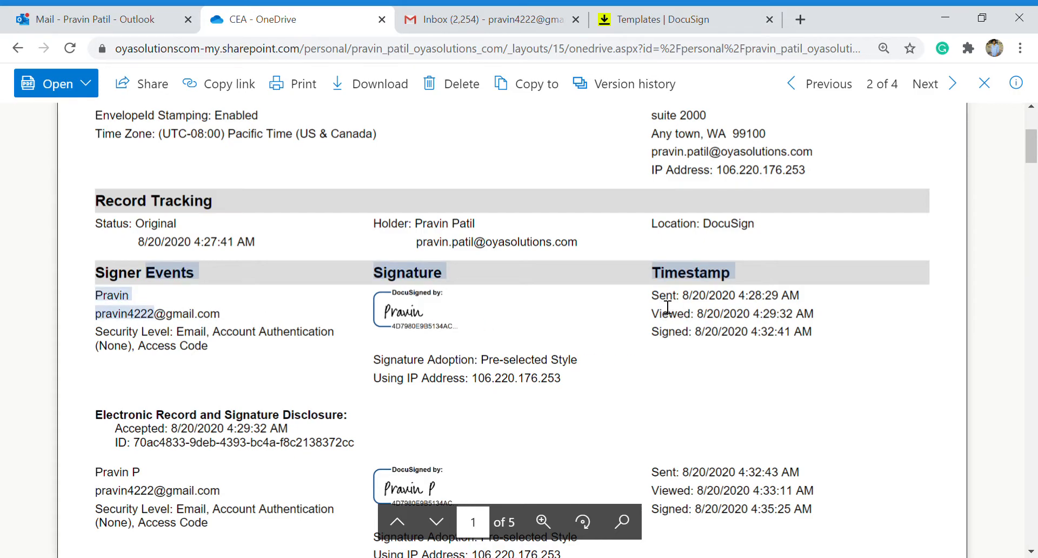
drag(653, 303, 805, 307)
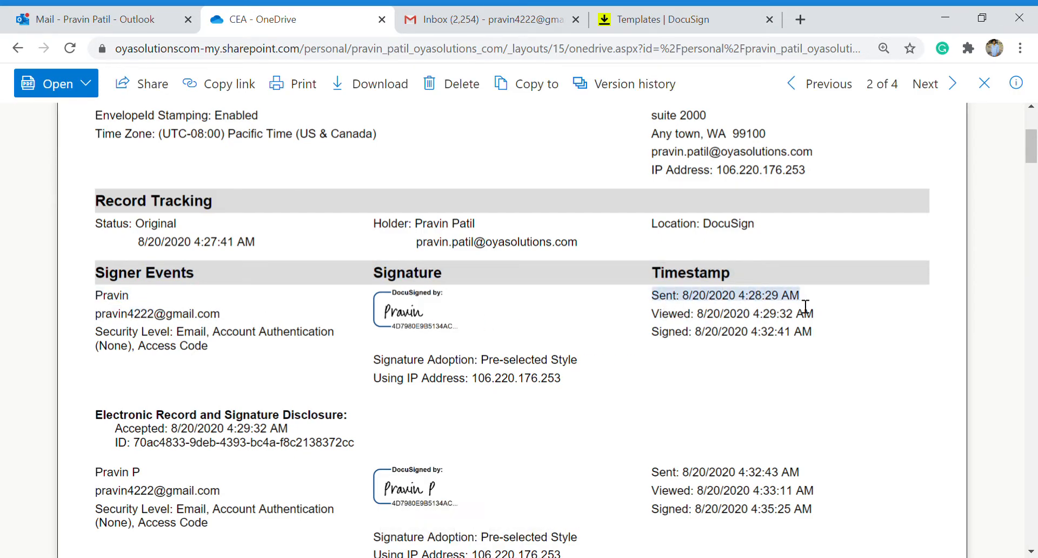
click(706, 327)
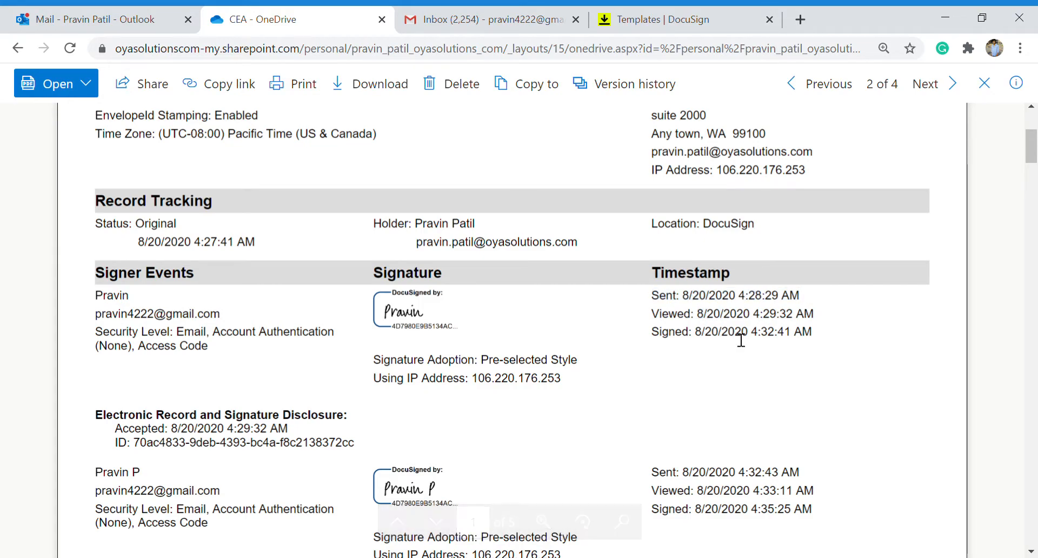
scroll(374, 332, down, 5)
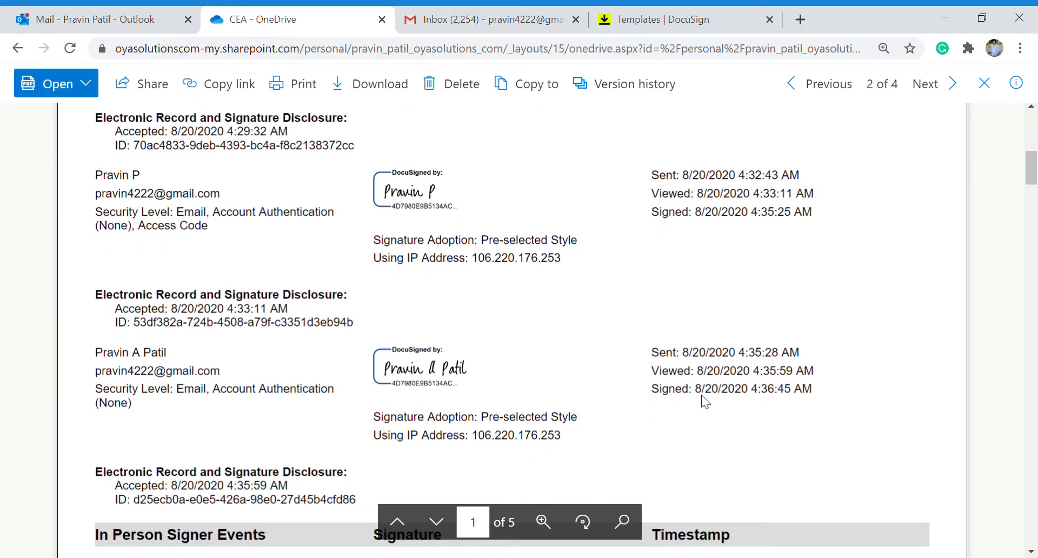
drag(817, 386, 653, 352)
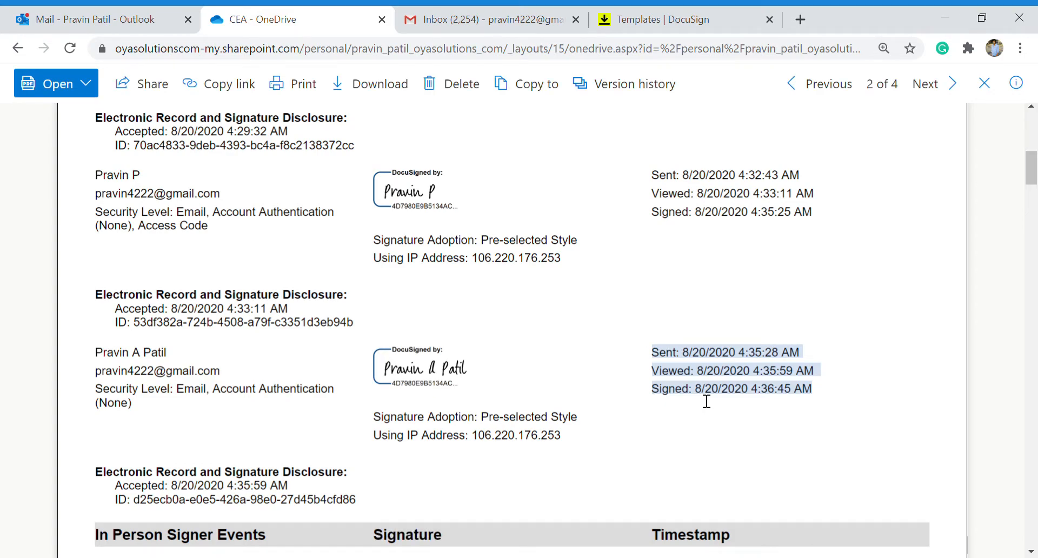
scroll(706, 400, down, 5)
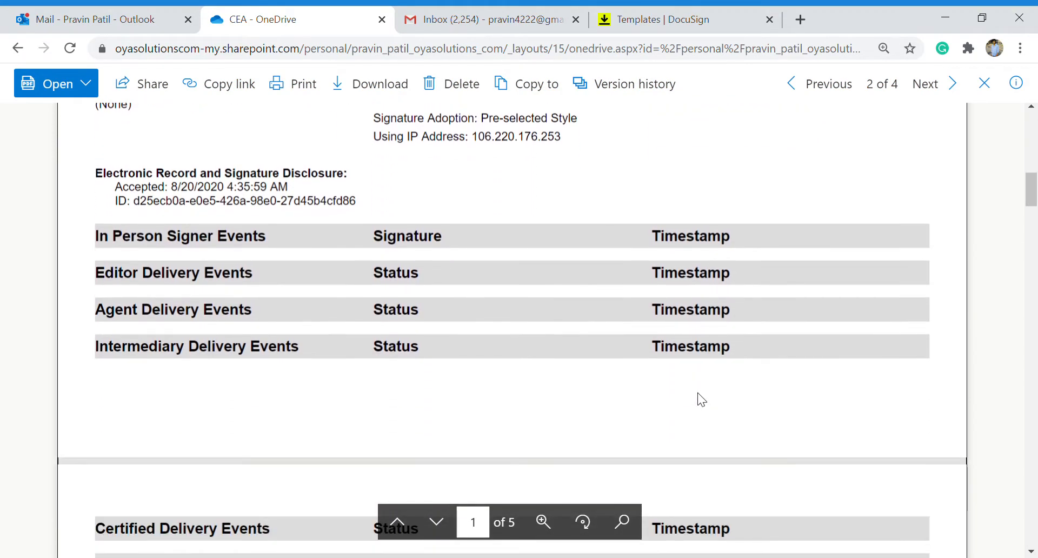
scroll(698, 393, down, 3)
scroll(698, 393, down, 2)
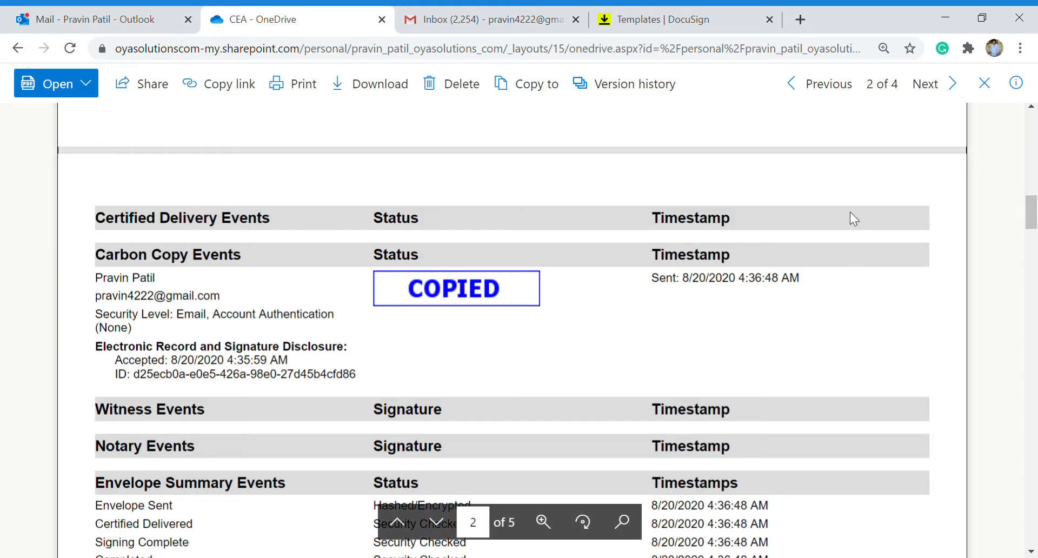
click(670, 12)
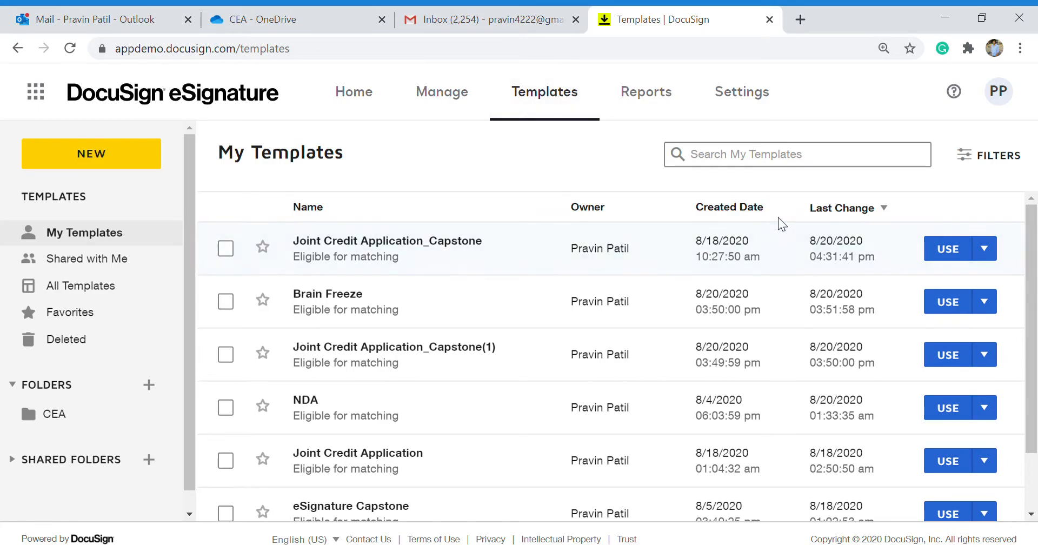
Open Joint Credit Application_Capstone for editing and check its name and description.
click(983, 249)
click(930, 286)
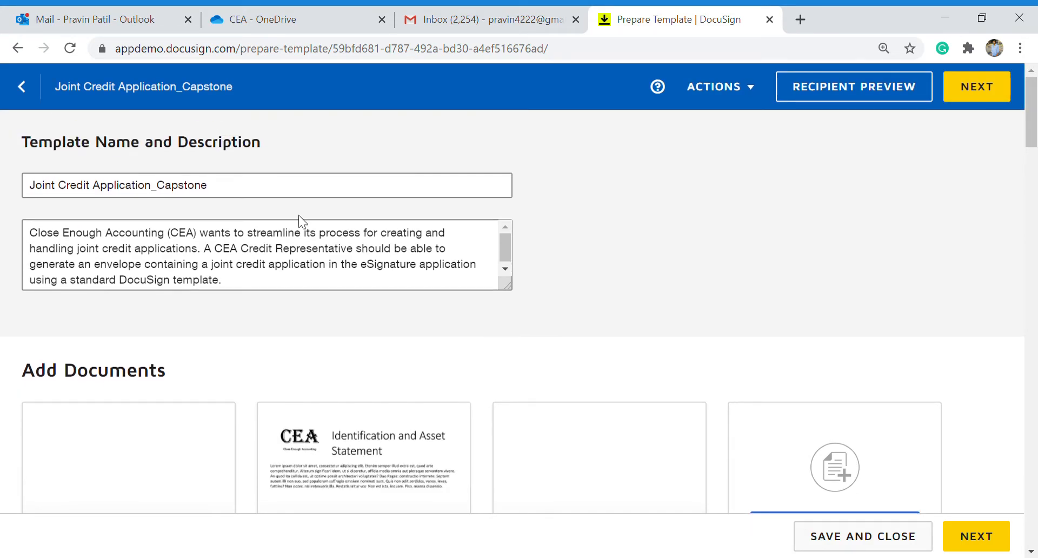
click(232, 197)
click(271, 277)
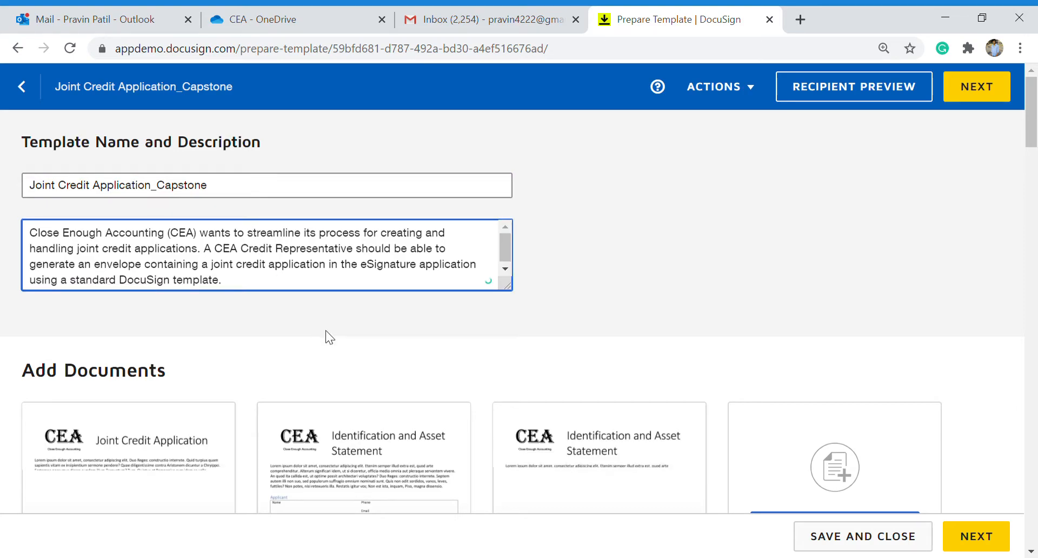
Review the template's documents and recipients, inspecting the first recipient's role and name.
scroll(325, 330, down, 1)
scroll(326, 329, down, 2)
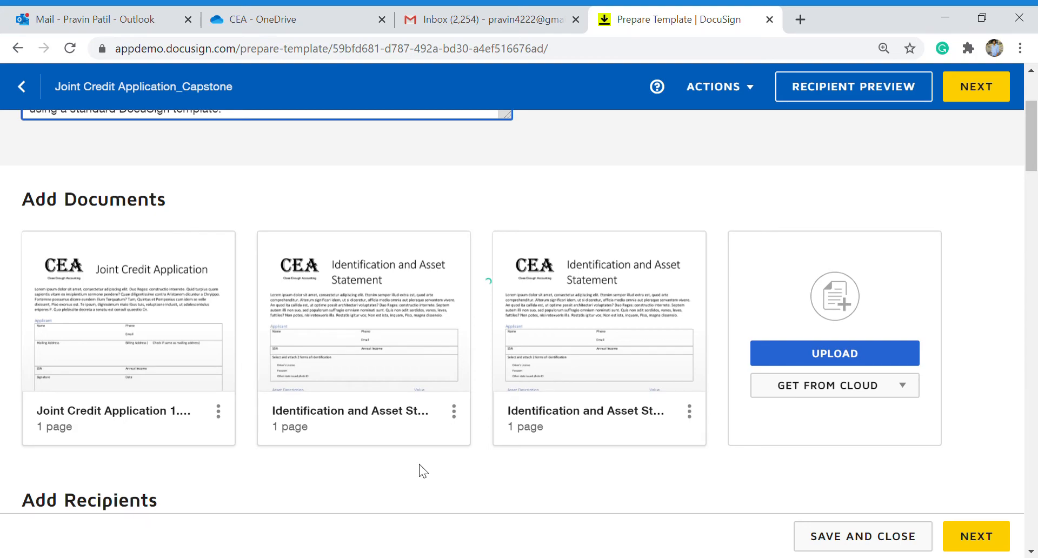
scroll(419, 464, down, 1)
scroll(419, 463, down, 5)
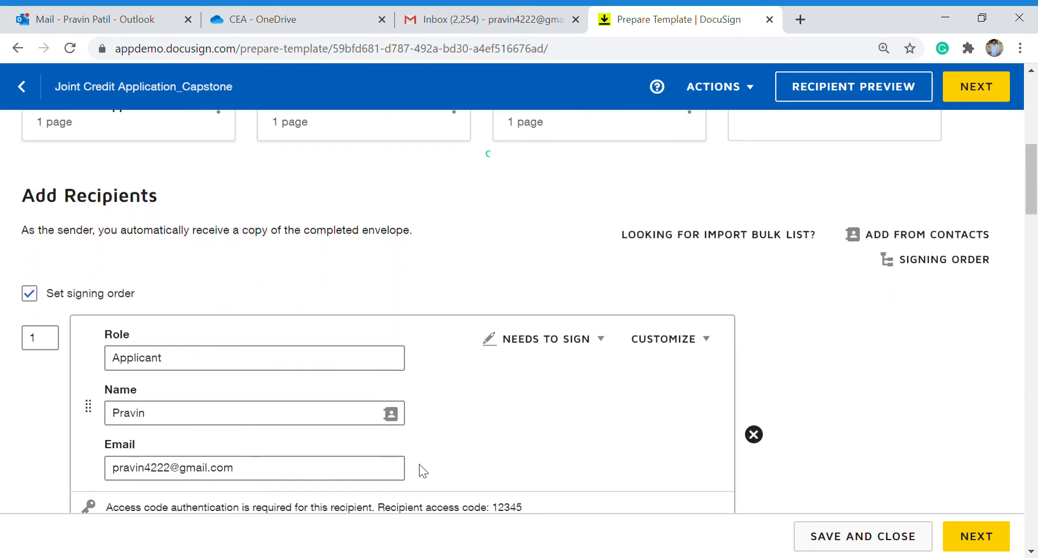
scroll(419, 464, down, 1)
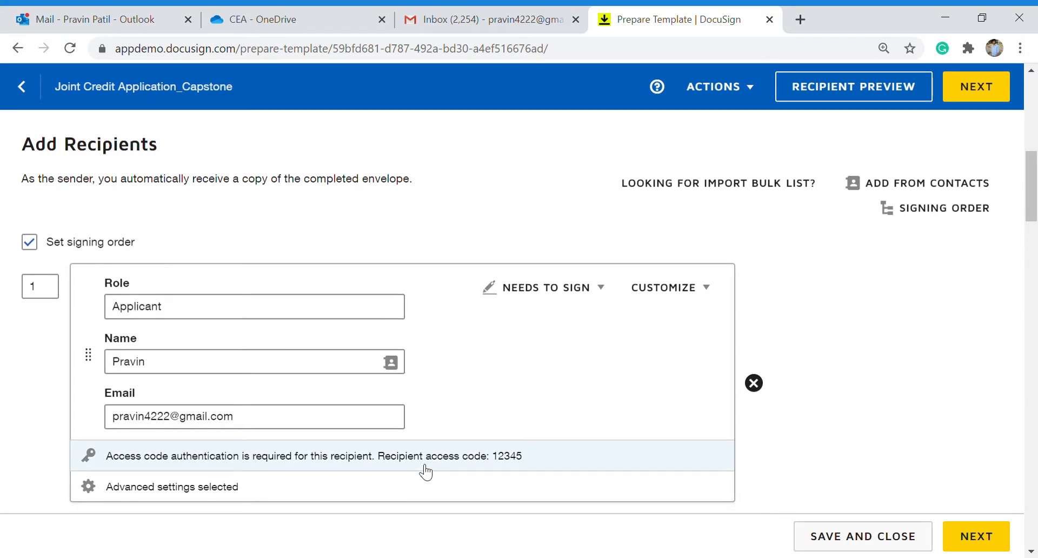
scroll(425, 472, down, 7)
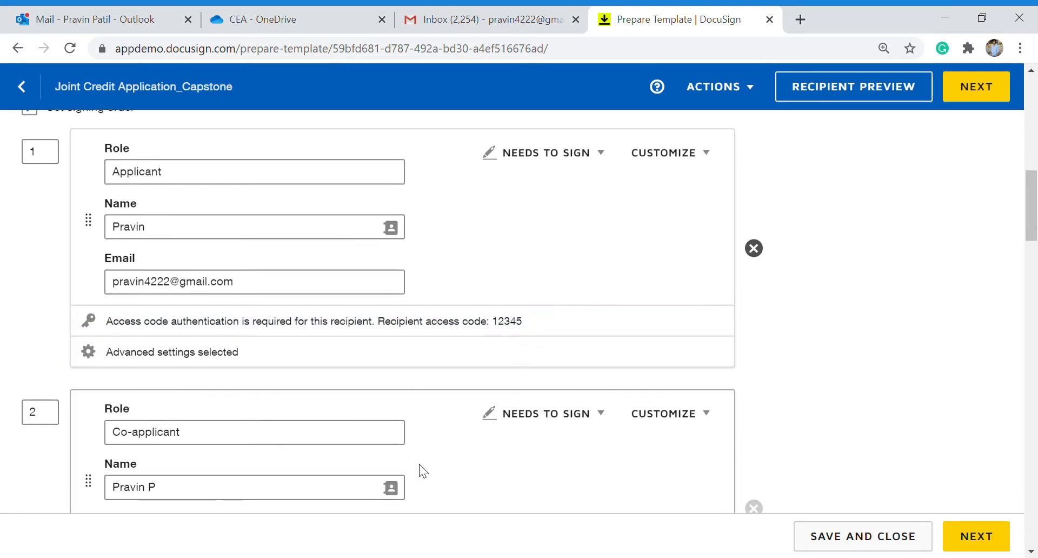
scroll(420, 464, down, 6)
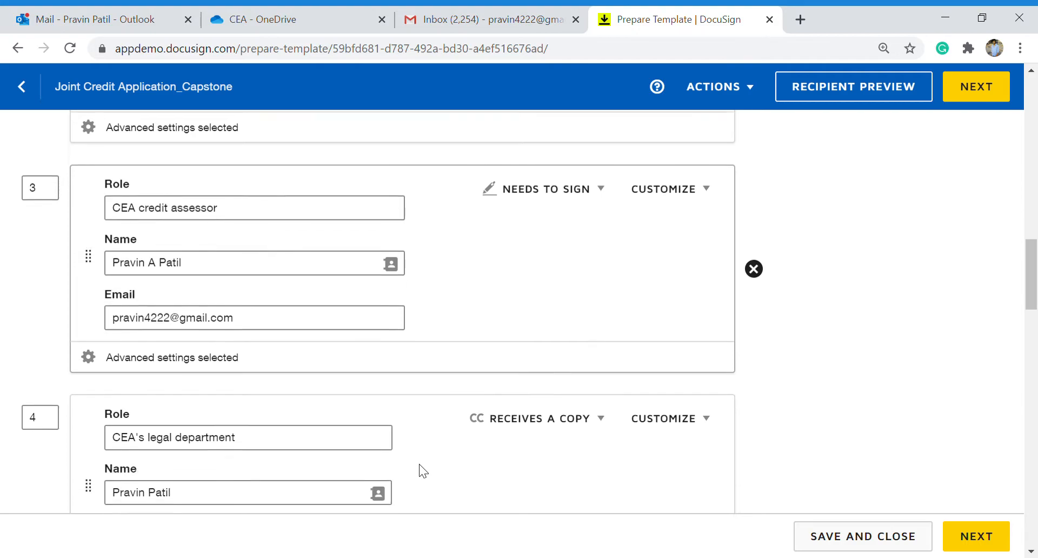
scroll(419, 464, up, 2)
scroll(421, 470, up, 9)
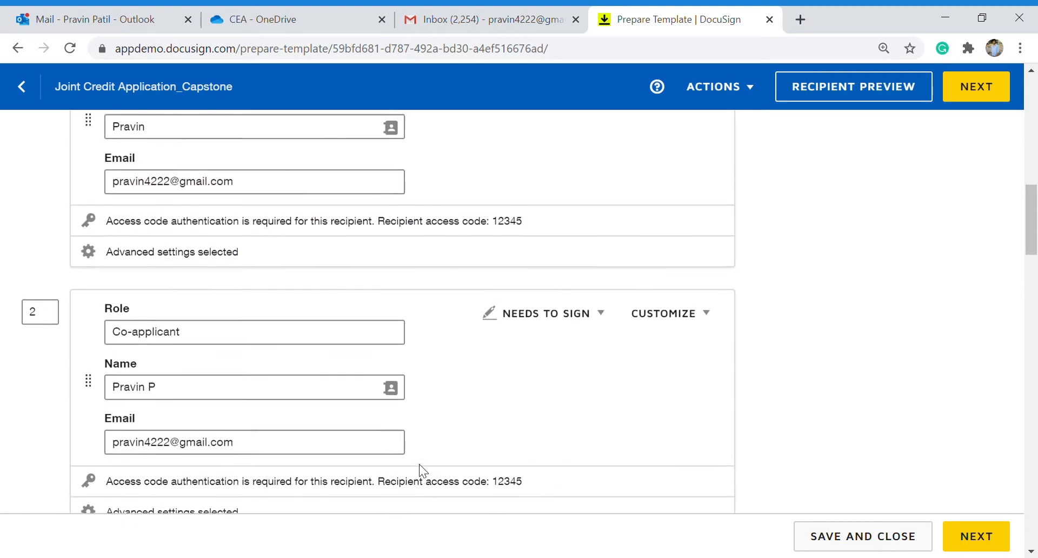
mouse_move(445, 361)
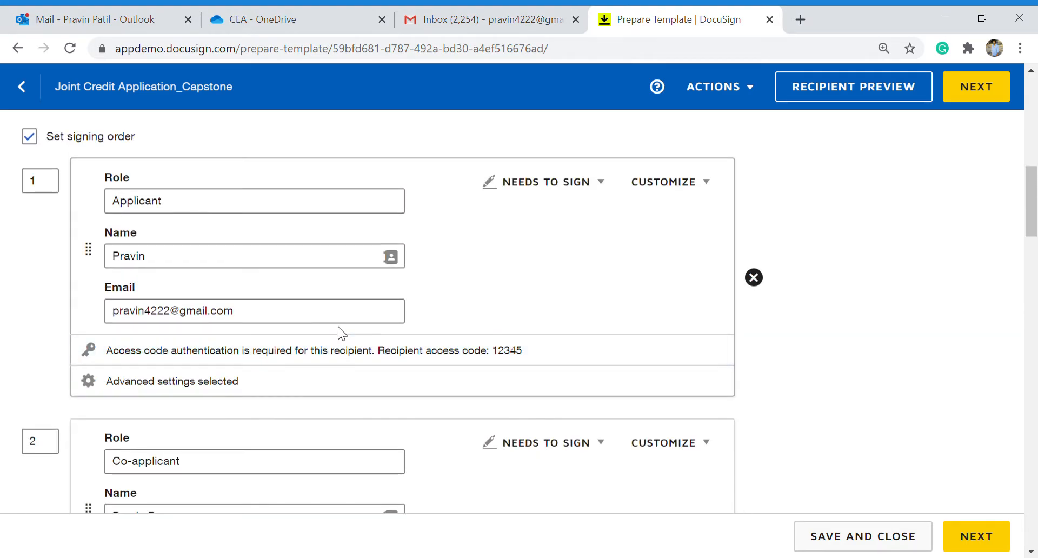
click(189, 210)
click(226, 268)
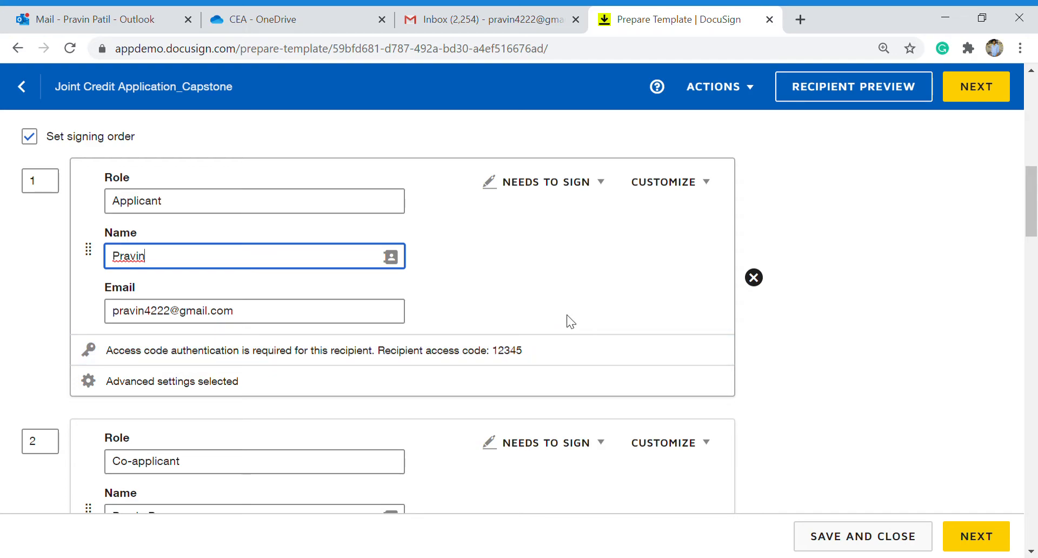
Show the Applicant's access code setting, then review recipients 2 and 3 below it.
click(669, 192)
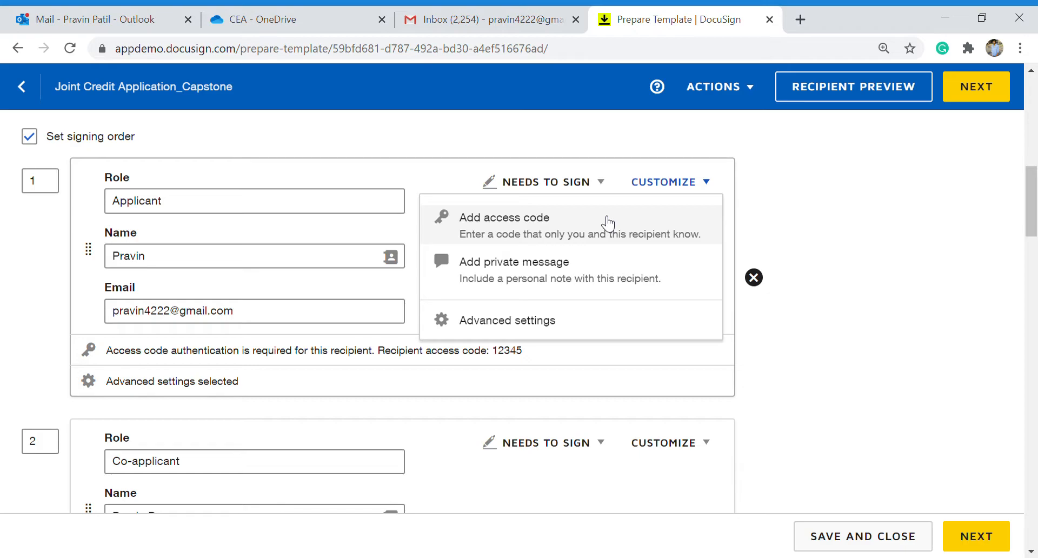
click(608, 223)
click(146, 391)
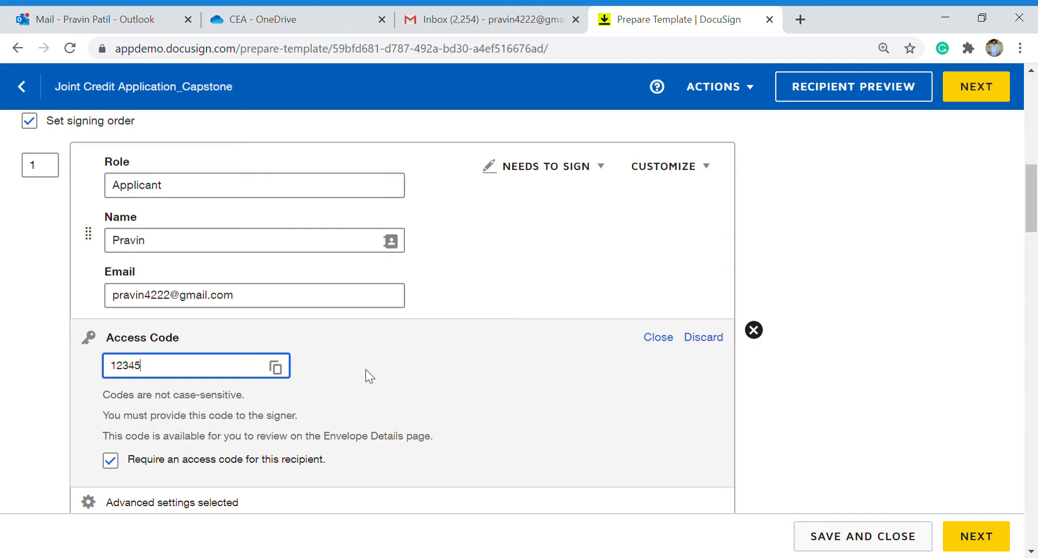
scroll(366, 370, down, 5)
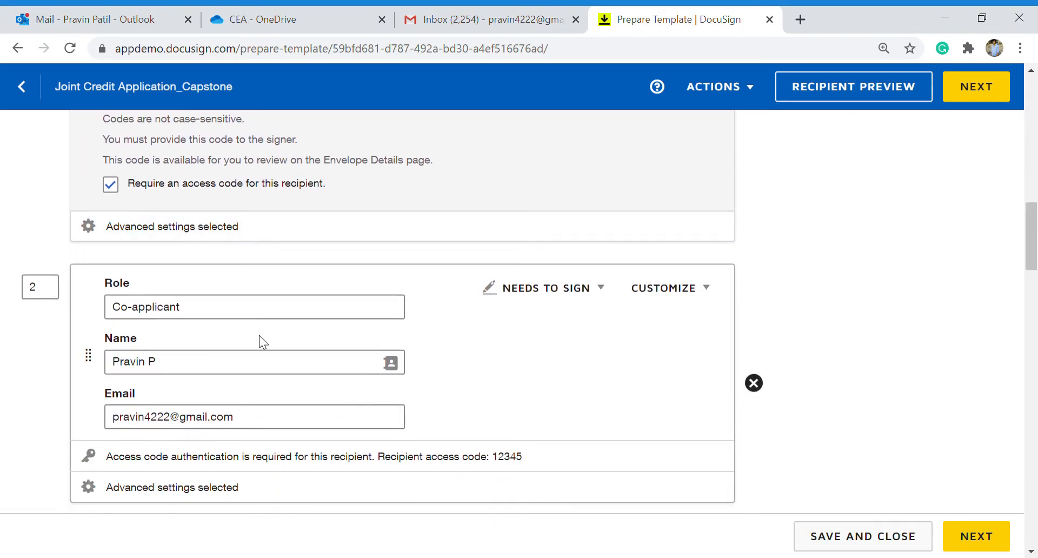
scroll(357, 416, down, 2)
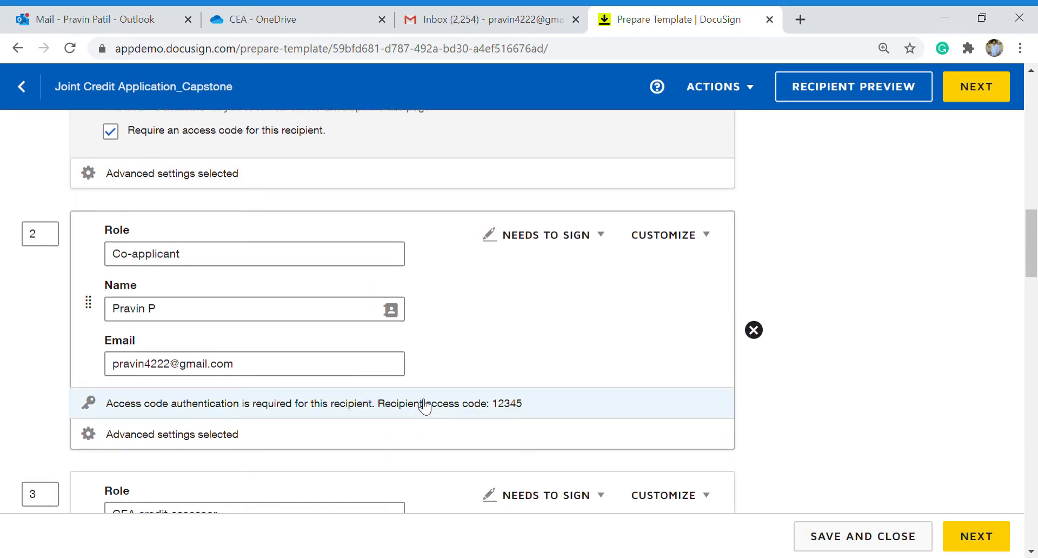
scroll(433, 410, down, 4)
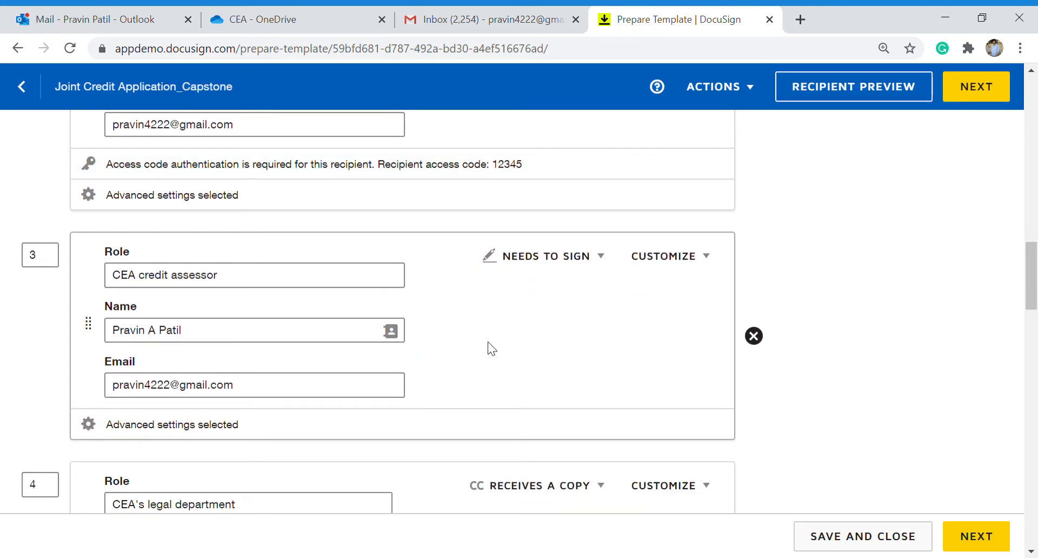
Expand the credit assessor's advanced settings to confirm senders can't edit or delete it, and check recipient 4's role.
click(215, 431)
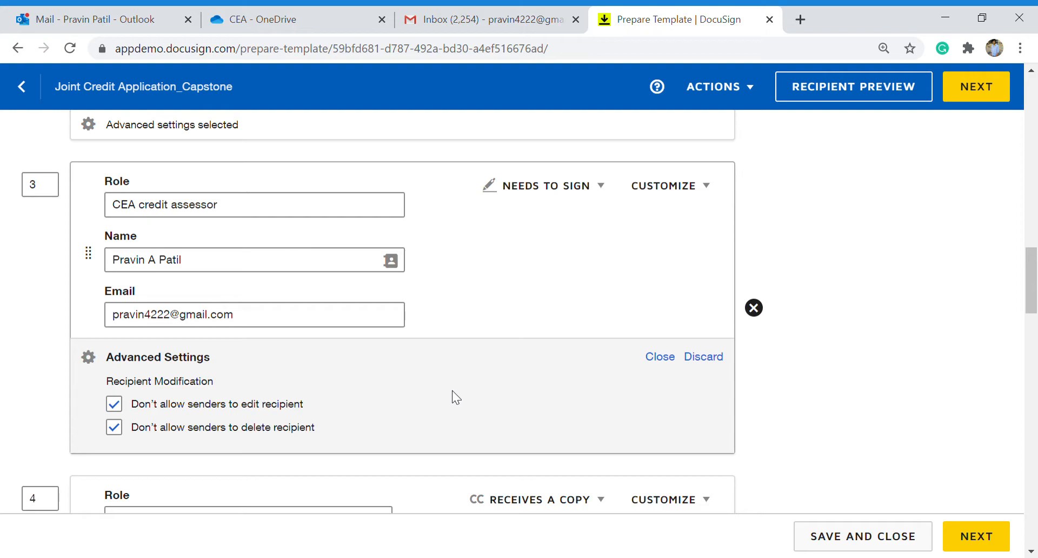
scroll(452, 390, down, 5)
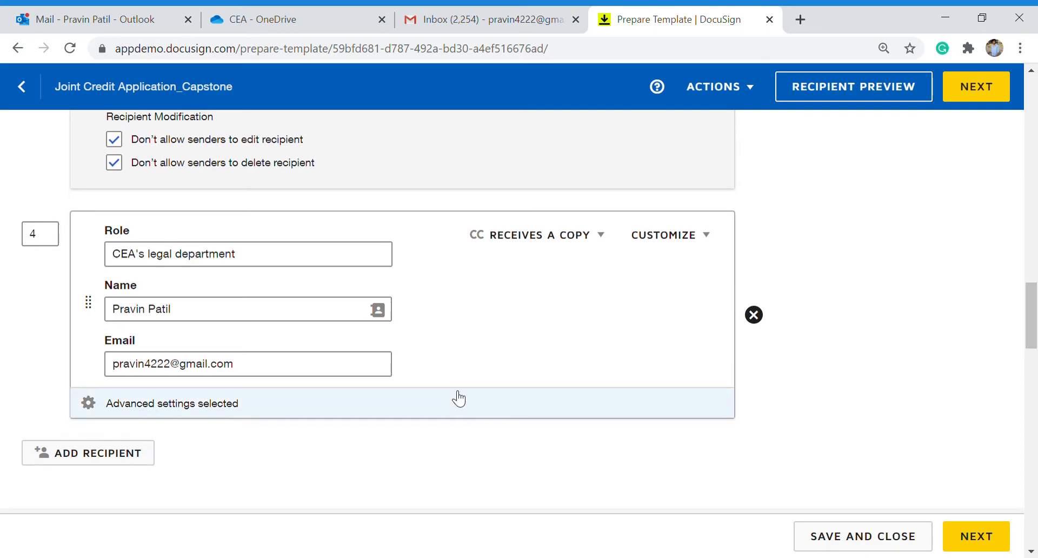
scroll(452, 395, up, 1)
click(249, 280)
click(451, 295)
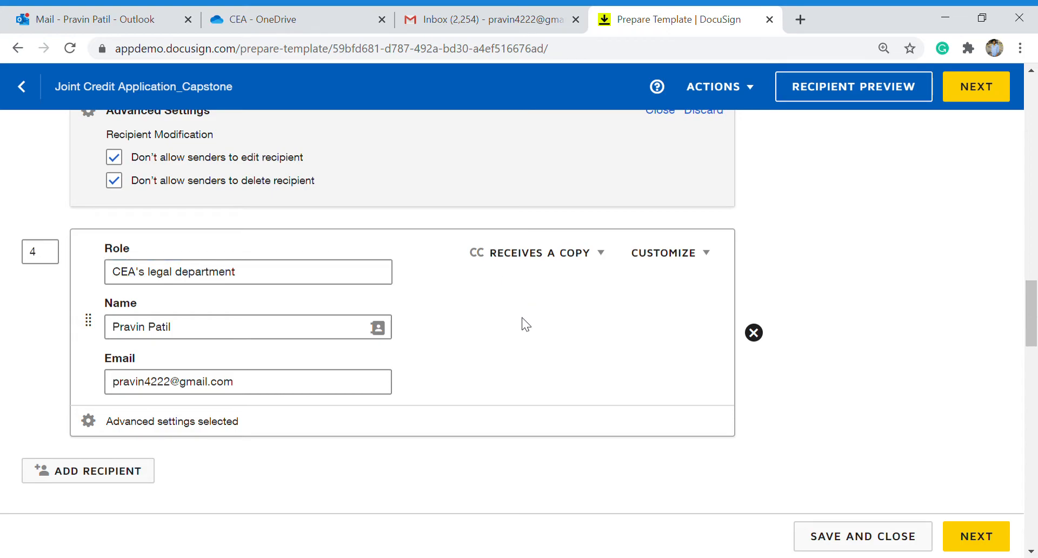
scroll(522, 318, down, 5)
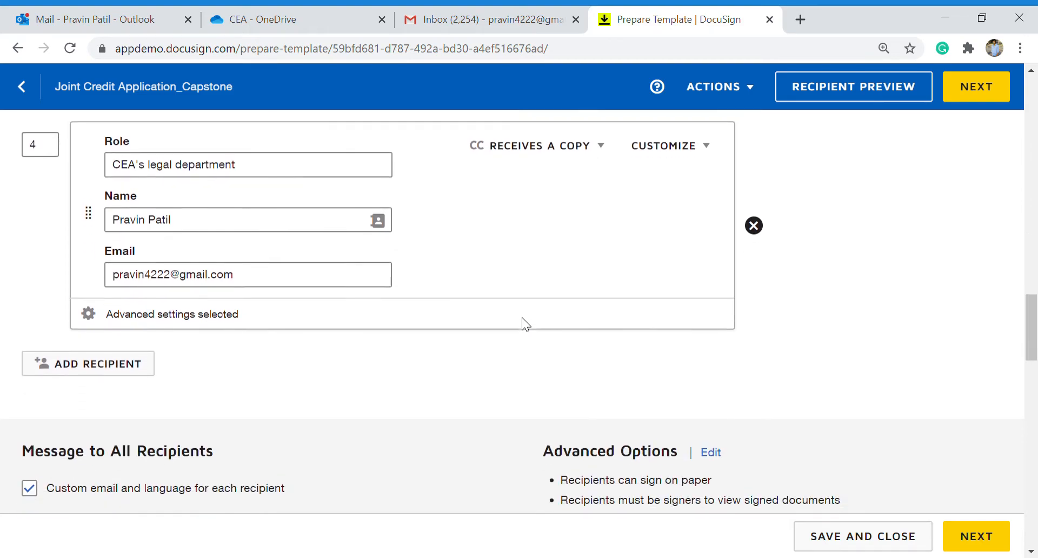
scroll(521, 316, down, 3)
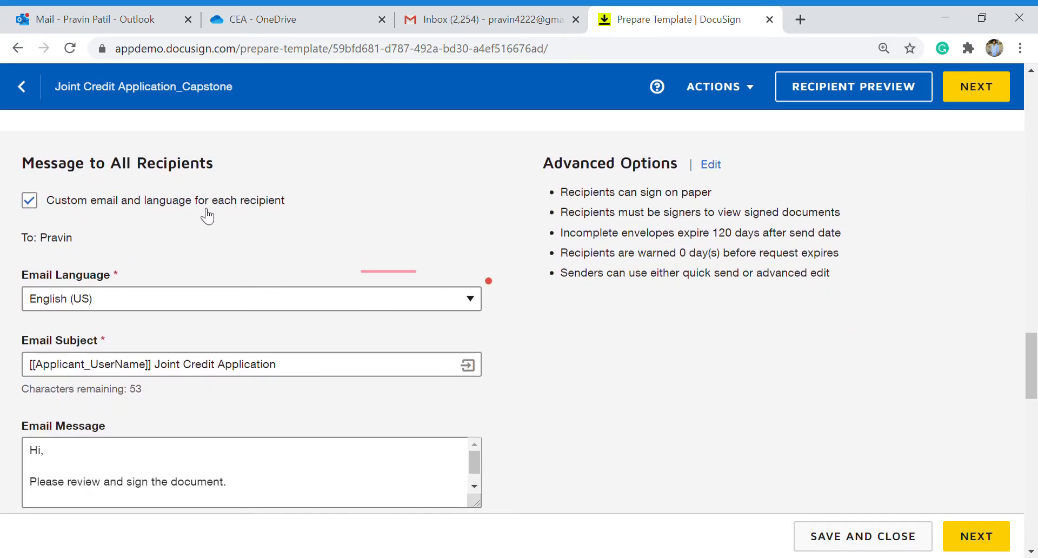
scroll(220, 261, down, 2)
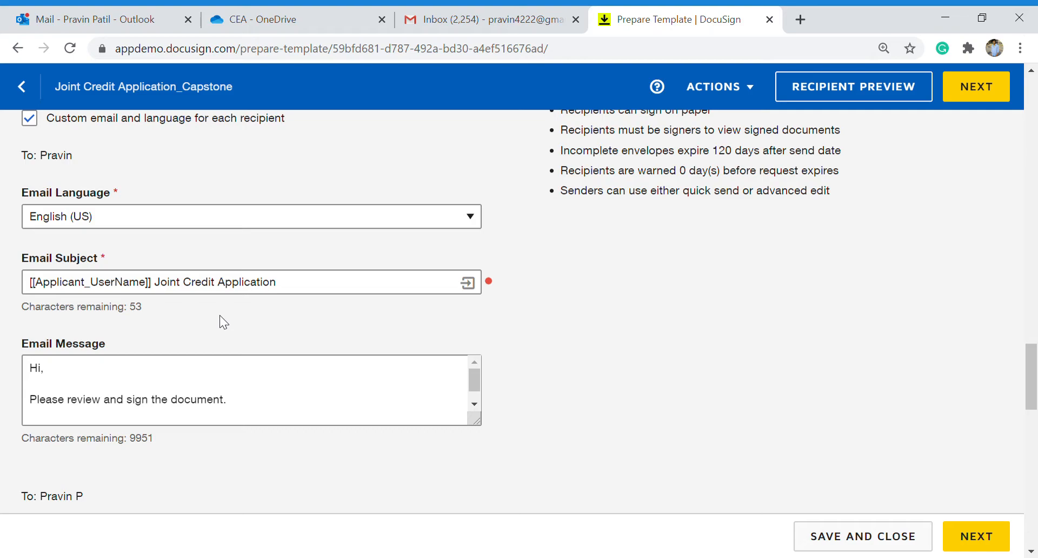
scroll(220, 315, down, 2)
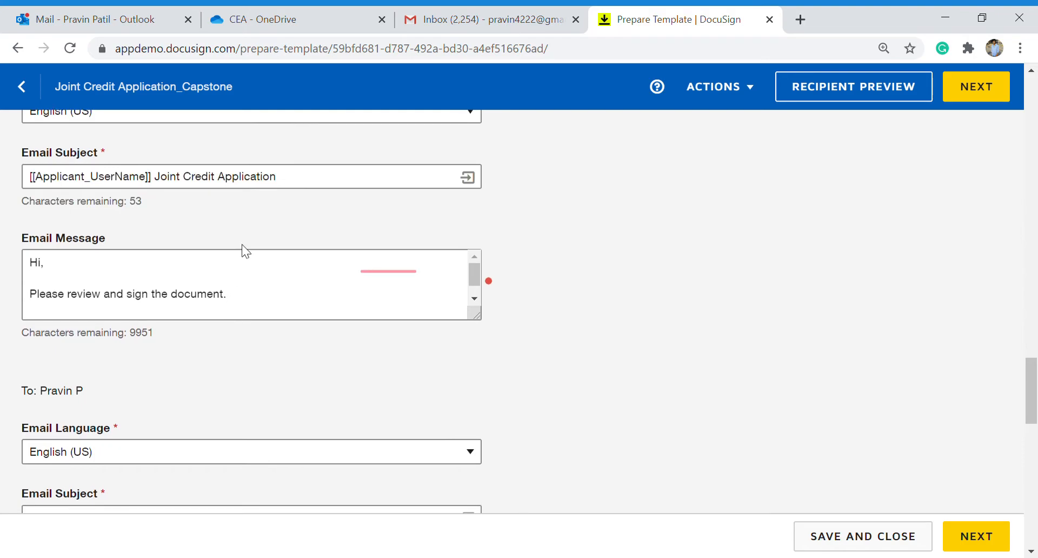
scroll(263, 371, down, 1)
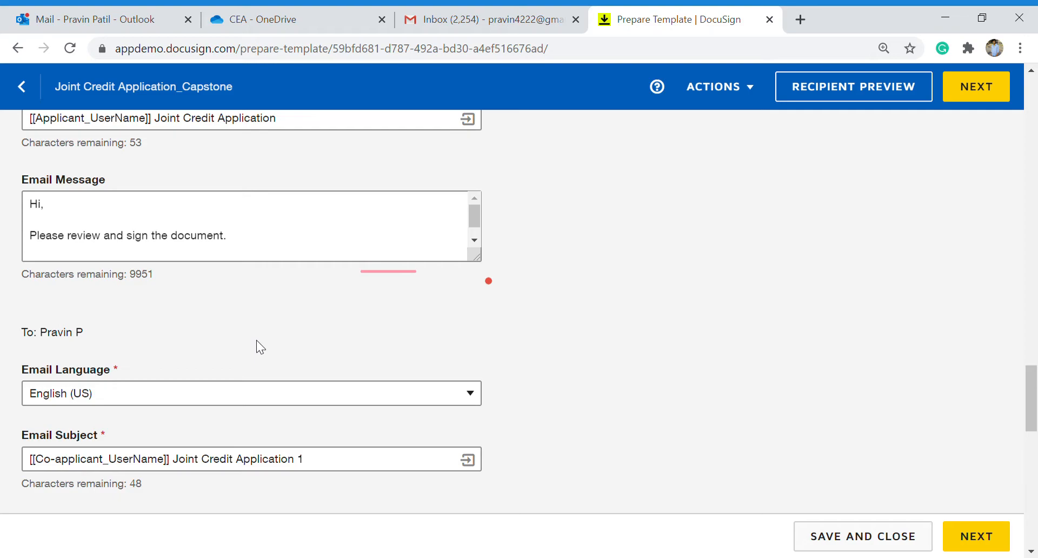
scroll(260, 343, down, 5)
scroll(259, 346, down, 5)
scroll(256, 339, down, 4)
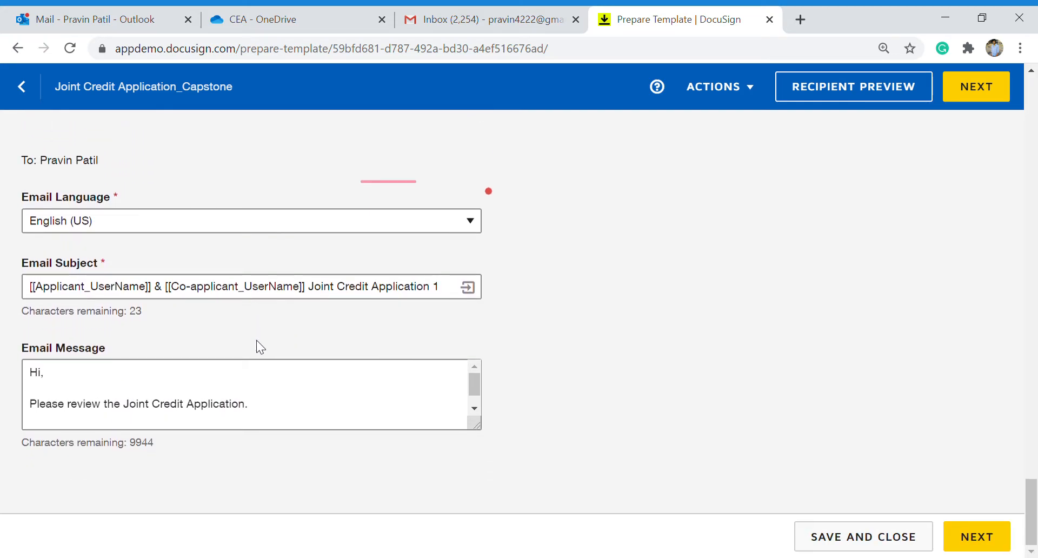
Go to Add Fields and inspect the applicant's Full Name and Phone field properties.
click(988, 85)
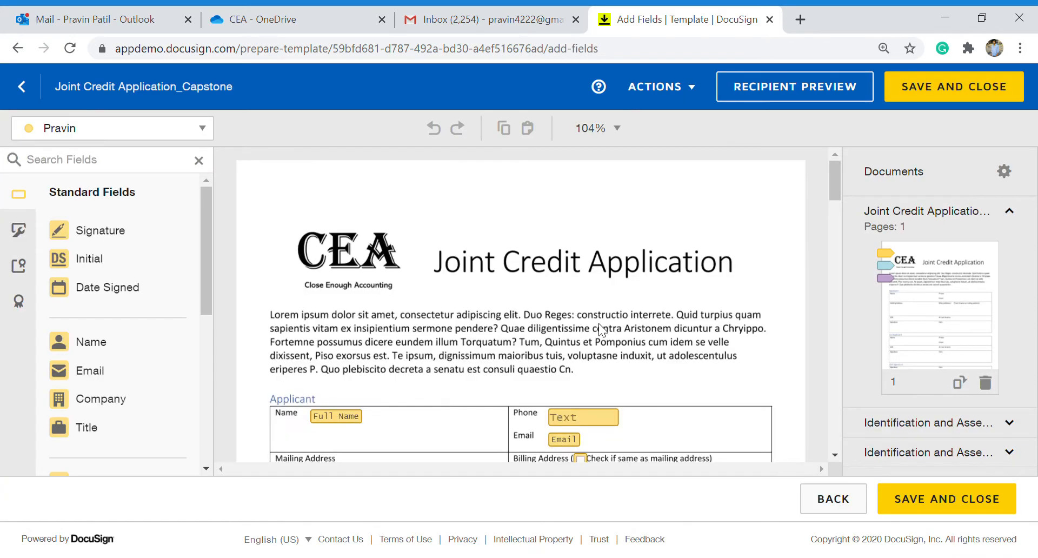
scroll(573, 356, down, 1)
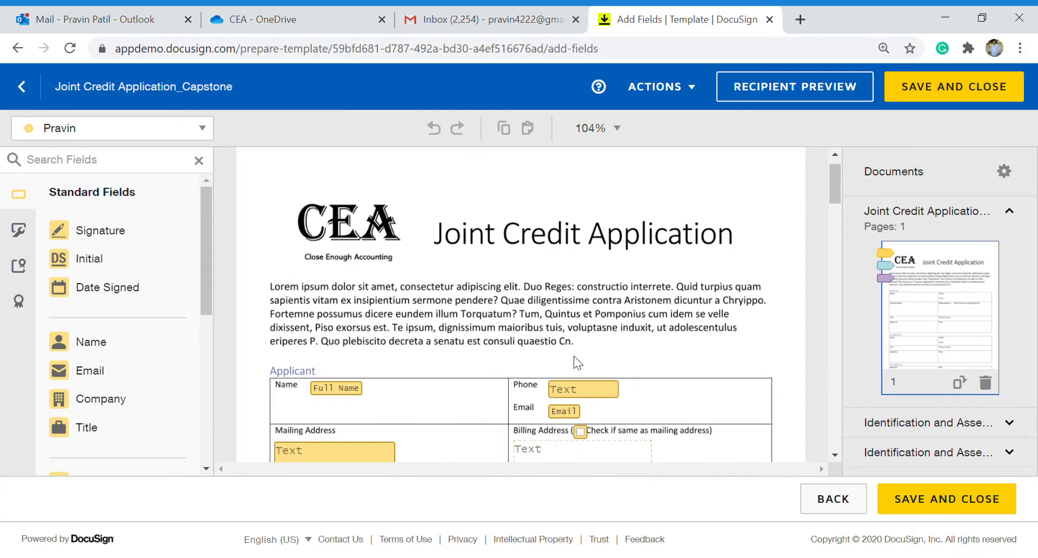
scroll(573, 356, down, 3)
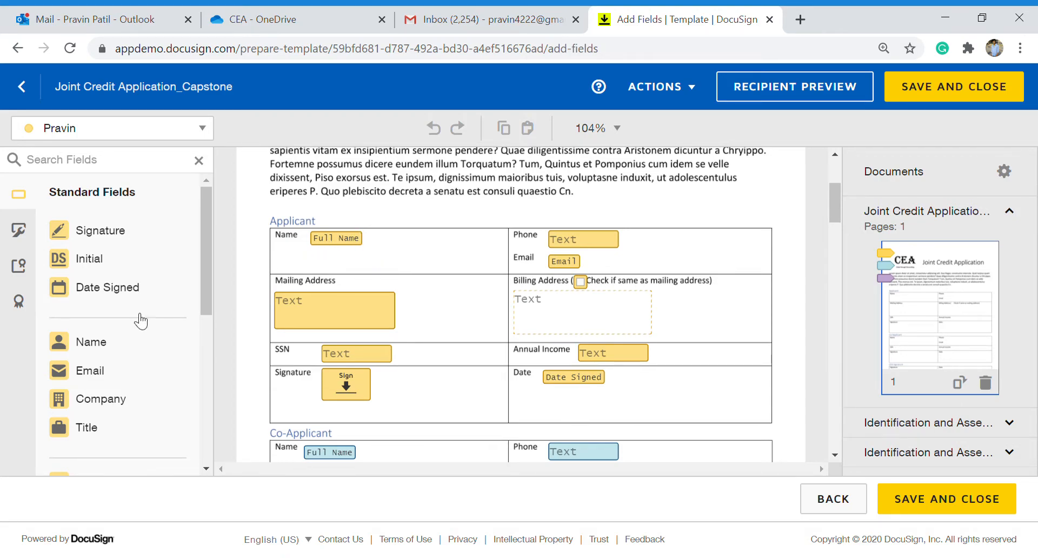
click(360, 242)
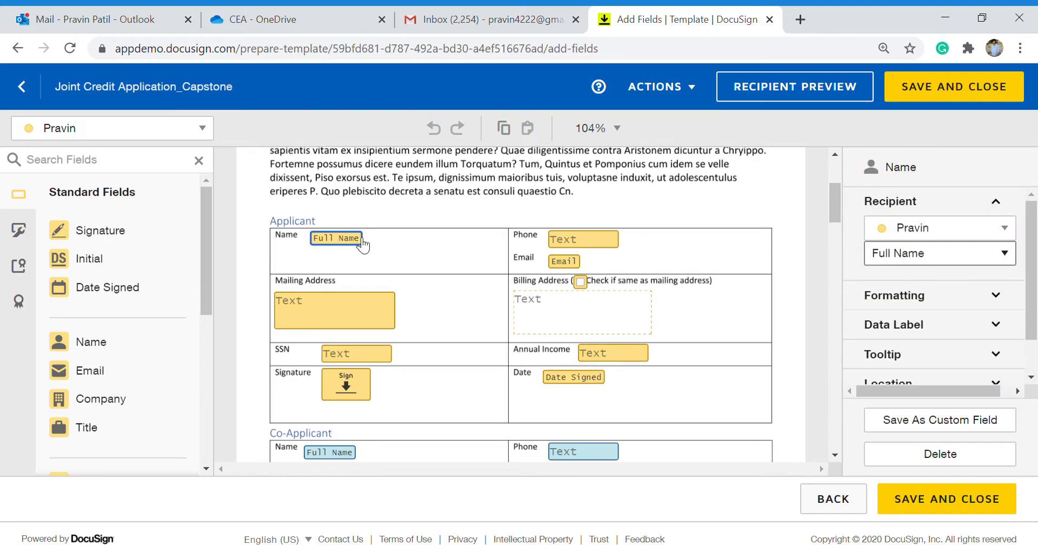
click(576, 246)
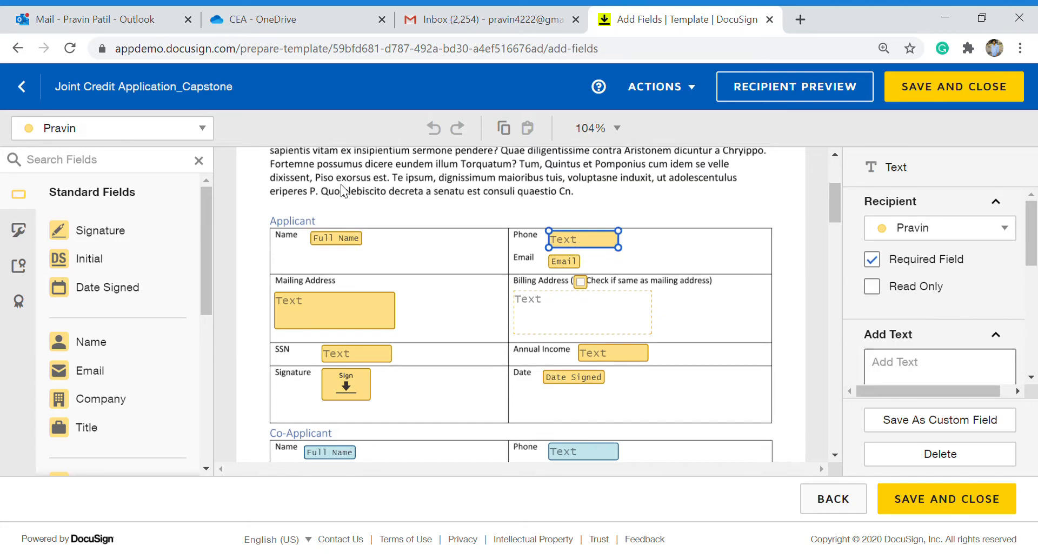
click(18, 230)
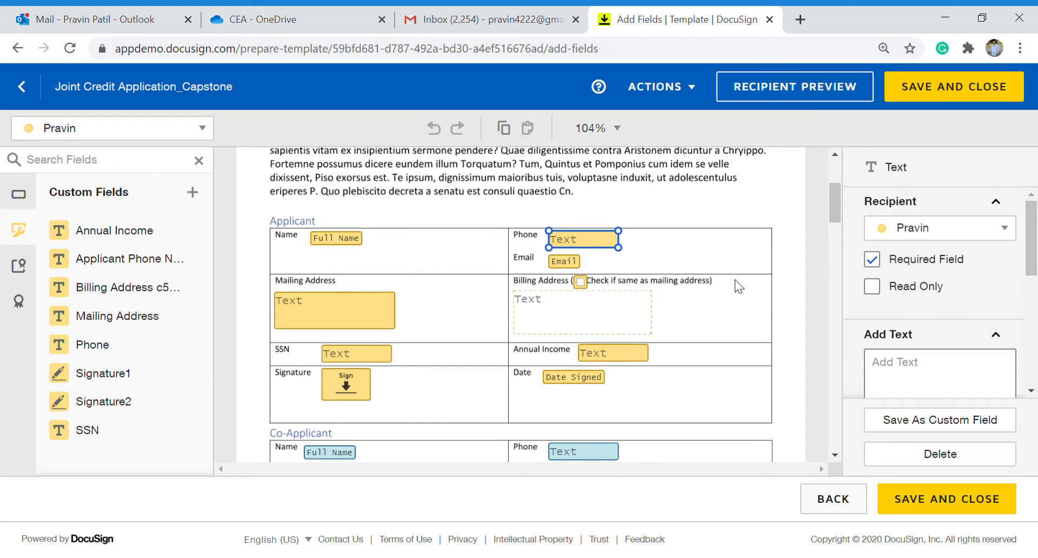
scroll(940, 389, down, 3)
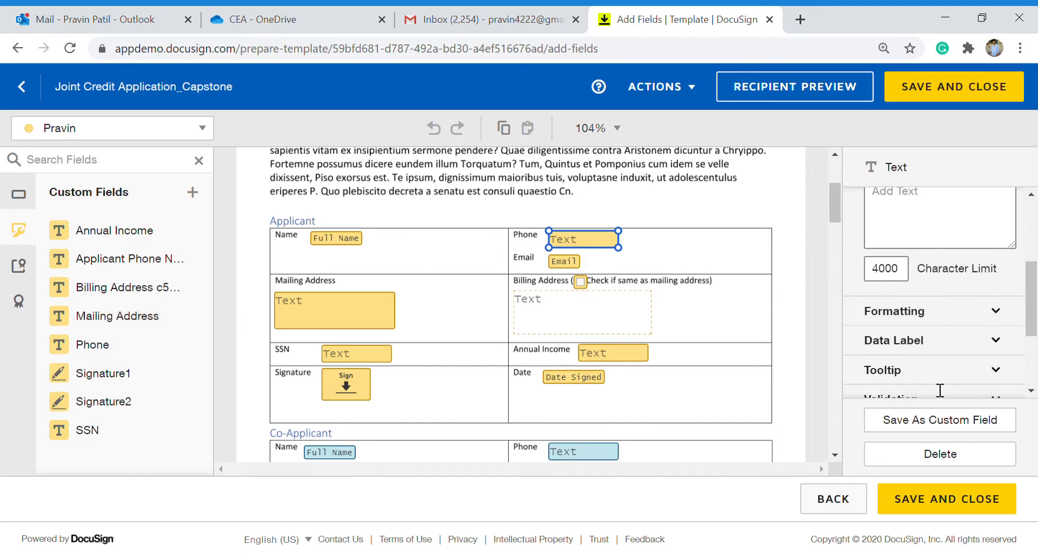
click(936, 309)
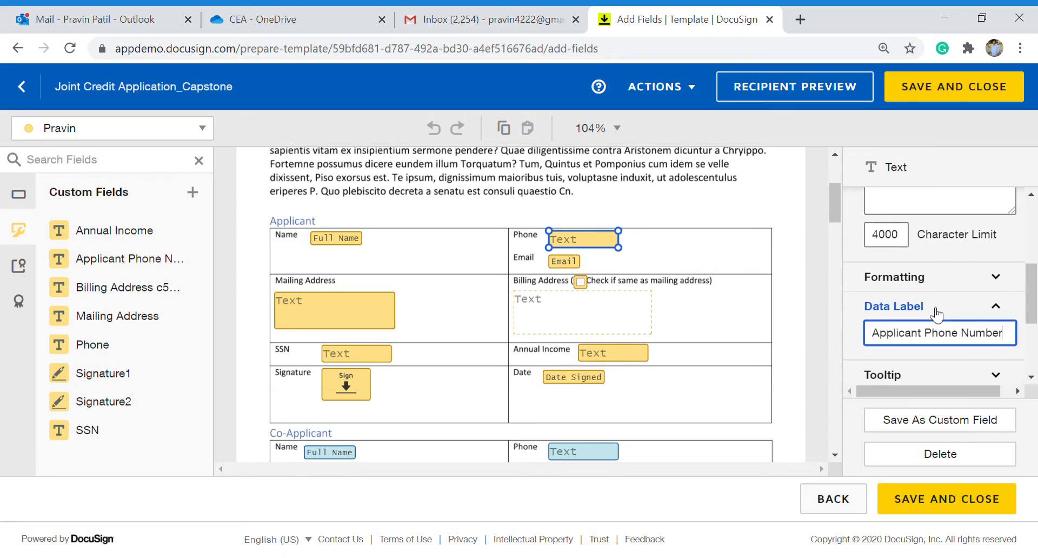
scroll(937, 313, down, 3)
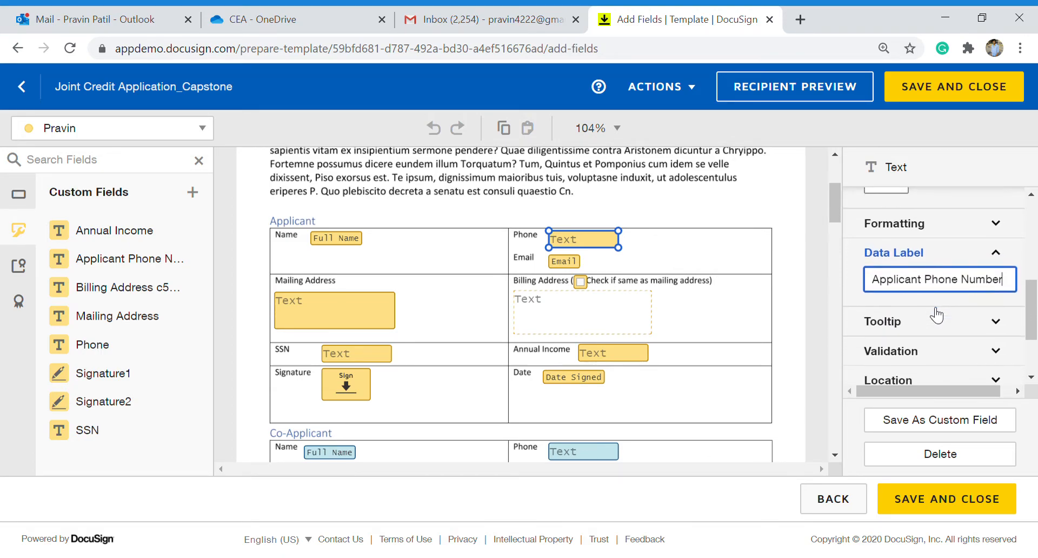
scroll(937, 311, down, 2)
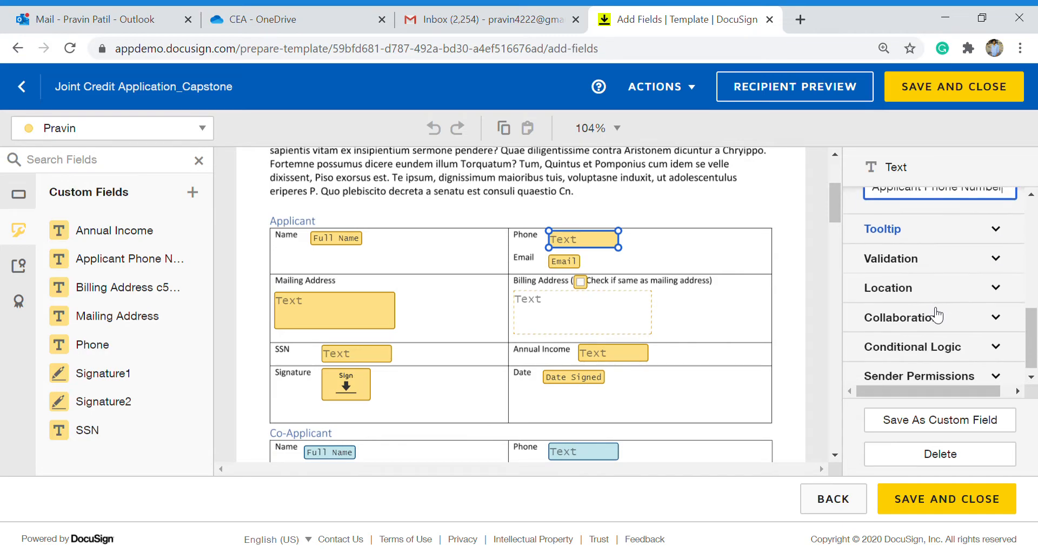
click(936, 268)
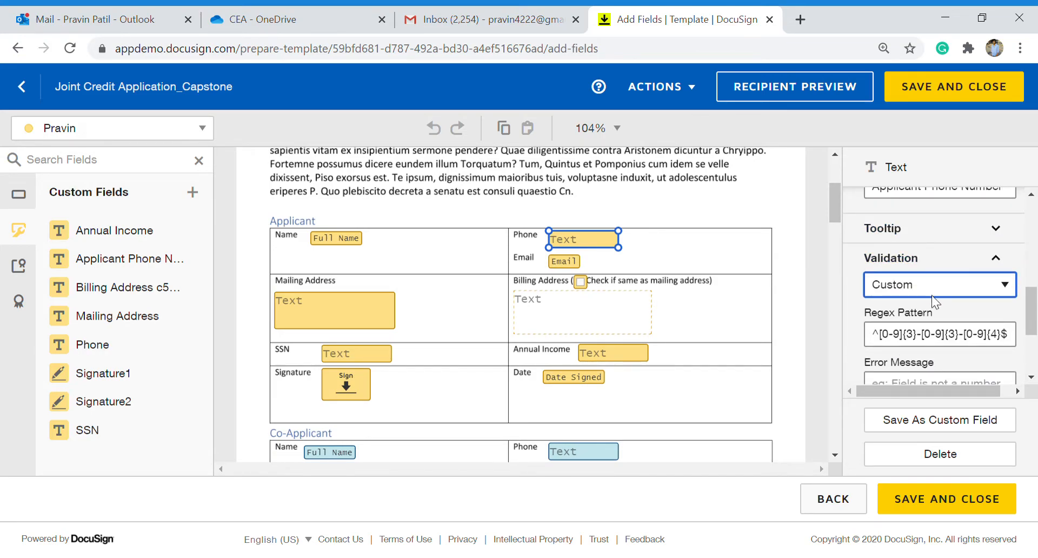
scroll(931, 295, down, 1)
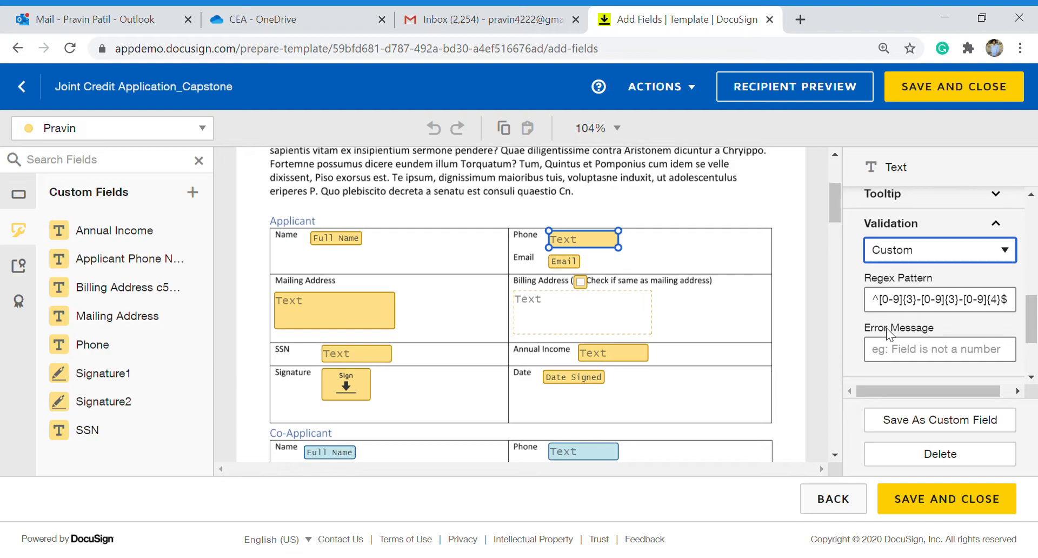
scroll(886, 327, down, 3)
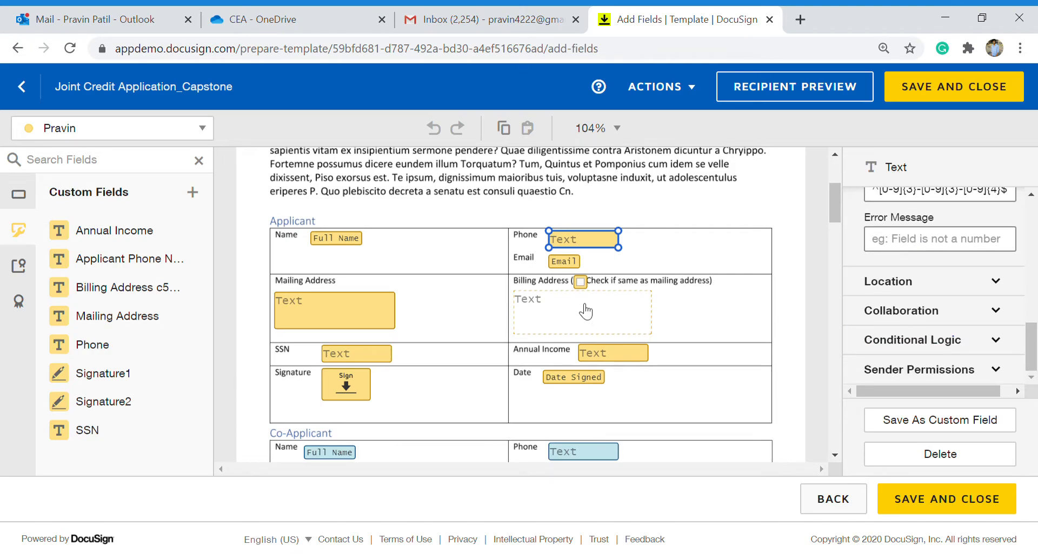
click(565, 263)
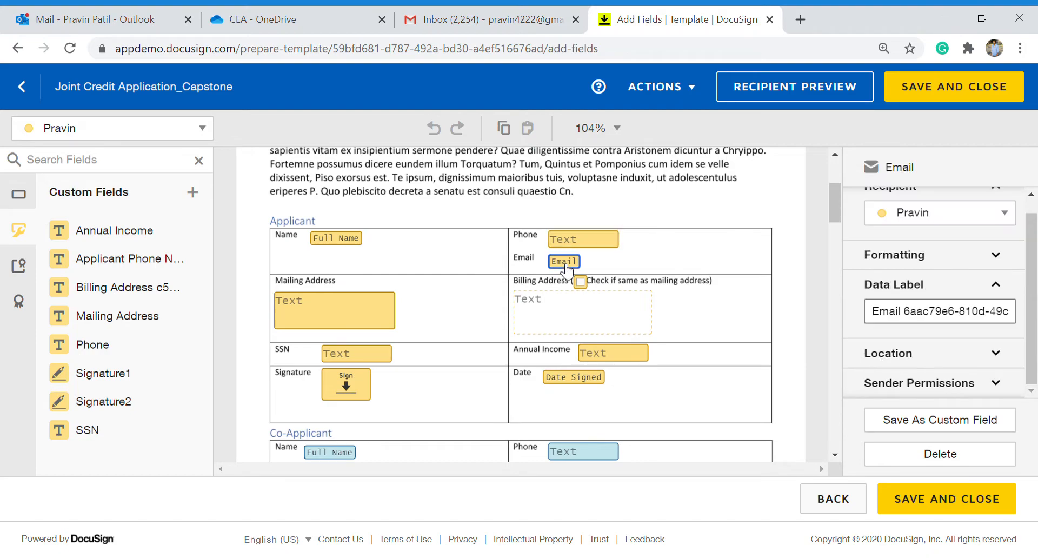
click(14, 199)
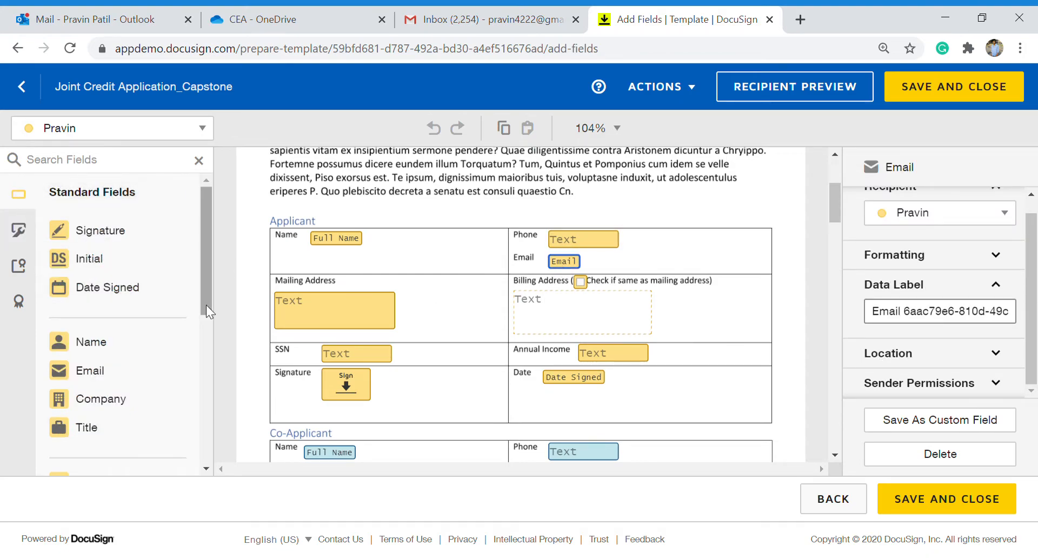
click(352, 318)
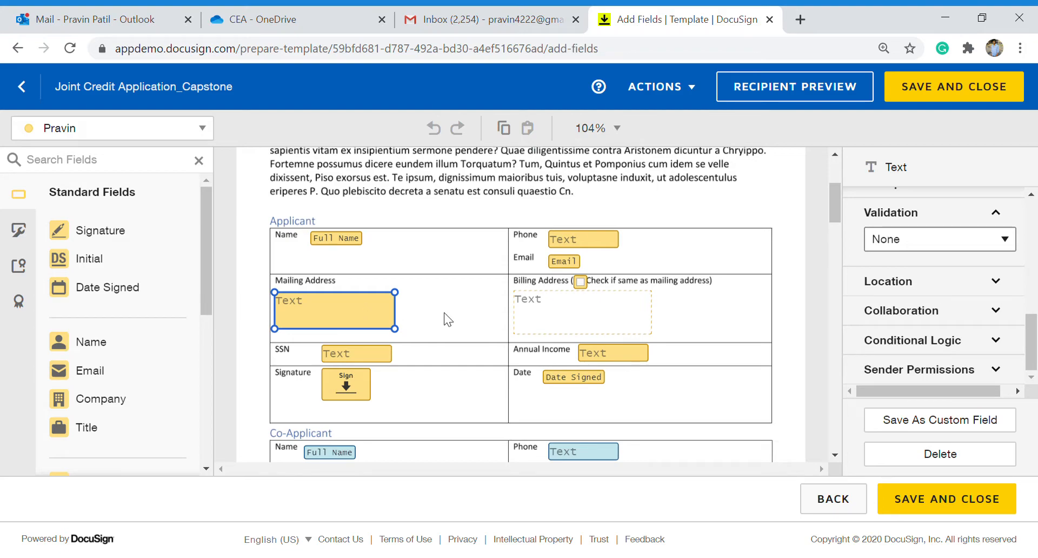
scroll(969, 330, up, 3)
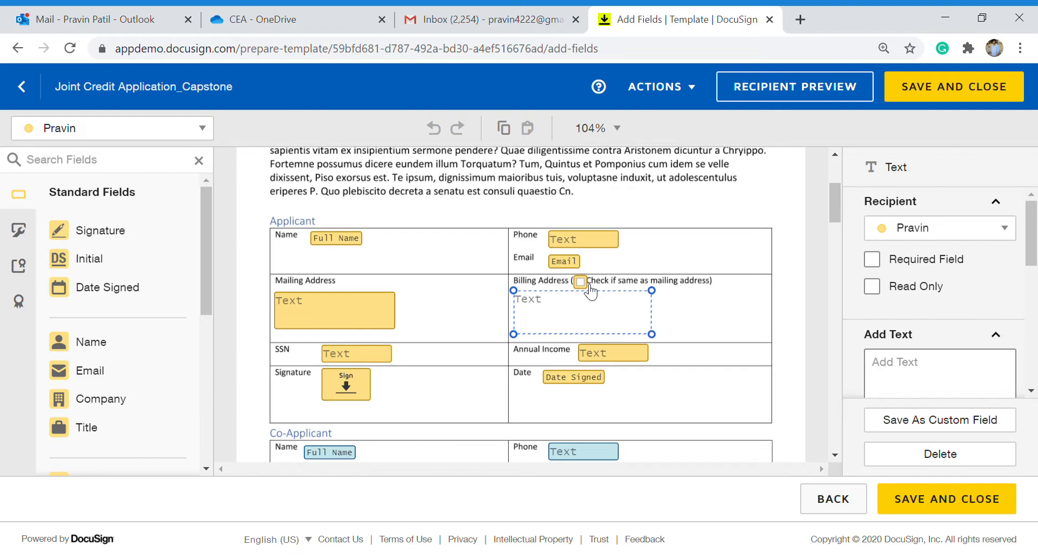
Inspect the same-as-mailing checkbox's Conditional Logic rule that reveals Billing Address when unchecked.
click(580, 282)
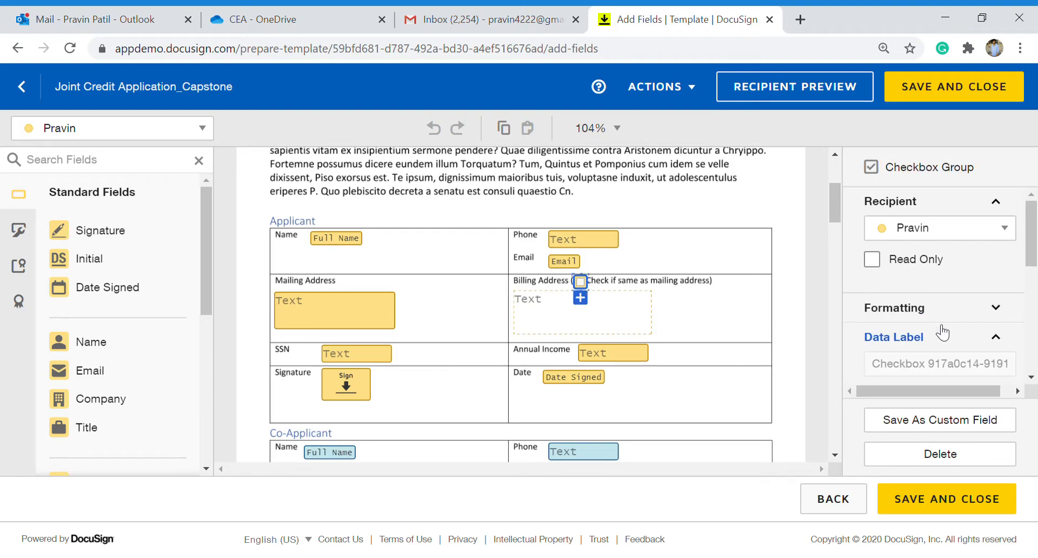
scroll(875, 327, down, 2)
scroll(942, 333, down, 3)
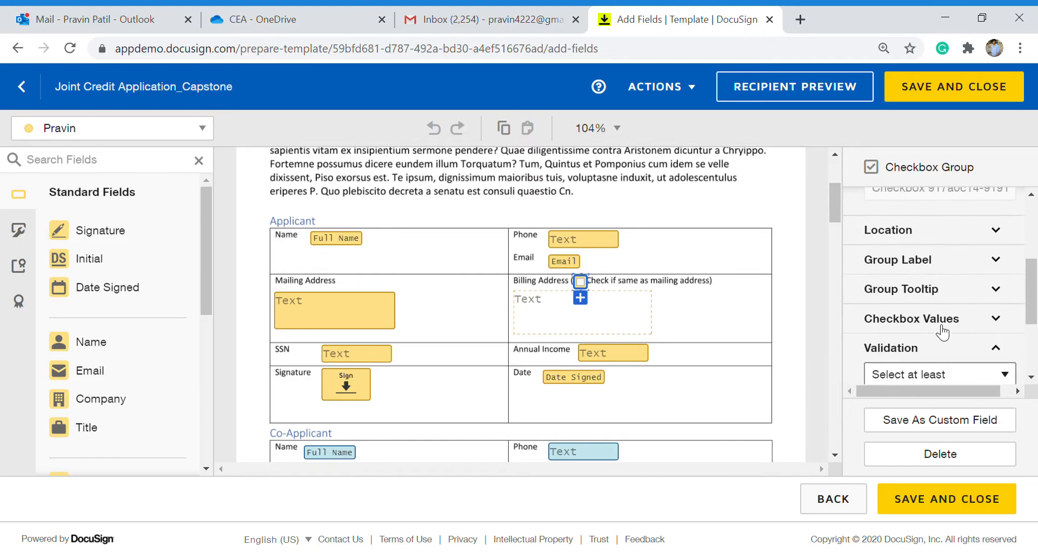
scroll(942, 332, down, 2)
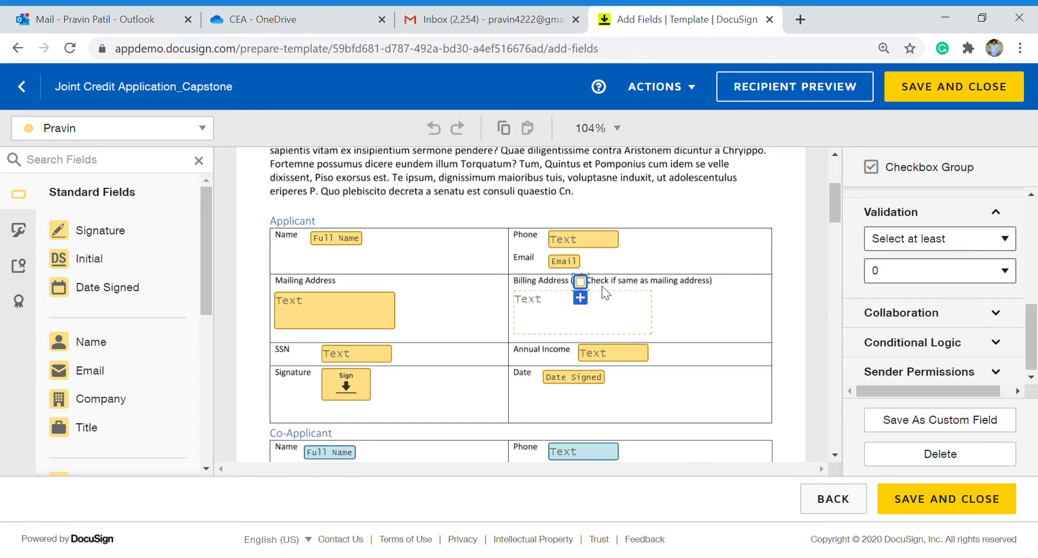
click(910, 349)
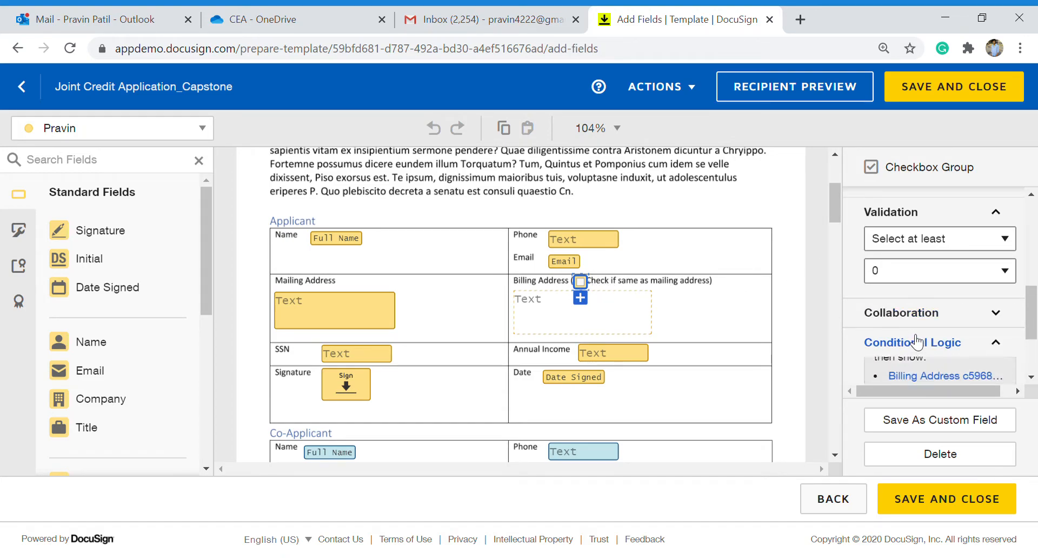
scroll(916, 341, down, 1)
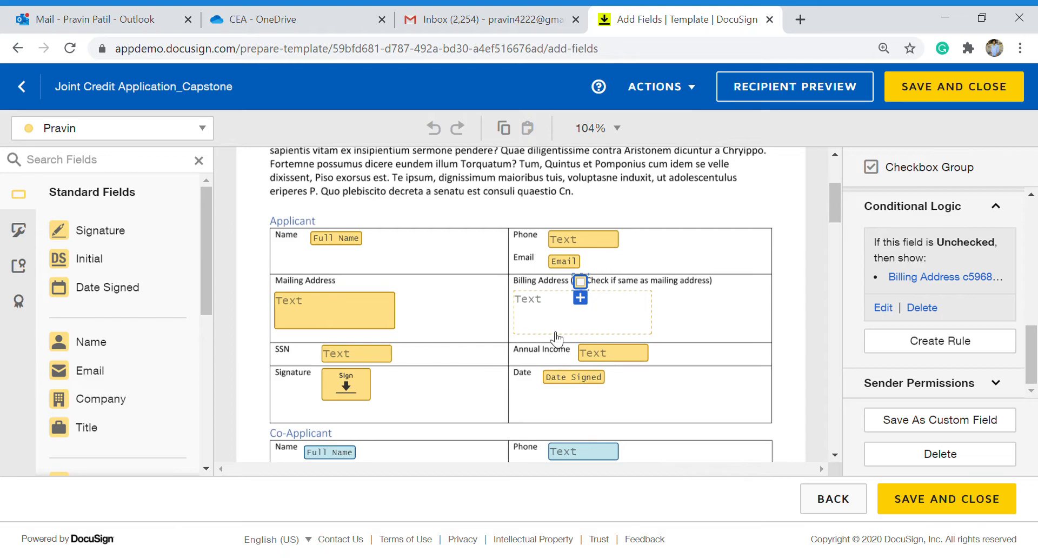
scroll(556, 339, down, 1)
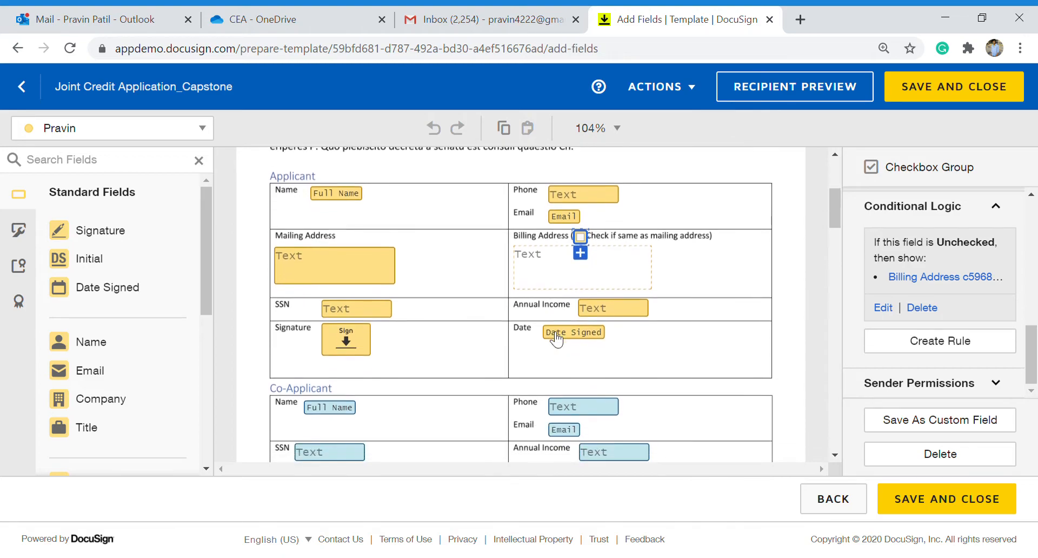
Inspect the applicant's SSN field and its validation format.
click(354, 315)
scroll(875, 269, up, 2)
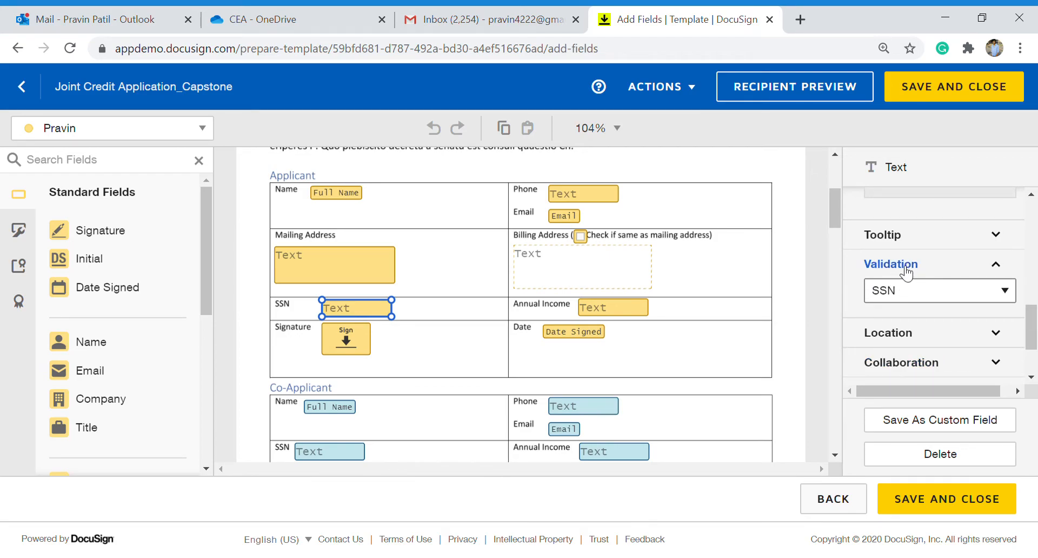
click(901, 291)
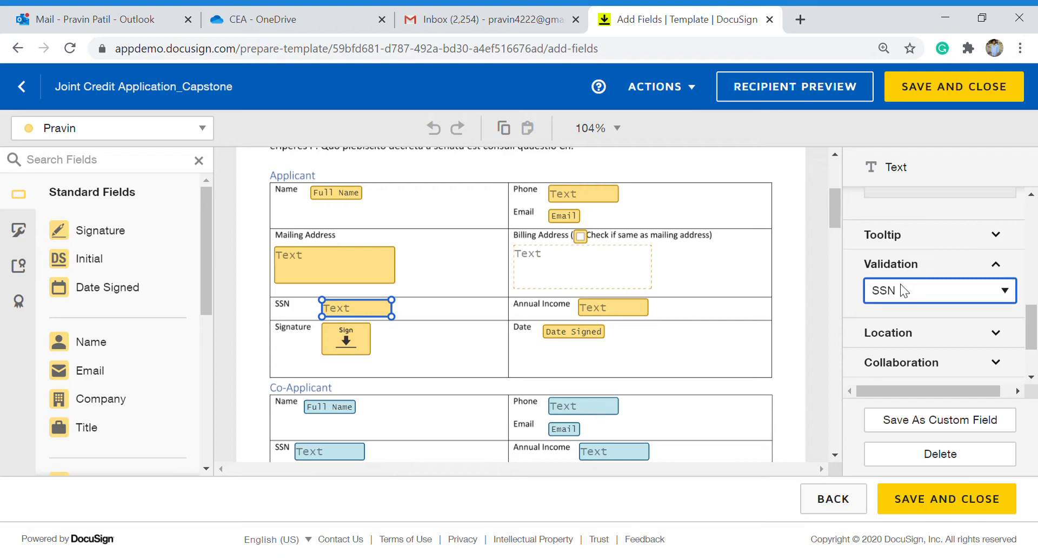
scroll(900, 284, up, 5)
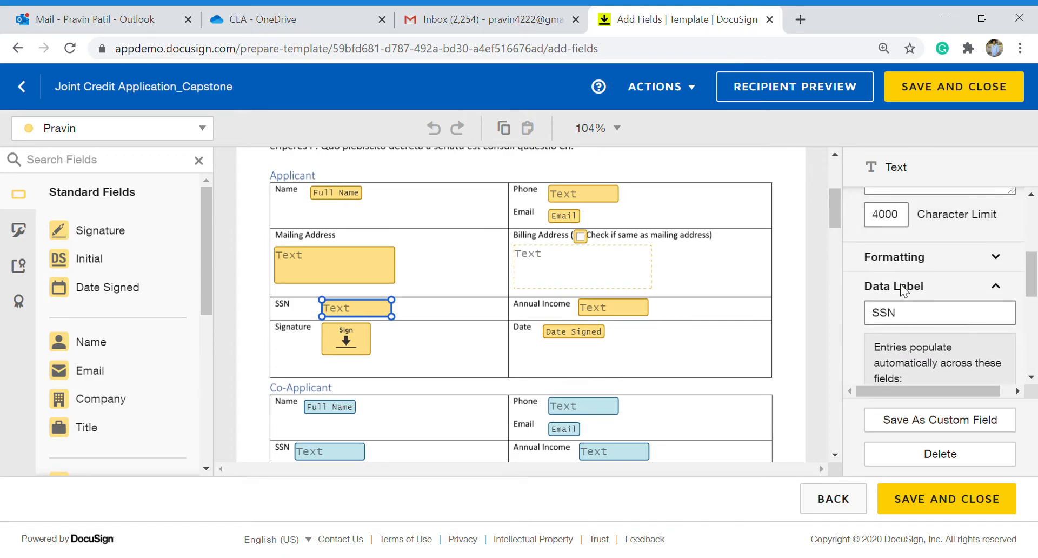
scroll(900, 284, up, 3)
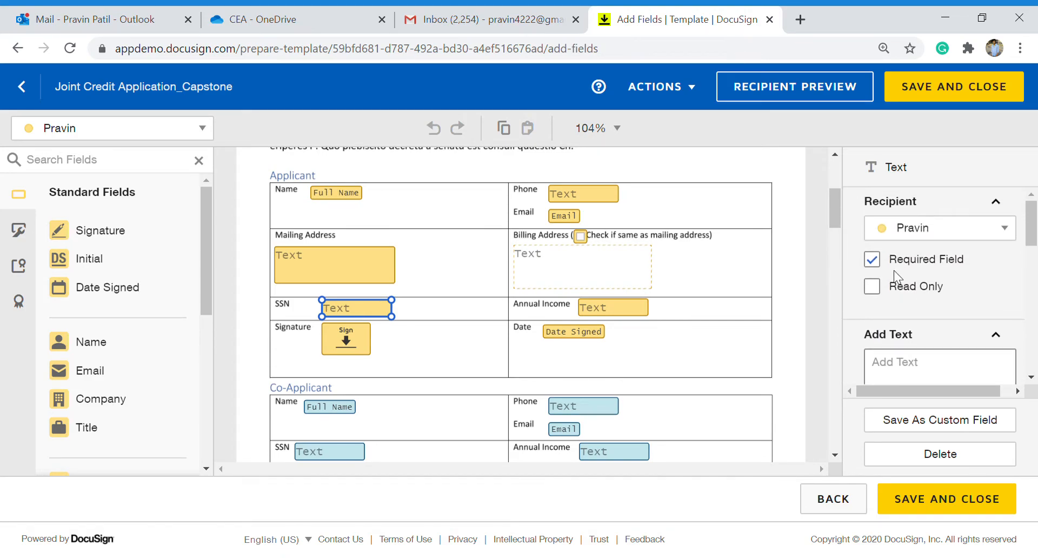
scroll(918, 324, down, 3)
scroll(916, 321, down, 1)
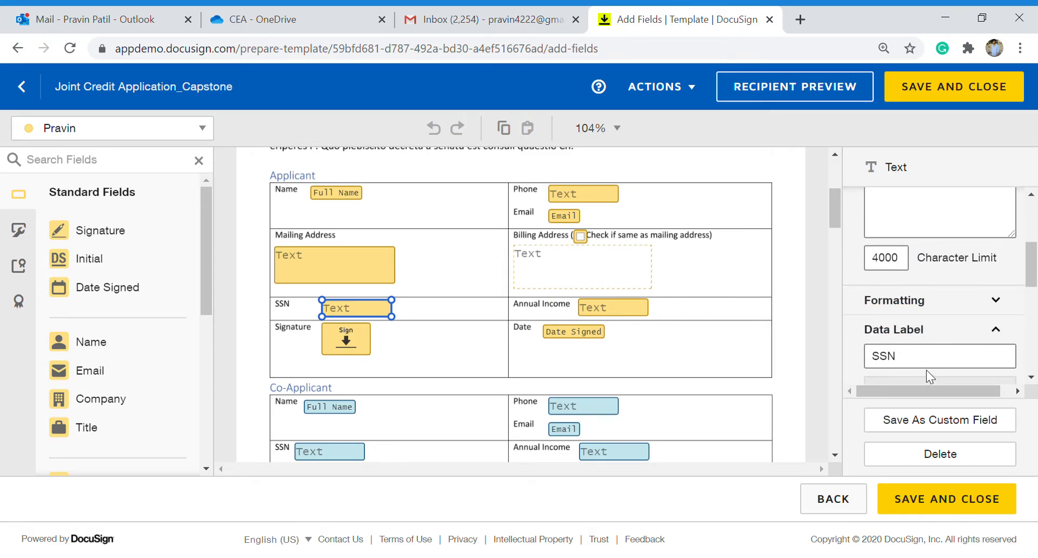
Confirm Annual Income uses Numbers validation with a period decimal separator, then check the Sign and Date Signed fields.
click(626, 313)
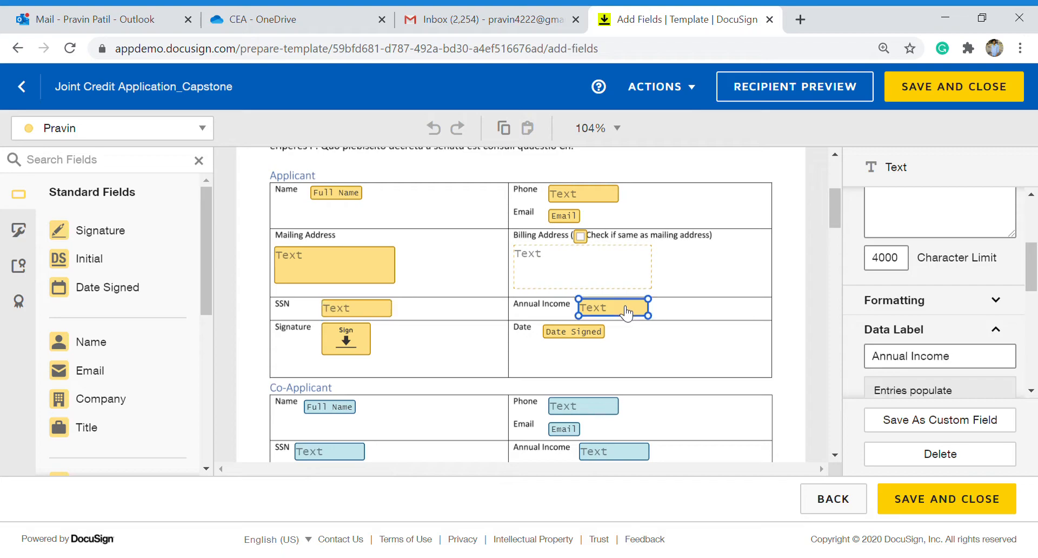
scroll(913, 334, down, 4)
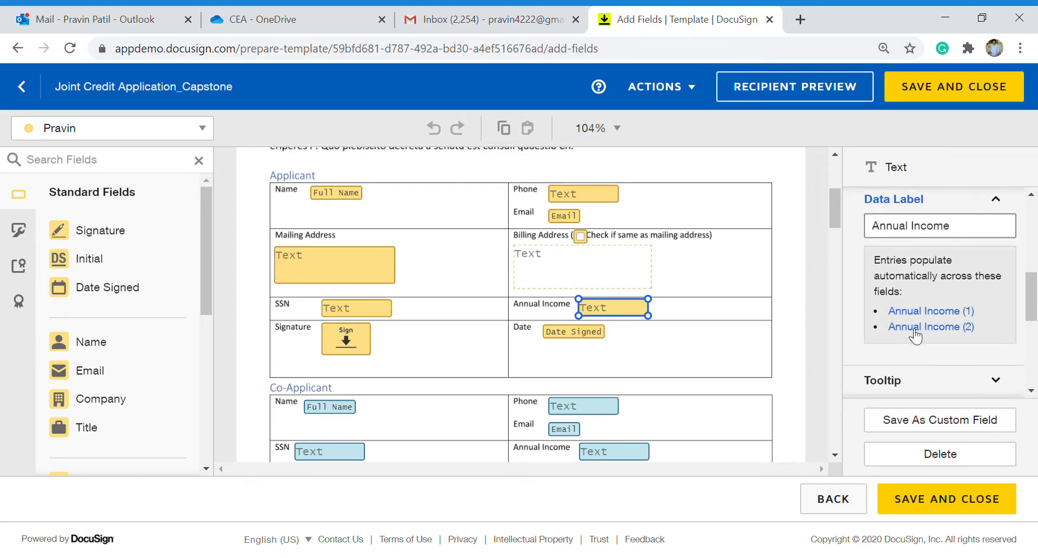
scroll(915, 335, down, 3)
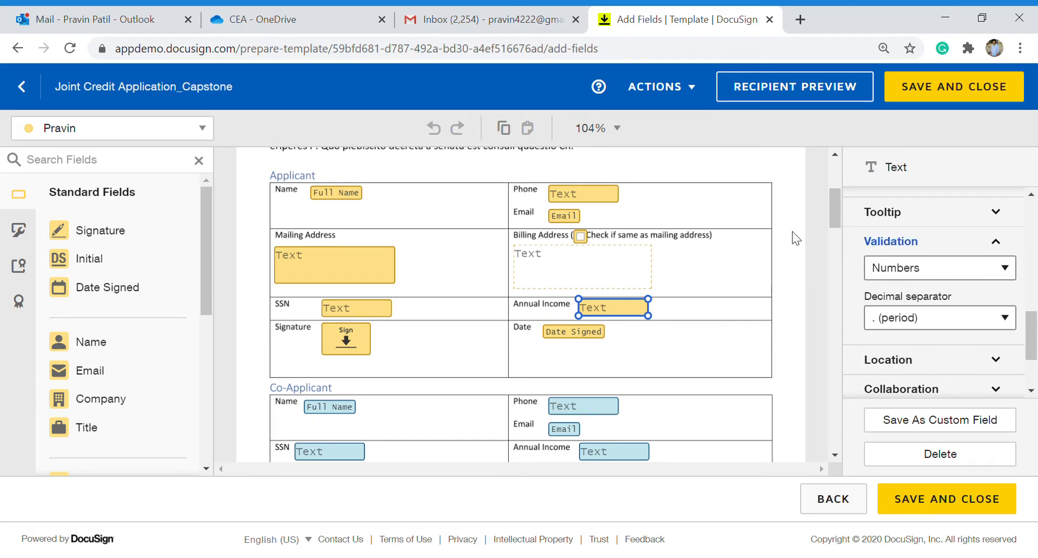
click(354, 351)
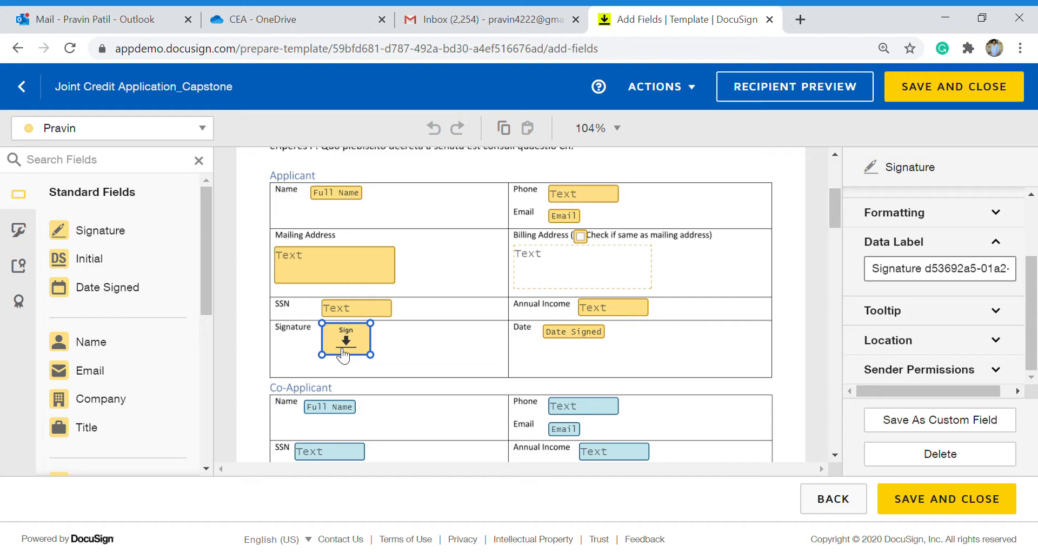
click(570, 338)
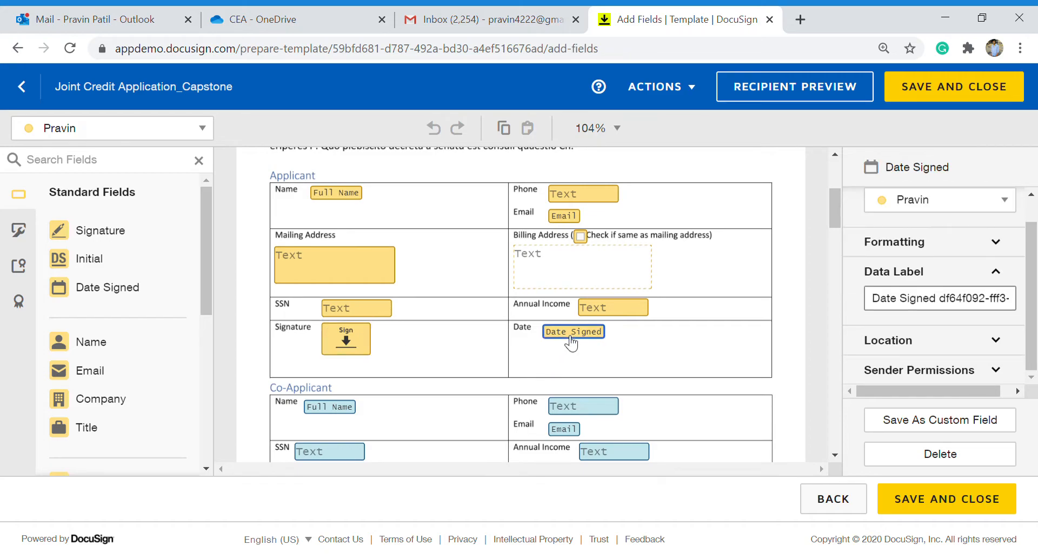
scroll(478, 398, down, 3)
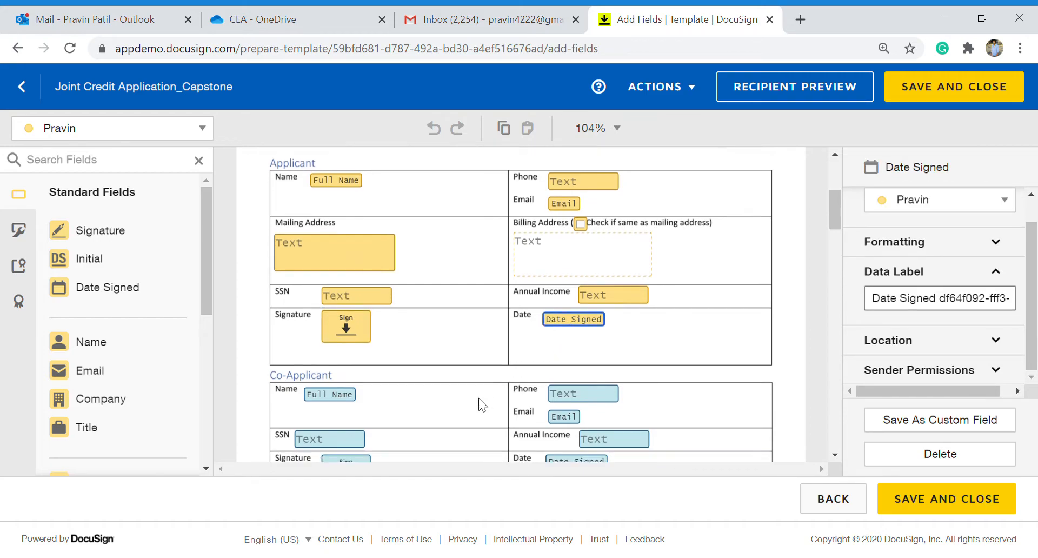
Review each co-applicant field, including the Phone field's custom regex validation.
click(478, 398)
click(329, 267)
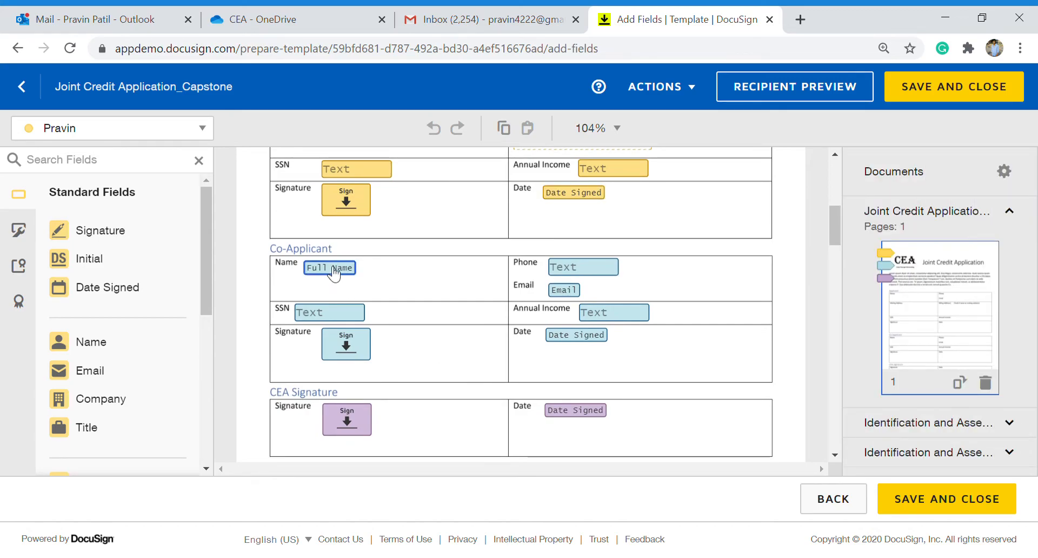
click(579, 273)
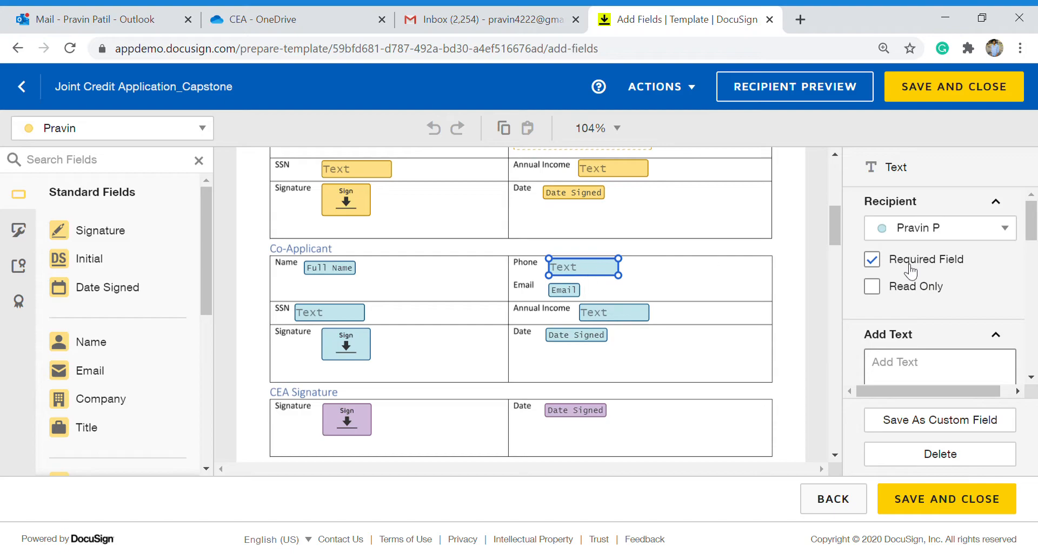
scroll(968, 344, down, 3)
scroll(967, 344, down, 5)
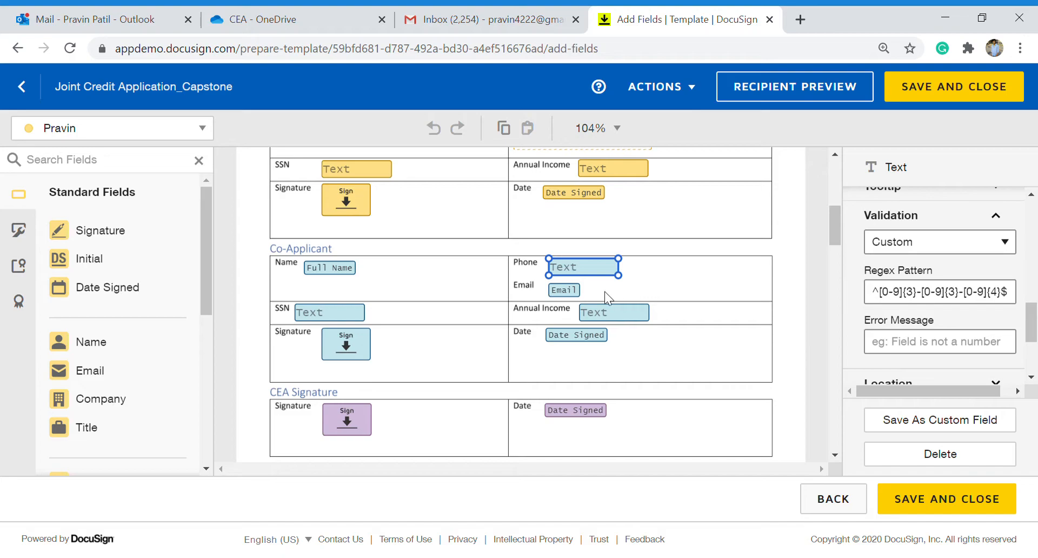
click(572, 295)
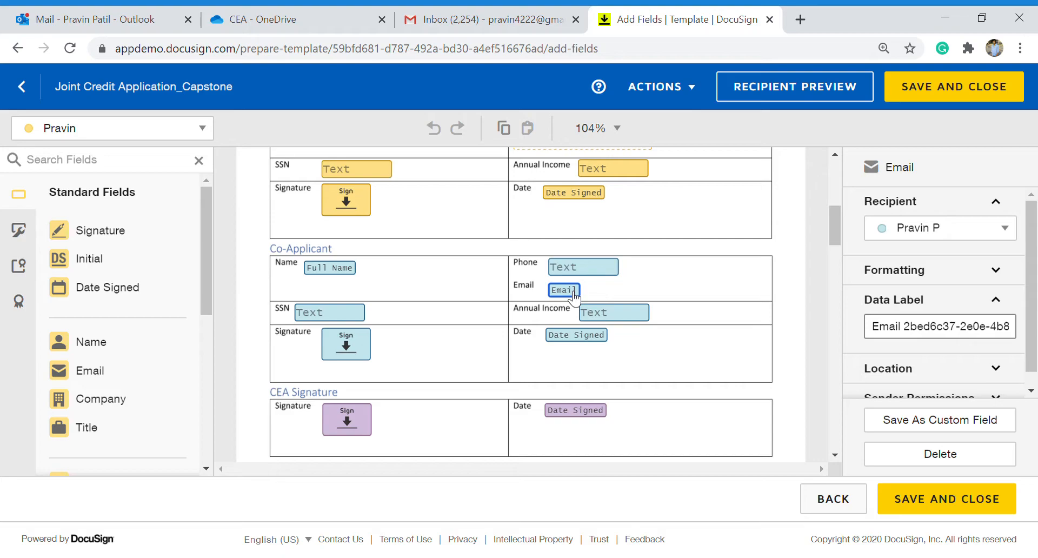
click(316, 319)
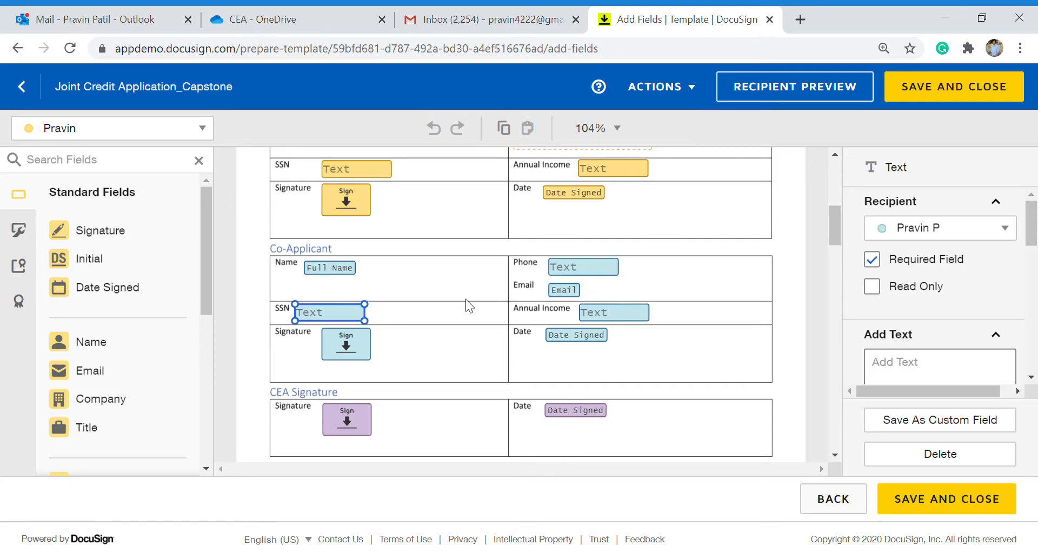
click(625, 313)
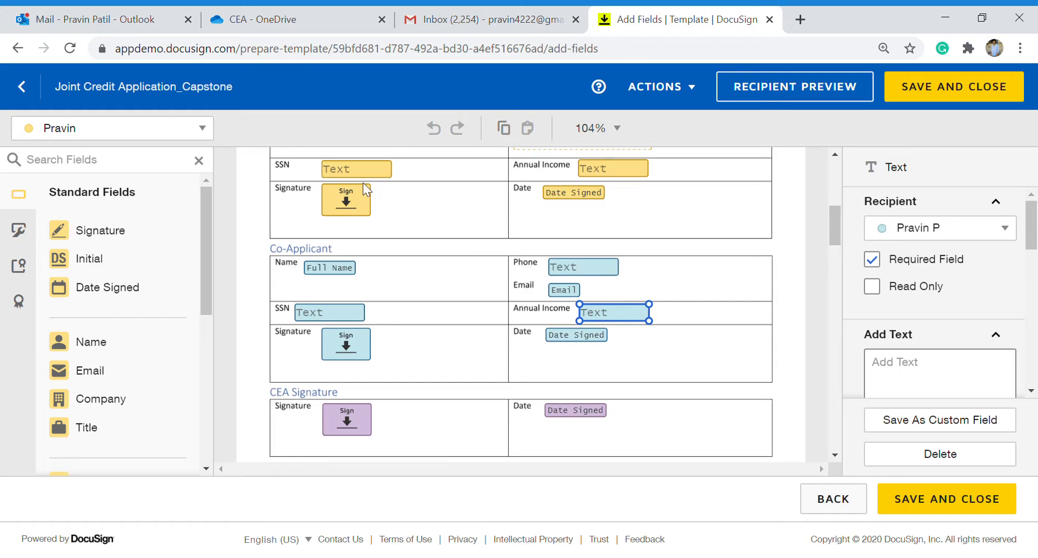
click(346, 350)
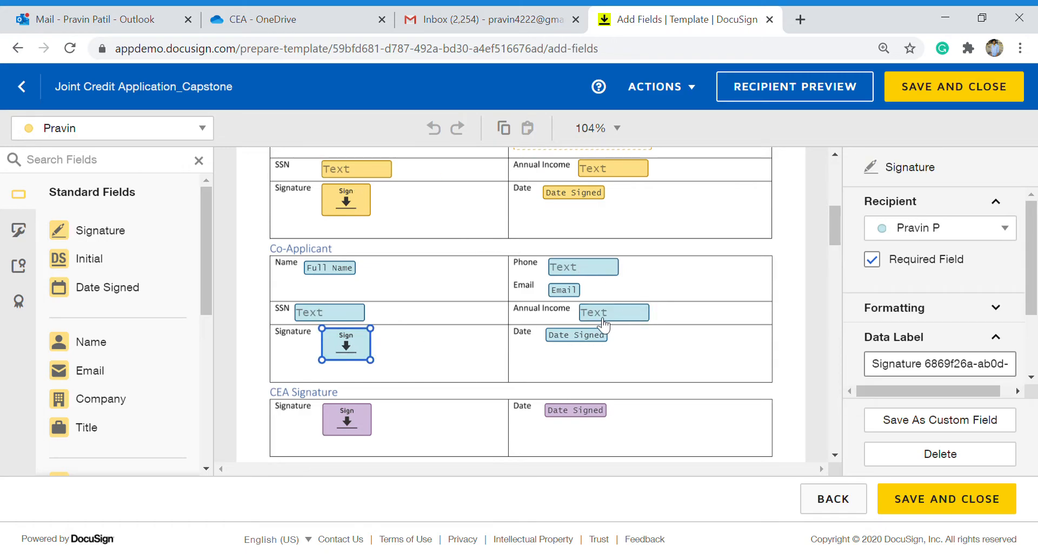
click(587, 337)
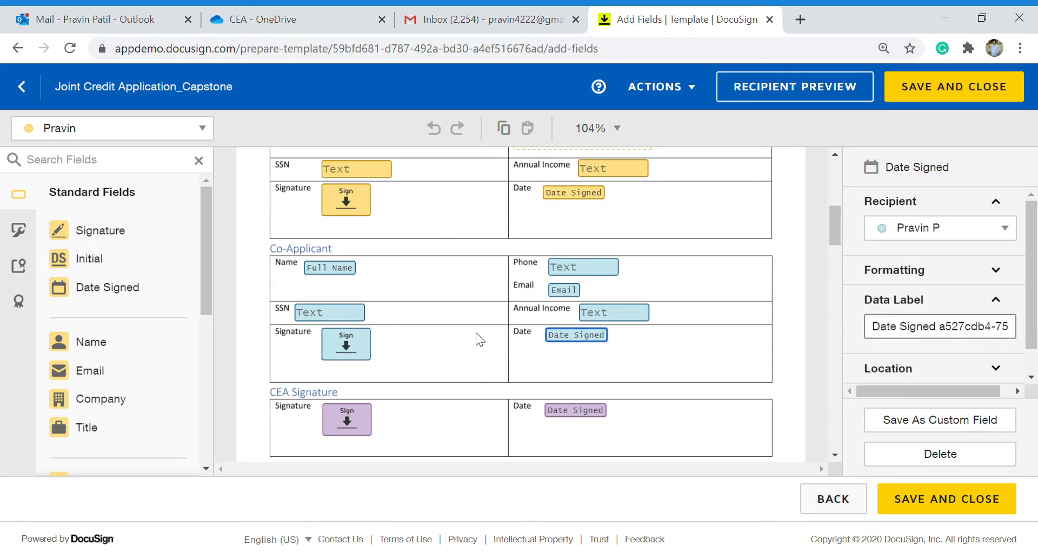
Make the CEA signer the active recipient for new fields.
scroll(476, 333, down, 3)
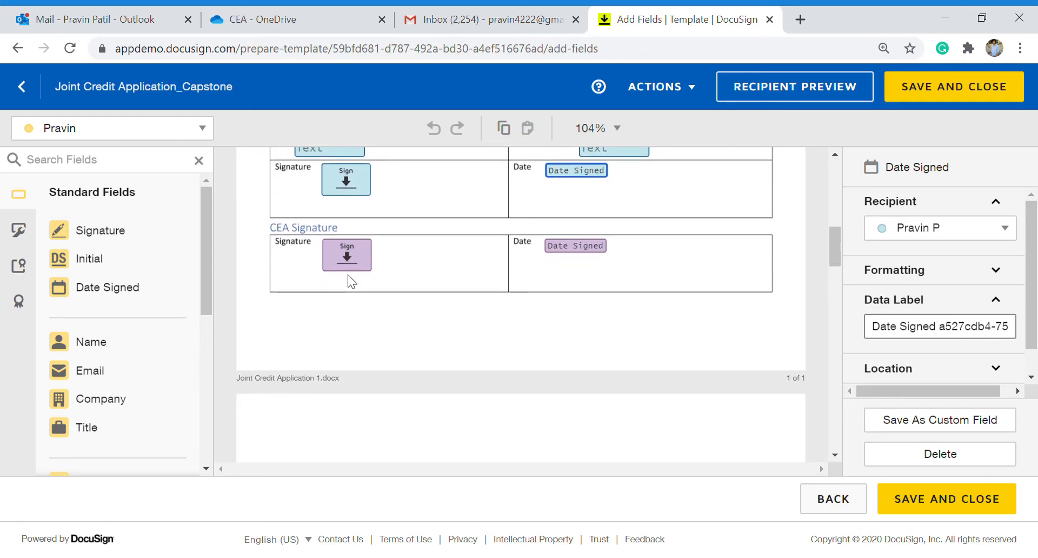
click(157, 137)
click(131, 211)
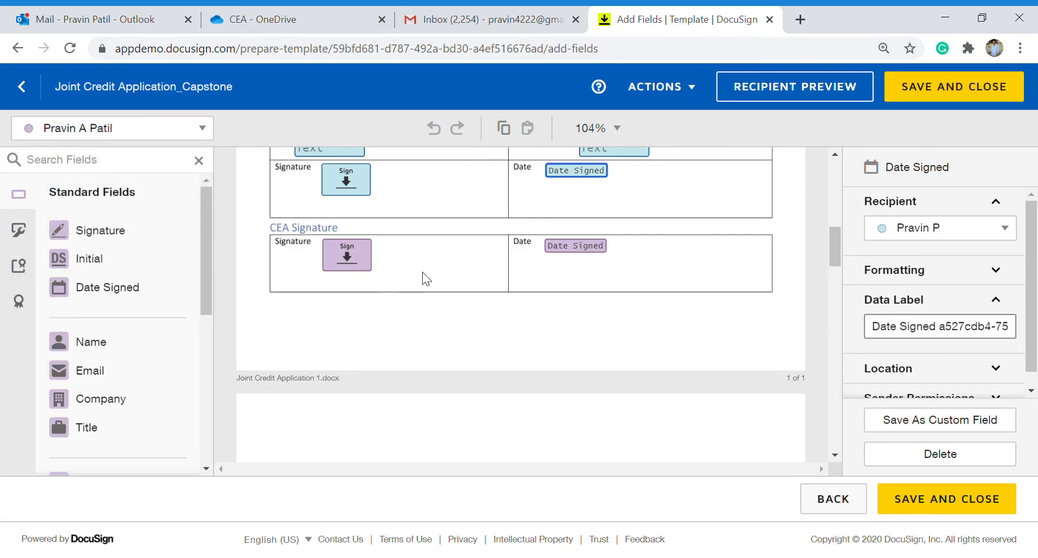
On the asset statement, check the SSN field's data label, validation and formatting, then Annual Income.
scroll(423, 272, down, 3)
scroll(423, 271, down, 3)
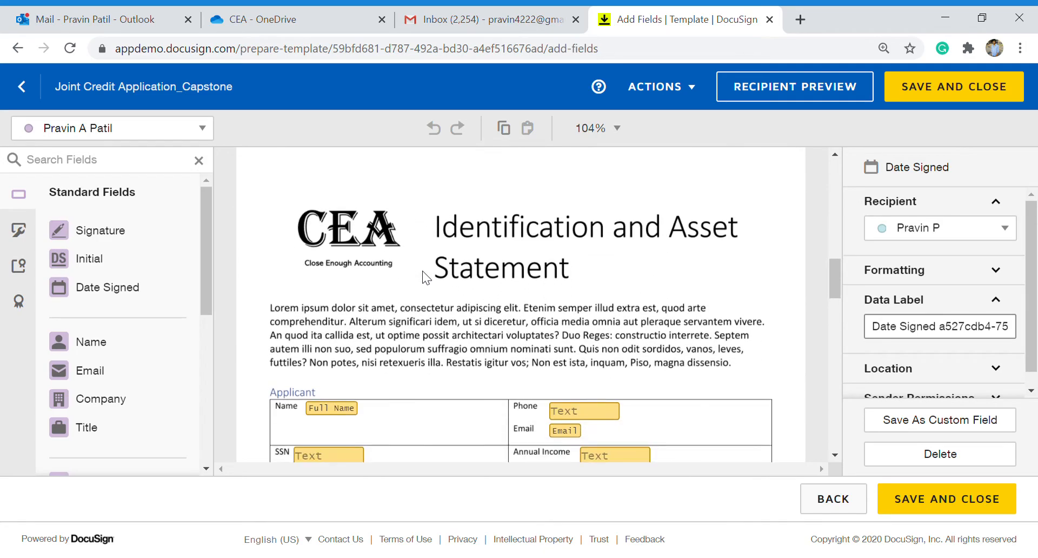
scroll(423, 271, up, 2)
scroll(423, 270, down, 3)
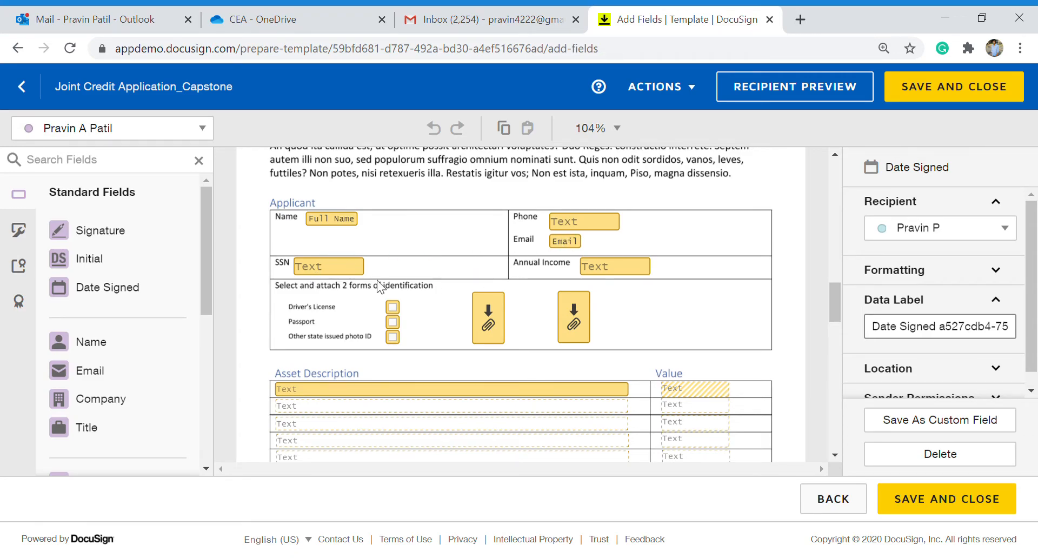
click(344, 270)
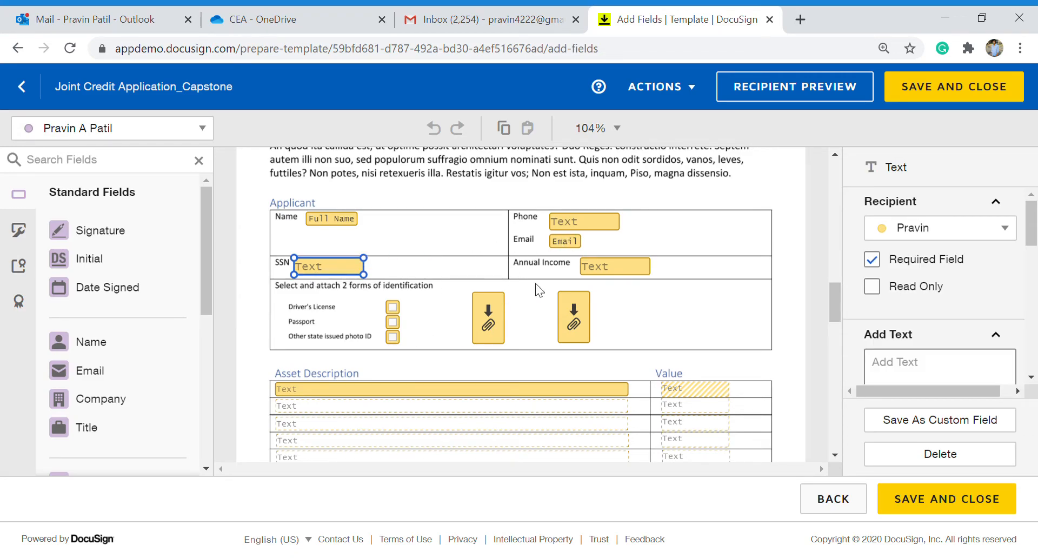
scroll(922, 304, down, 7)
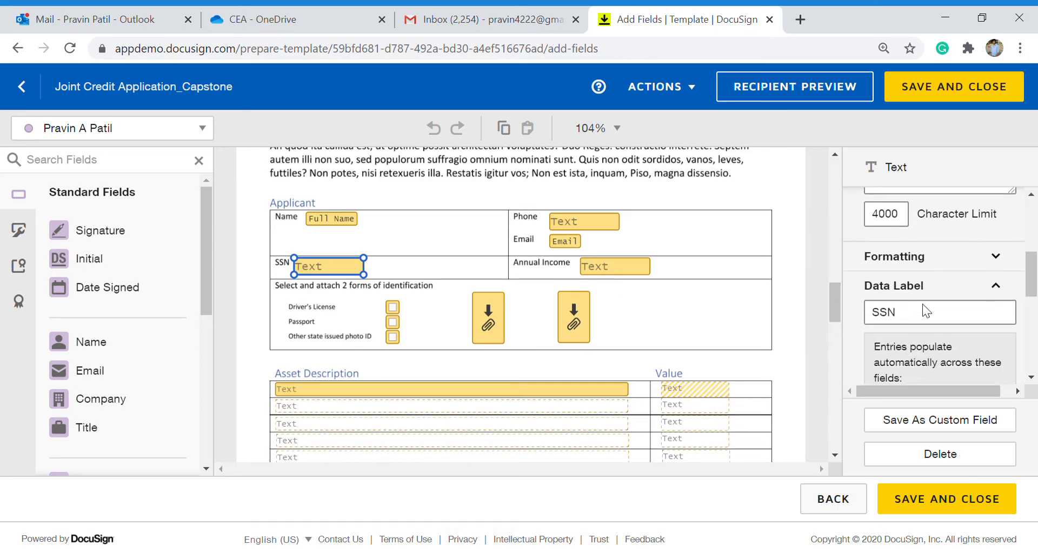
scroll(922, 304, down, 3)
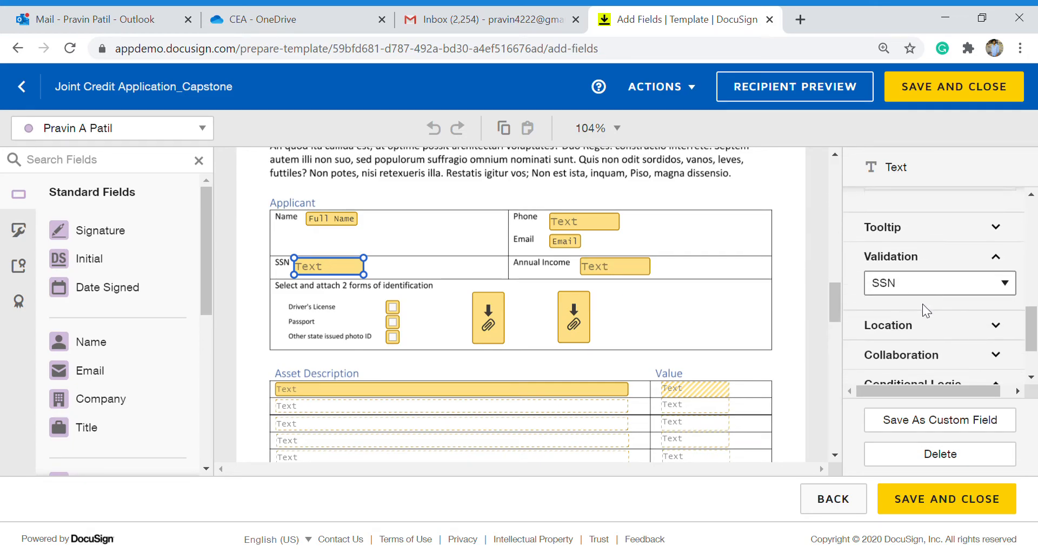
scroll(924, 309, up, 5)
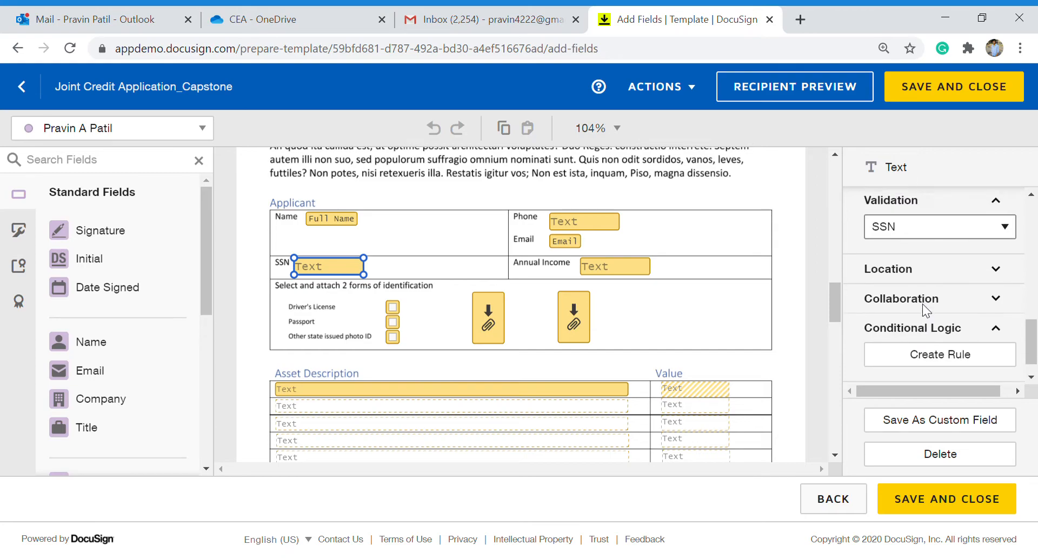
click(928, 246)
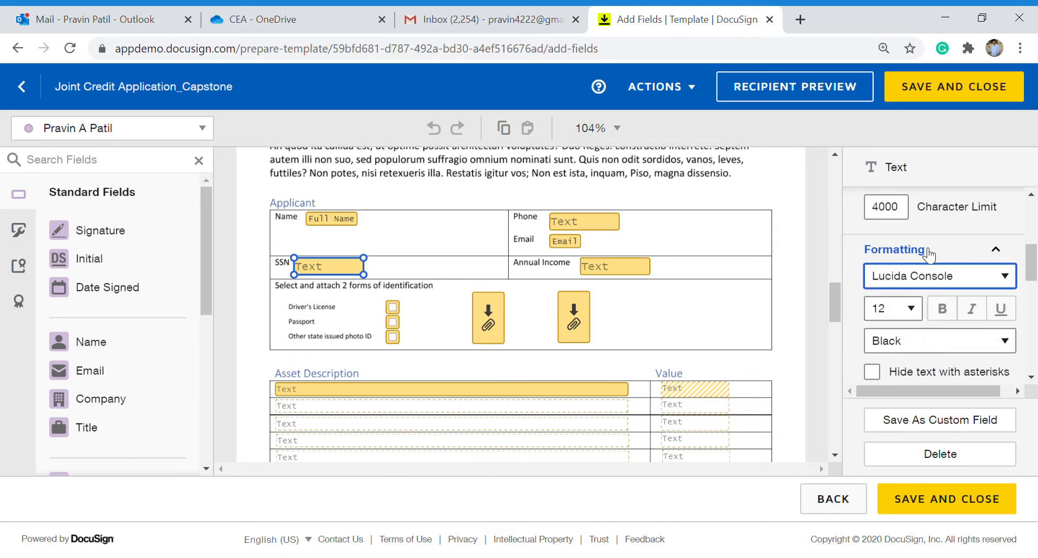
scroll(925, 292, down, 3)
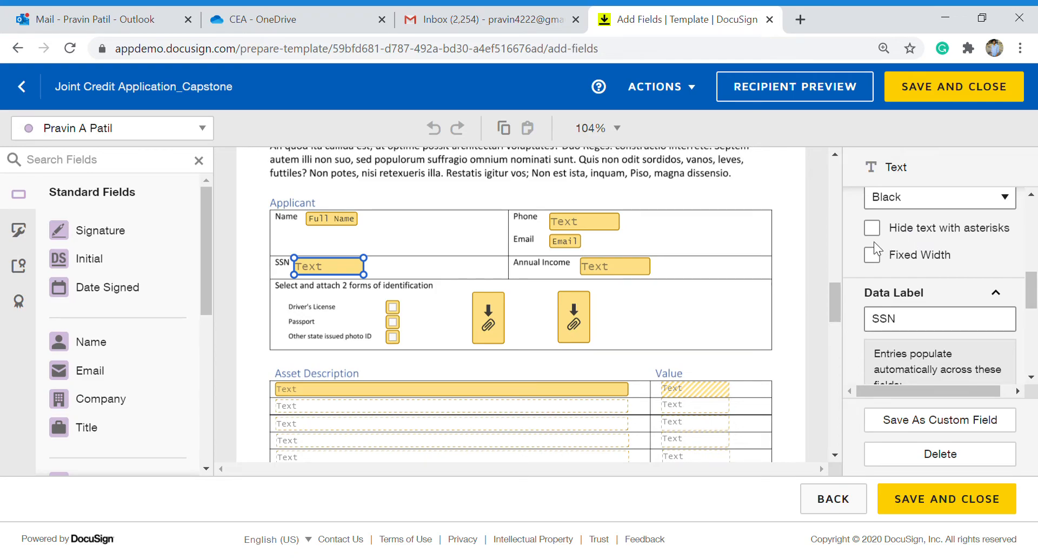
click(597, 267)
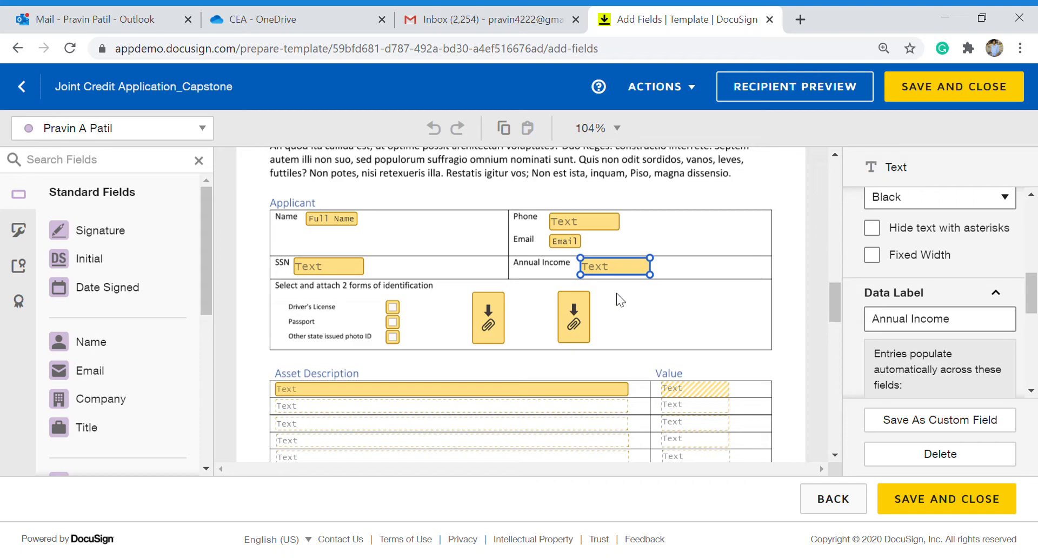
scroll(615, 293, up, 15)
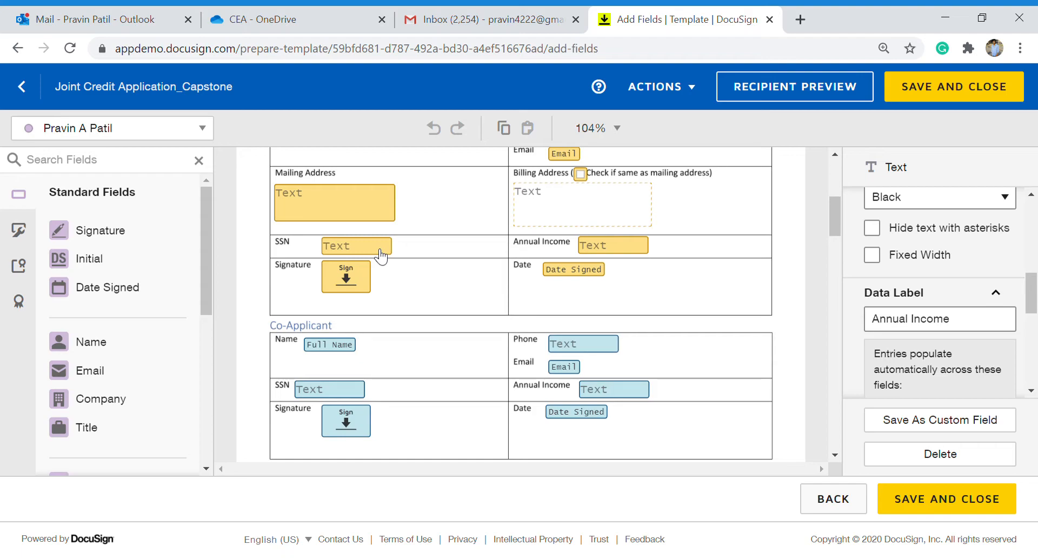
Confirm the applicant and co-applicant SSN fields have Hide text with asterisks checked.
click(381, 254)
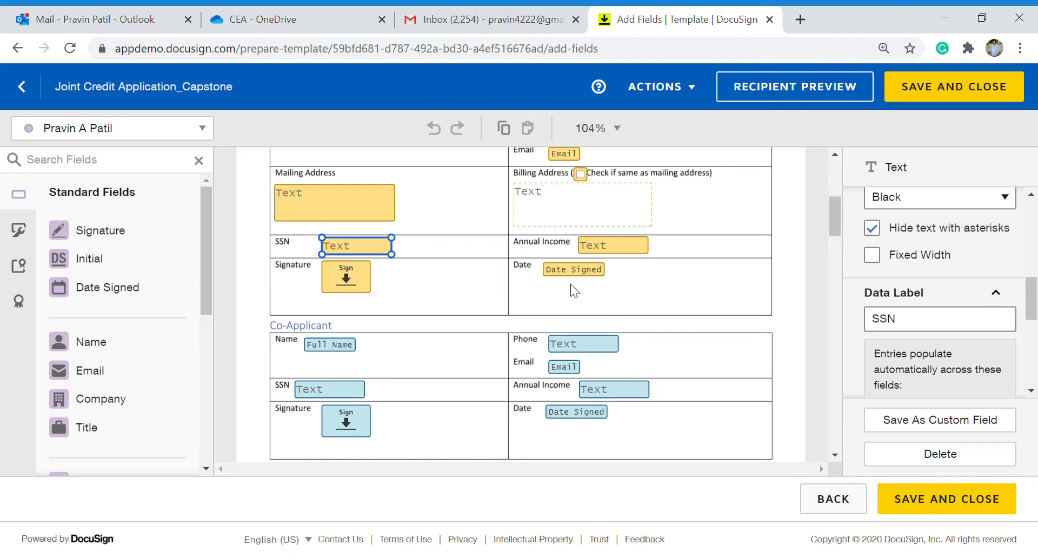
click(615, 254)
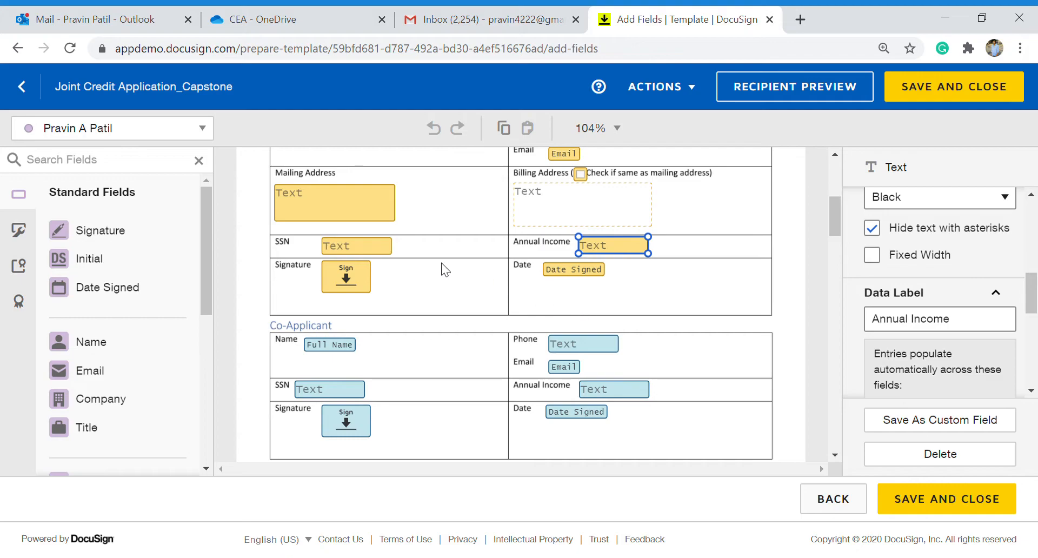
scroll(462, 331, up, 2)
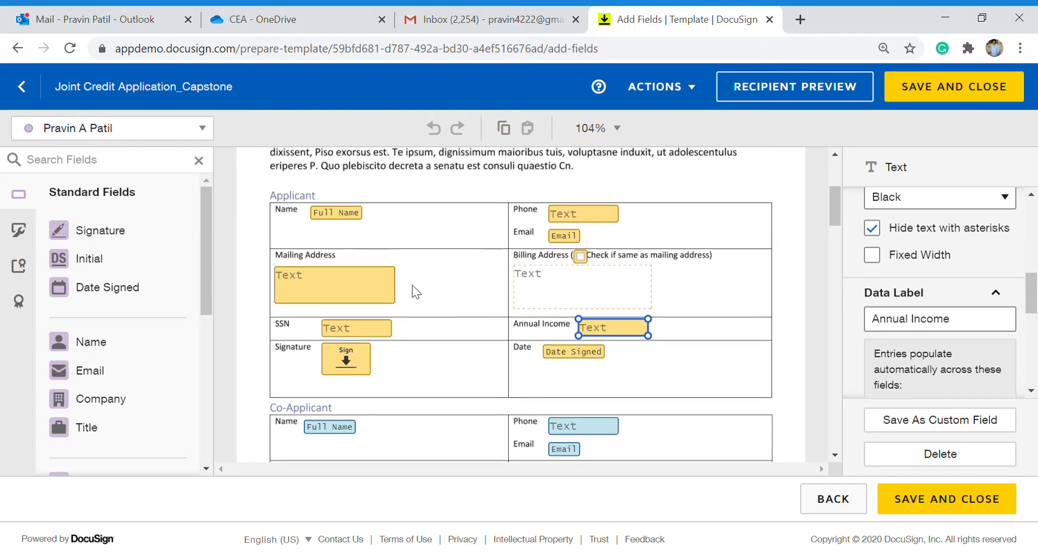
scroll(409, 356, down, 1)
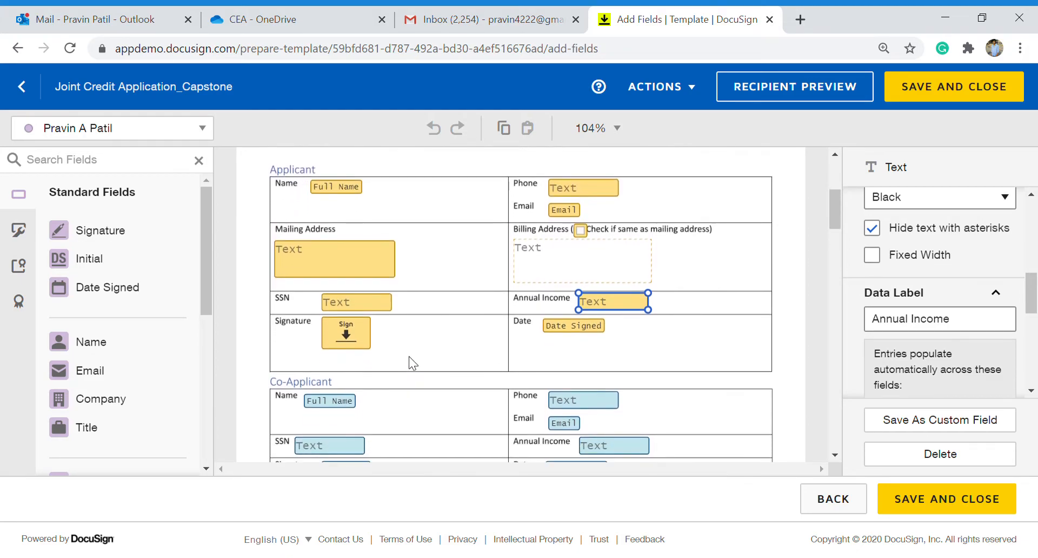
click(343, 442)
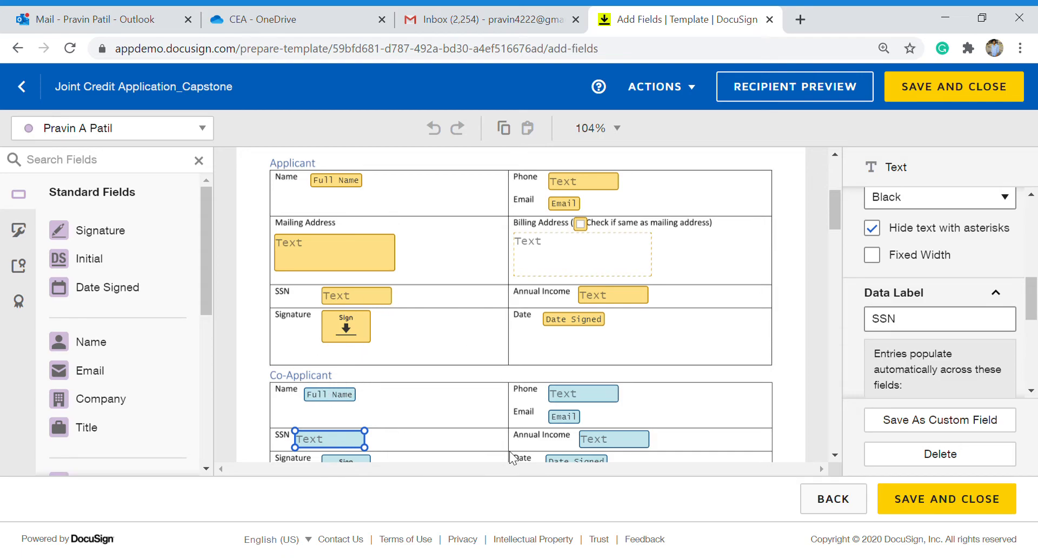
scroll(516, 407, down, 5)
scroll(516, 407, up, 15)
Inspect the asset-statement SSN field, then show the Annual Income field's properties and Data Label.
scroll(517, 406, down, 4)
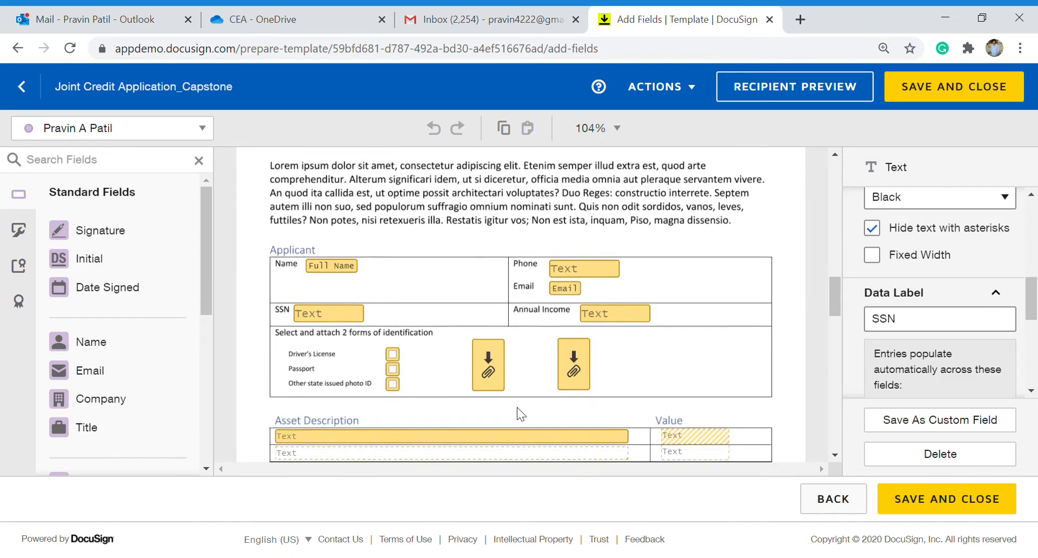
click(344, 286)
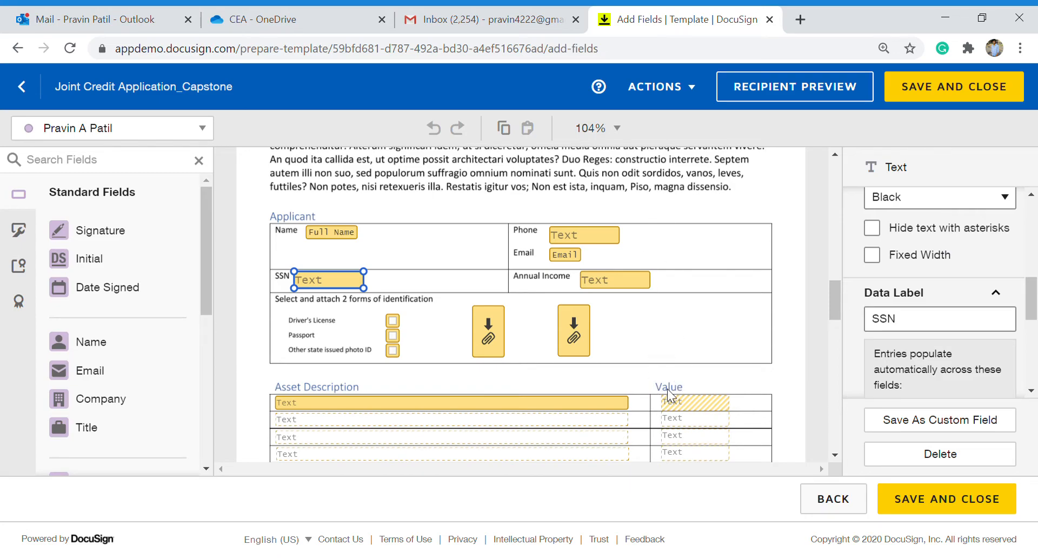
scroll(668, 370, up, 1)
scroll(668, 371, down, 6)
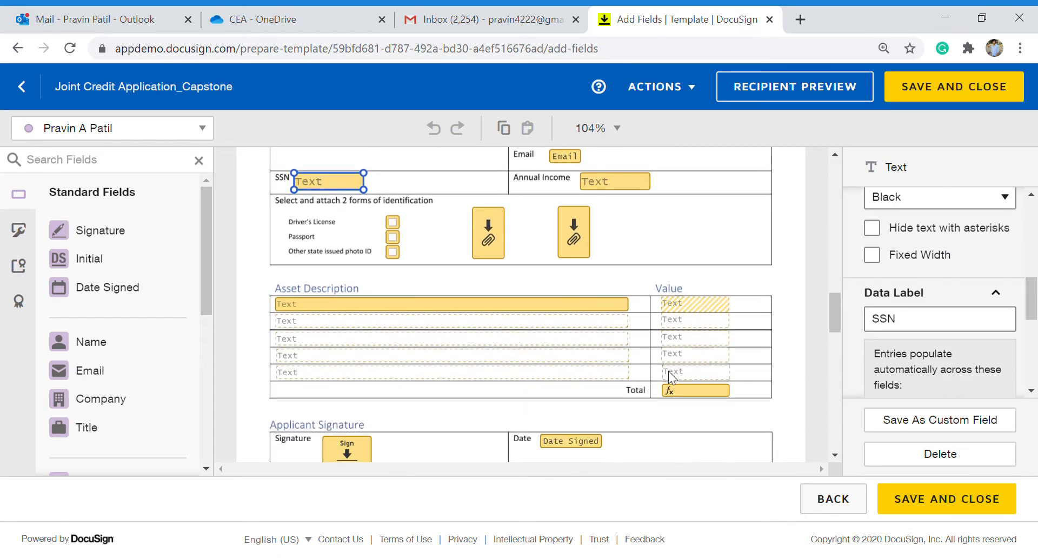
scroll(667, 371, up, 10)
scroll(668, 370, down, 2)
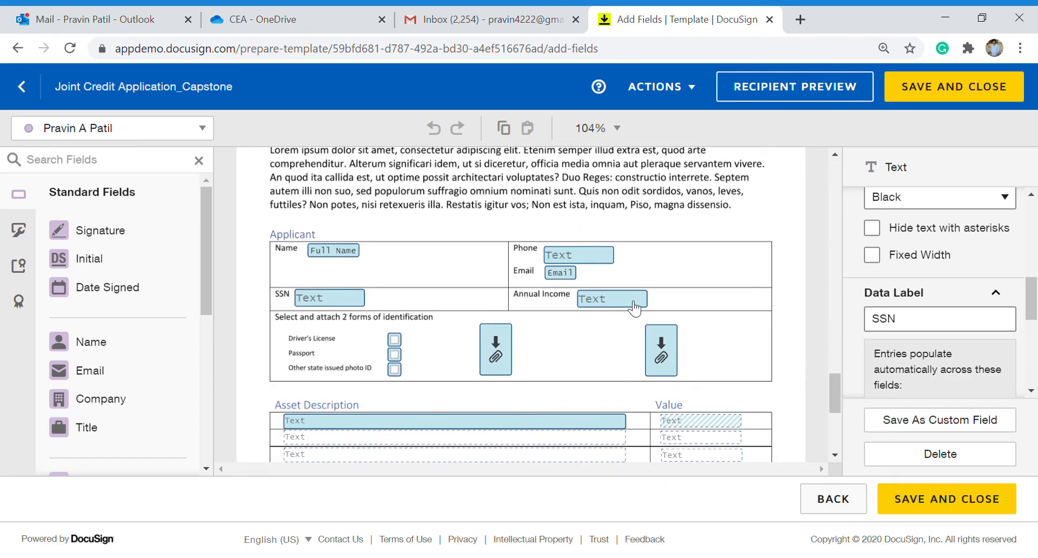
scroll(609, 371, up, 1)
scroll(608, 372, down, 8)
scroll(608, 371, up, 5)
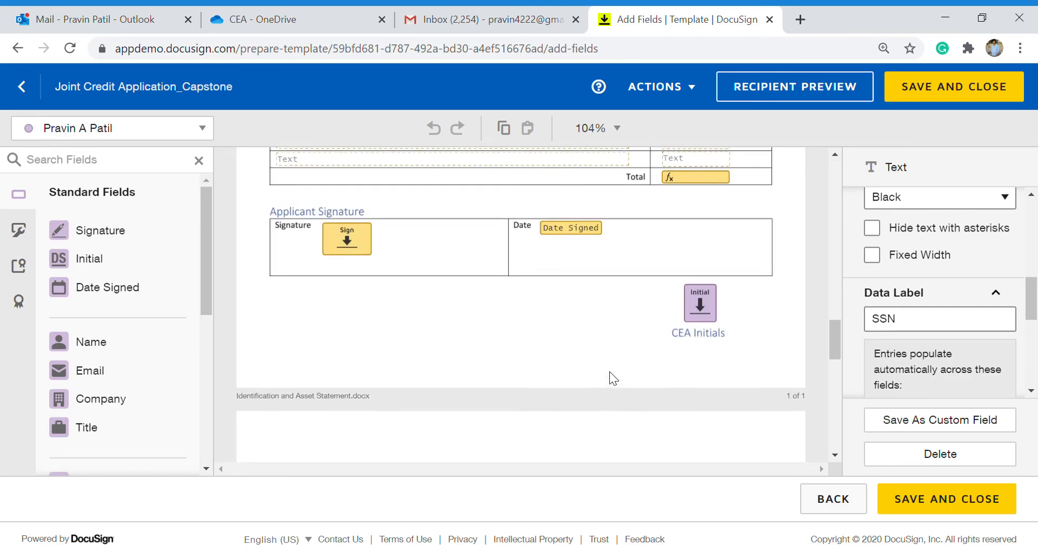
scroll(609, 378, up, 1)
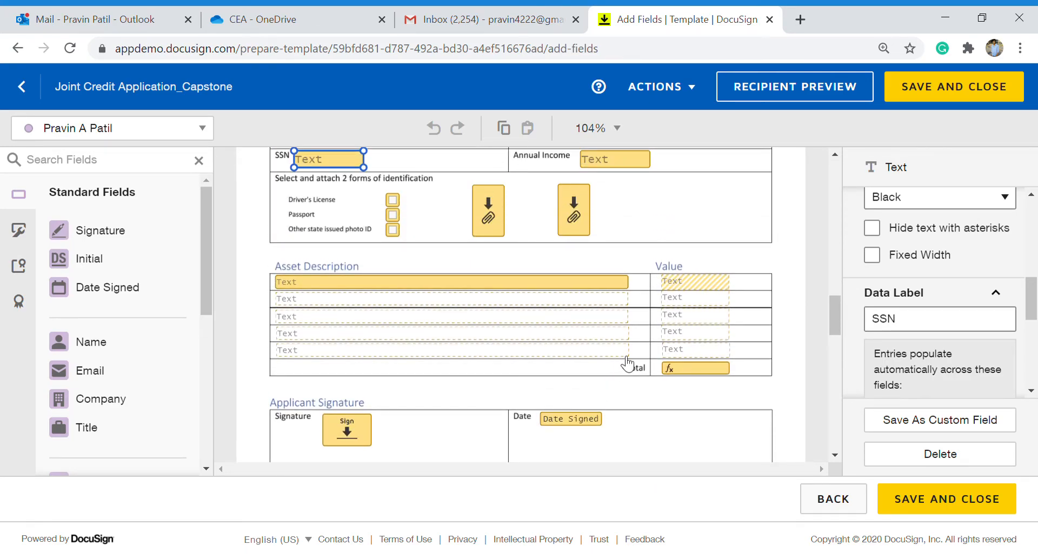
scroll(627, 363, up, 3)
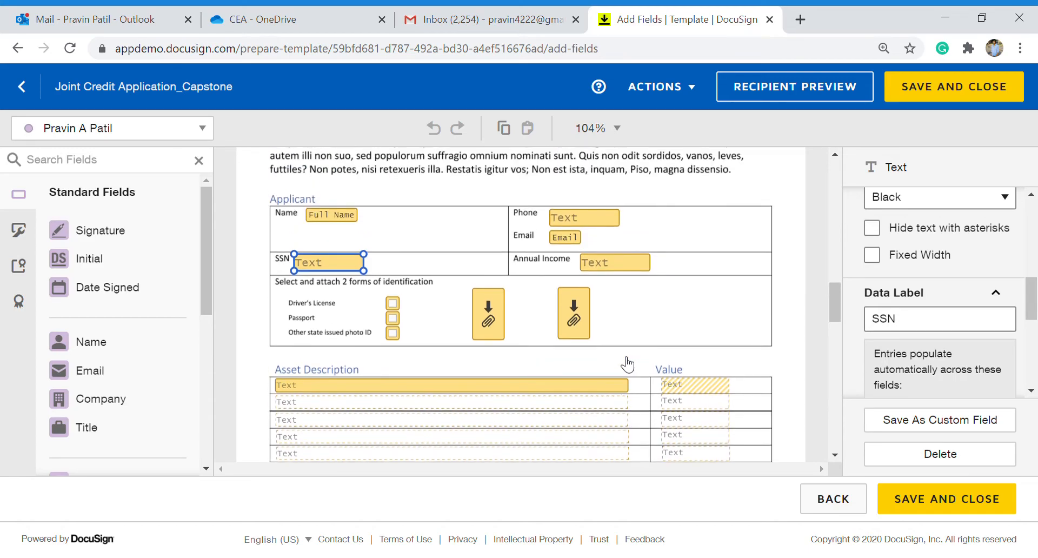
click(596, 291)
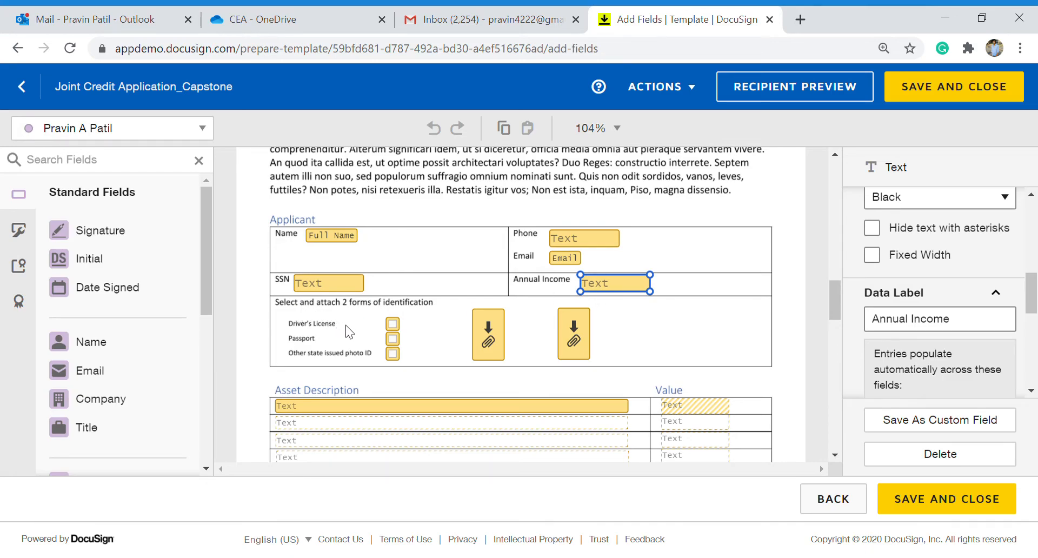
Inspect the identification checkbox group's validation and both attachment fields.
click(392, 324)
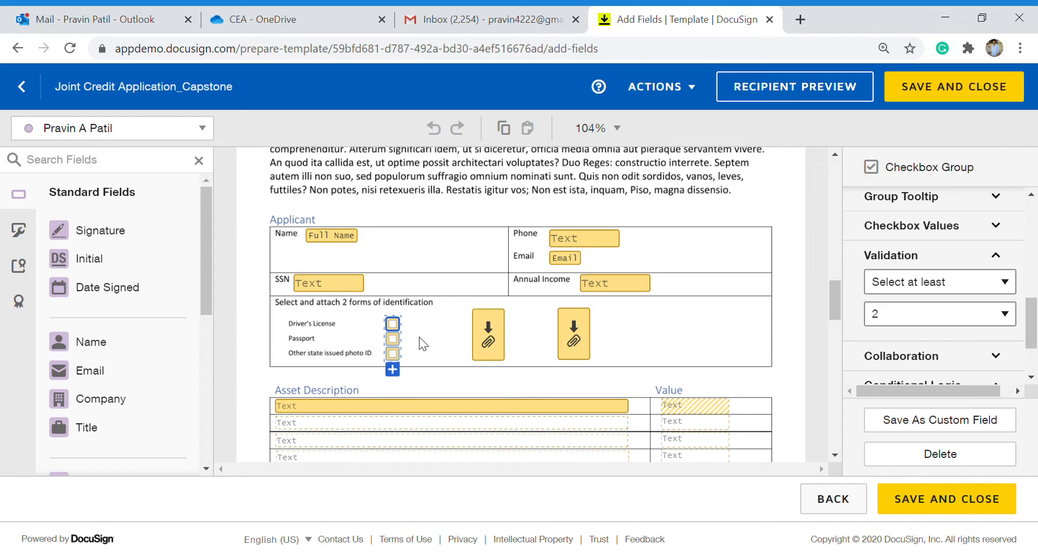
click(488, 341)
click(570, 351)
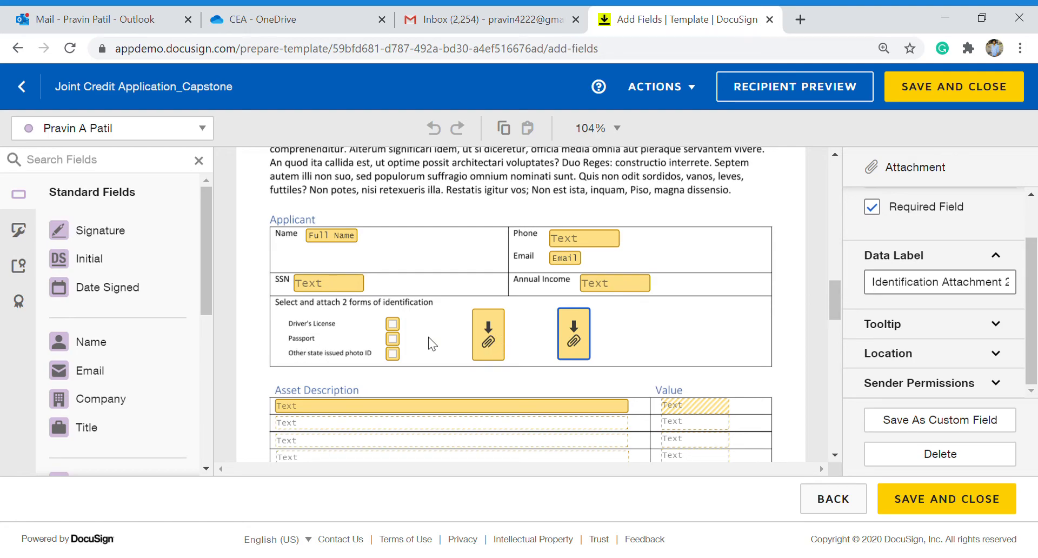
scroll(486, 366, down, 2)
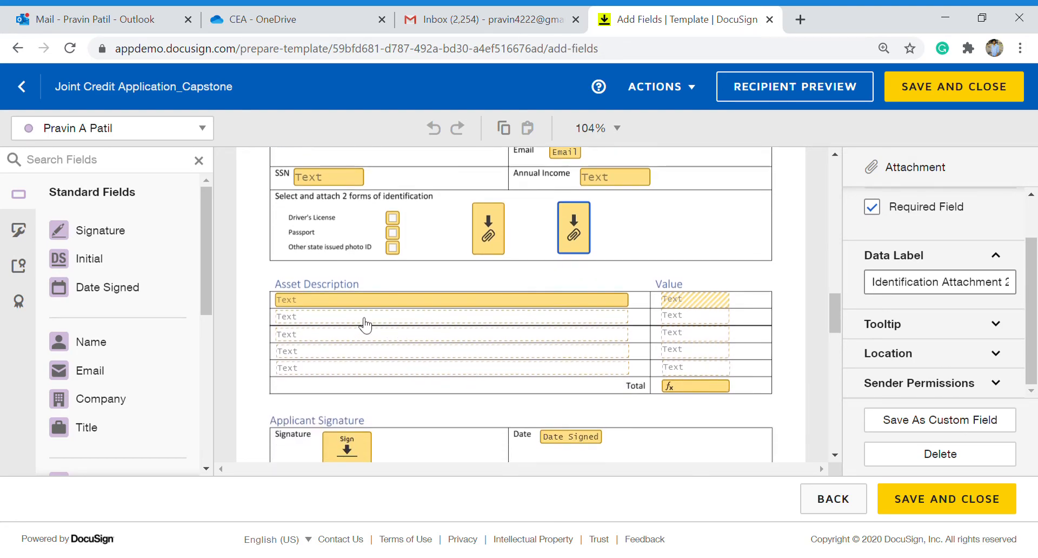
Review the conditional logic linking the first two Asset Description rows to their Value fields.
click(367, 303)
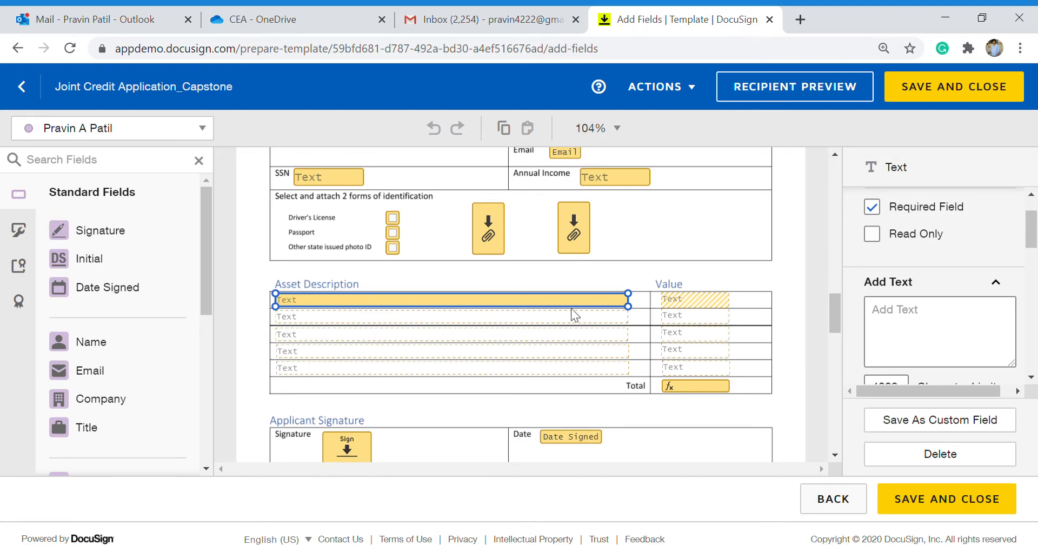
scroll(919, 323, down, 5)
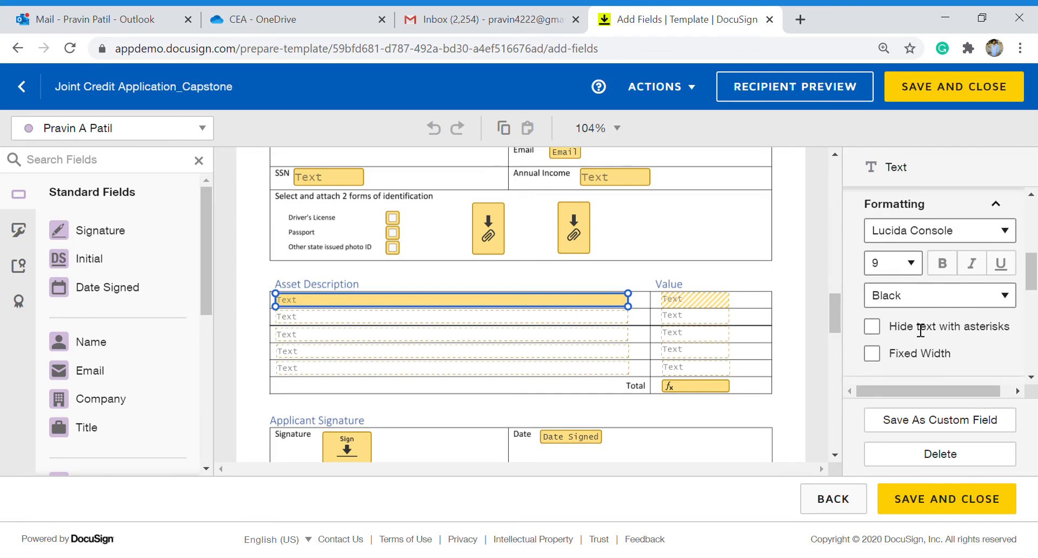
scroll(919, 330, down, 4)
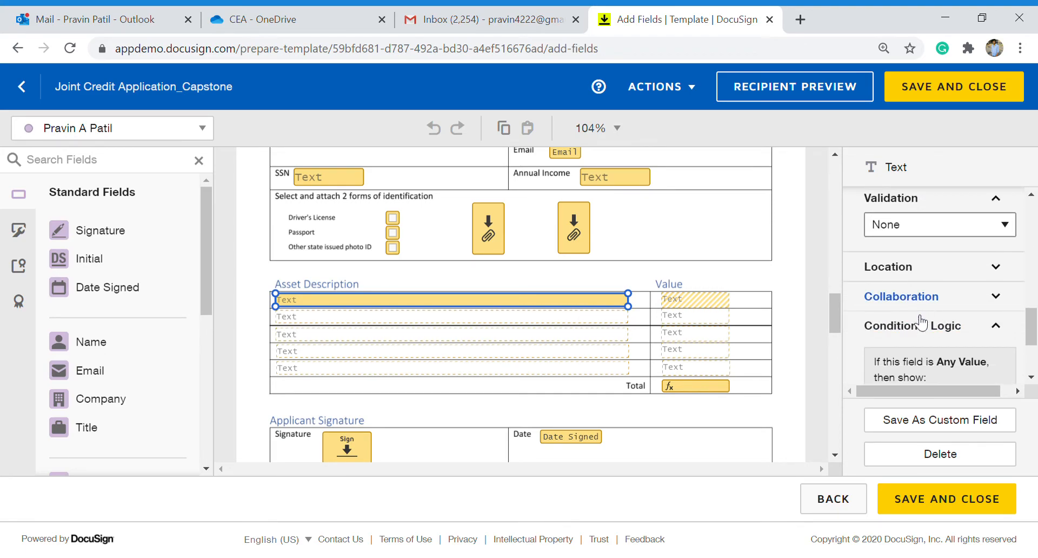
scroll(921, 343, down, 3)
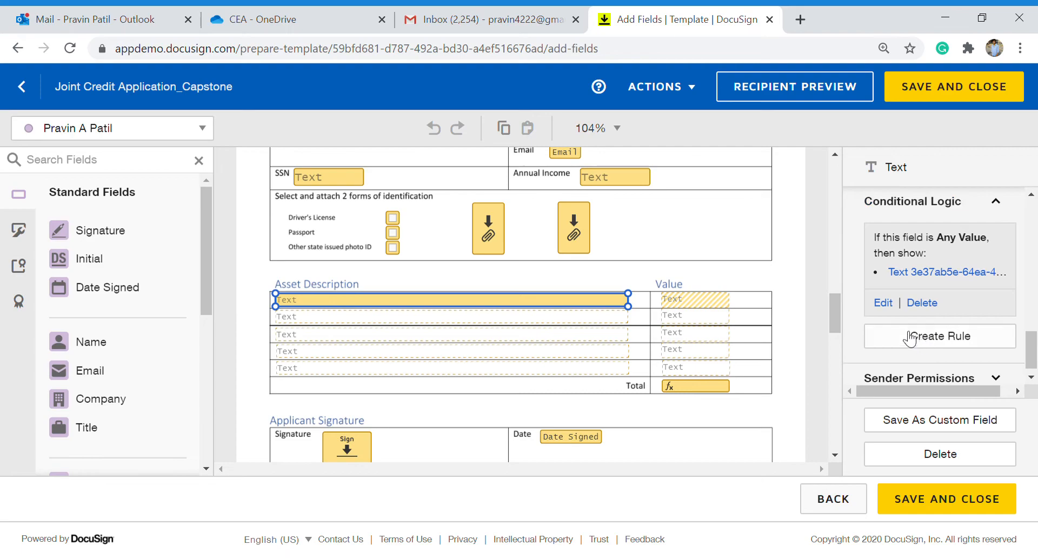
click(702, 307)
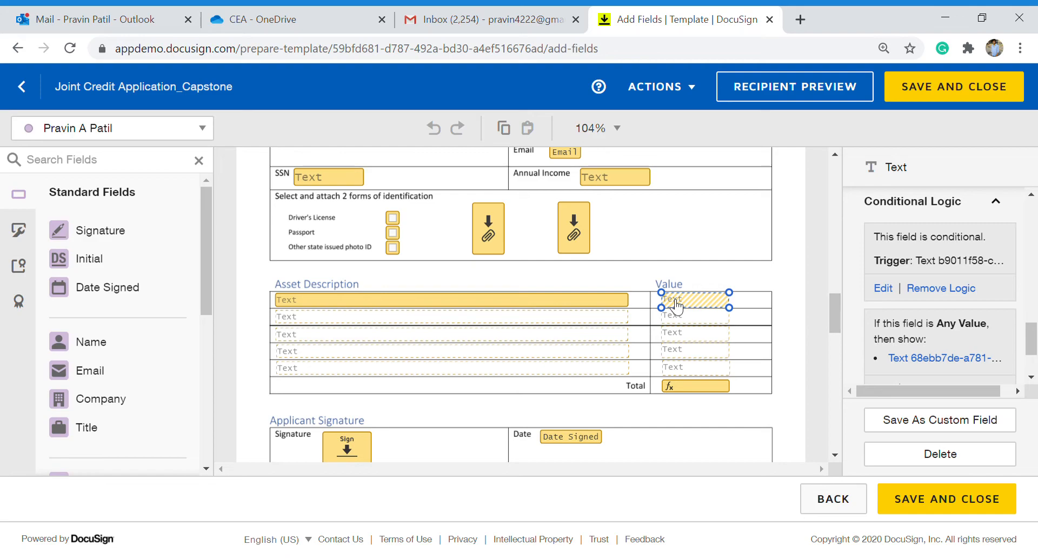
click(595, 319)
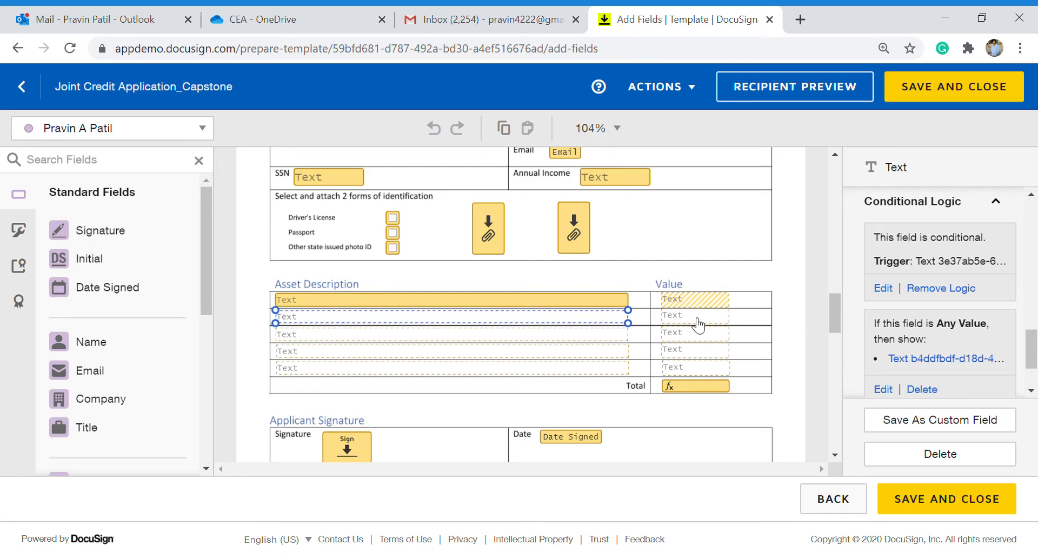
click(699, 325)
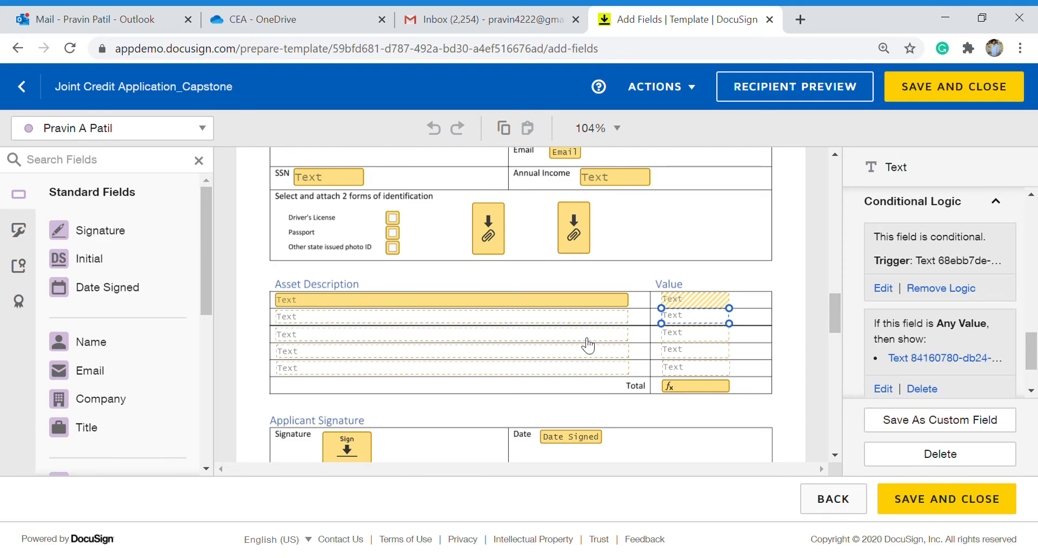
scroll(611, 346, down, 1)
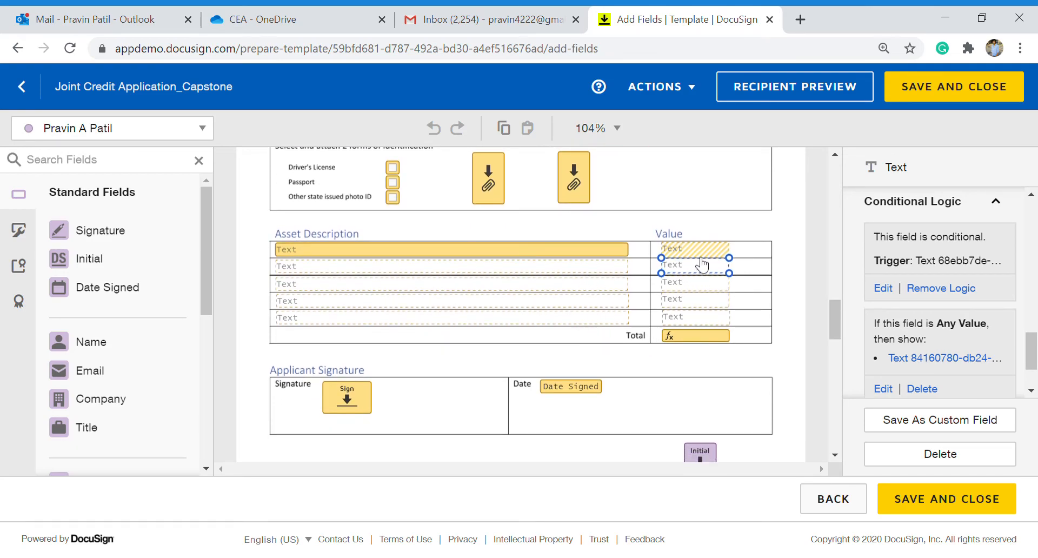
Read the Total field's formula summing the five Value fields, then scroll to the next page.
click(702, 342)
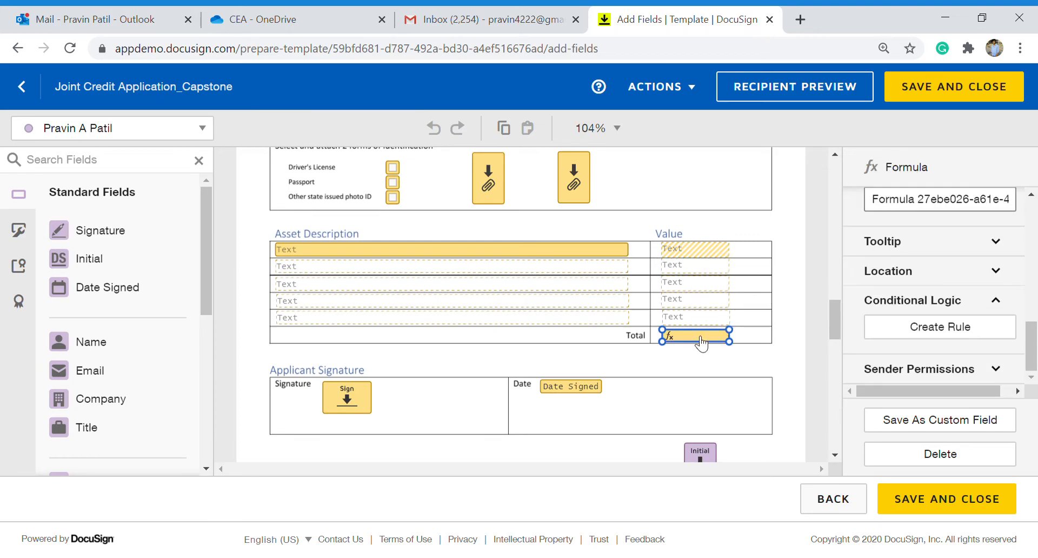
scroll(895, 300, up, 5)
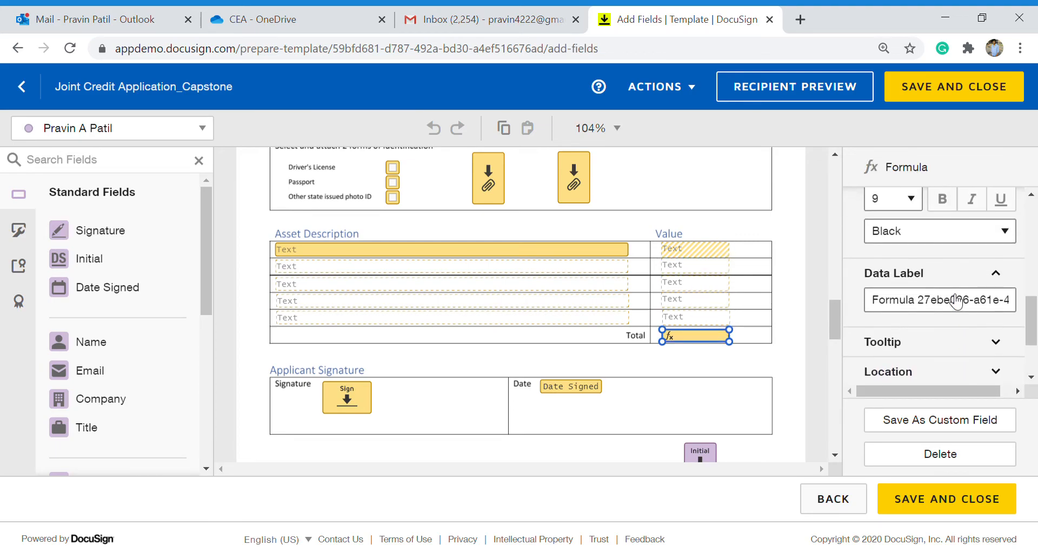
scroll(955, 300, up, 5)
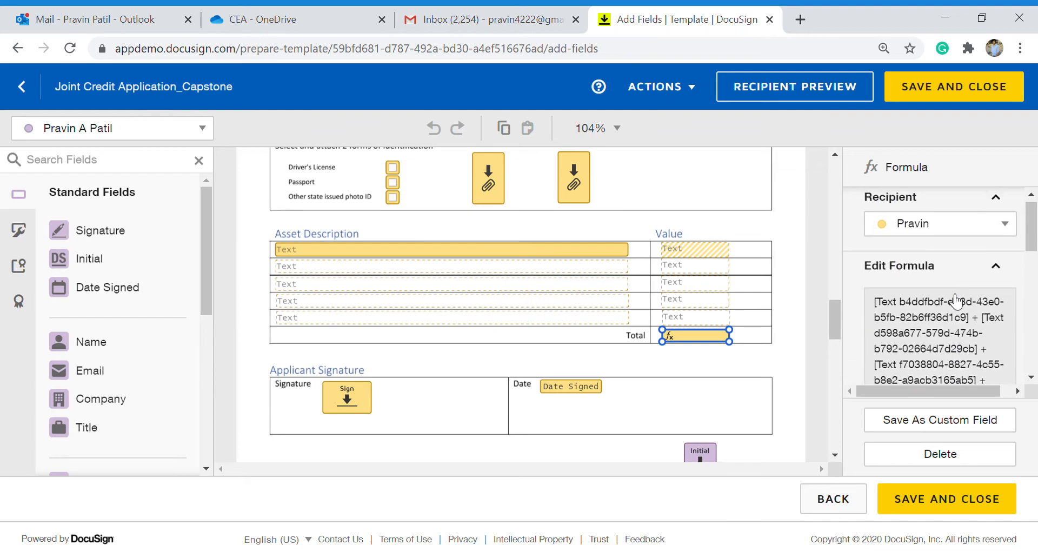
scroll(951, 297, down, 3)
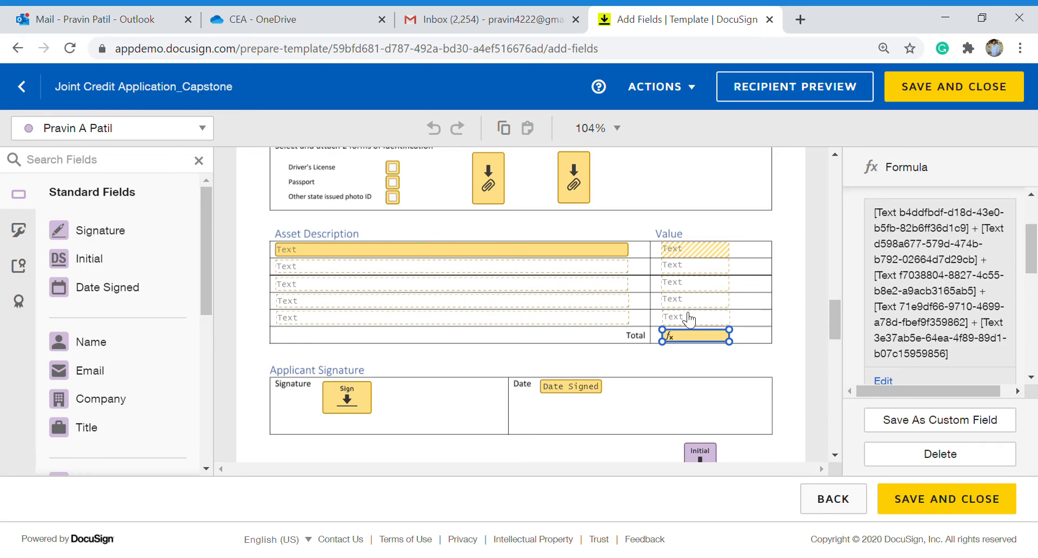
scroll(689, 330, down, 1)
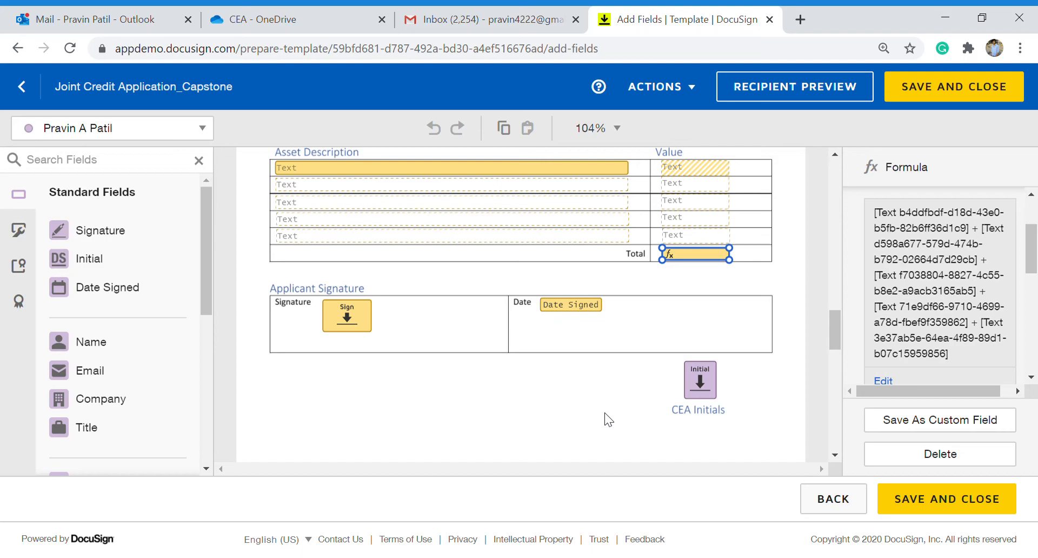
scroll(604, 413, down, 8)
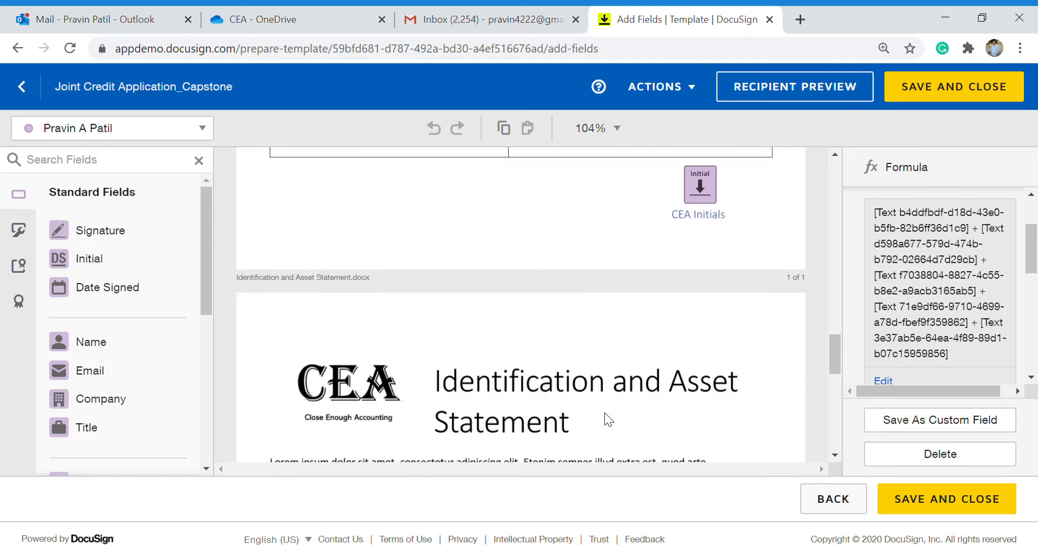
scroll(610, 414, down, 1)
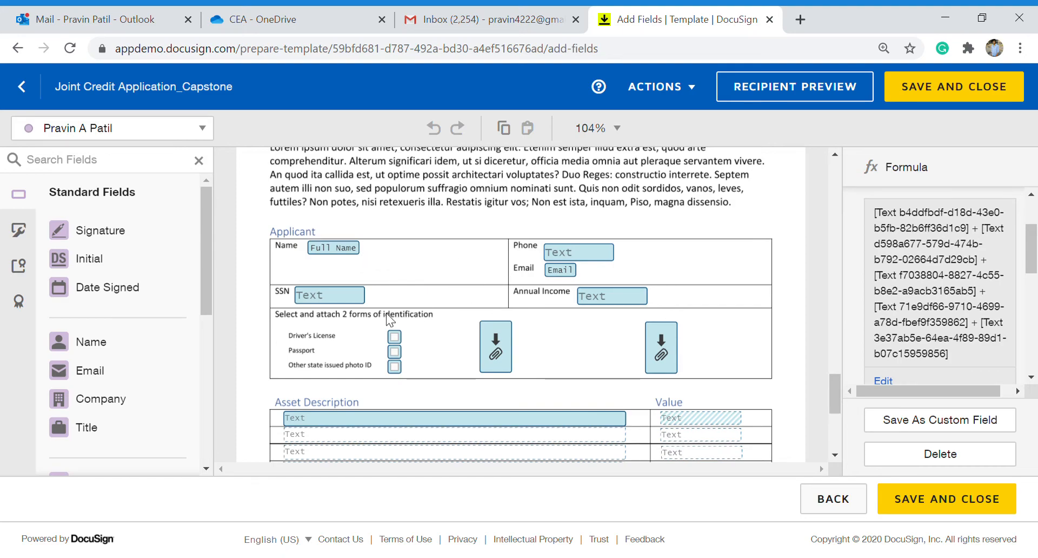
Review the identification checkbox group, the Passport checkbox and both attachment fields' settings.
click(402, 338)
click(403, 355)
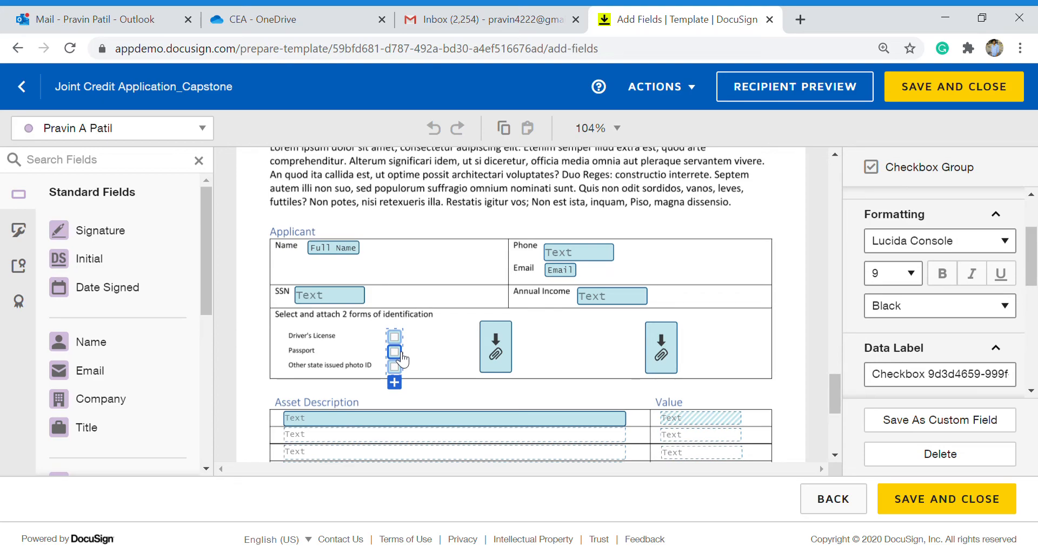
click(493, 352)
scroll(987, 269, up, 1)
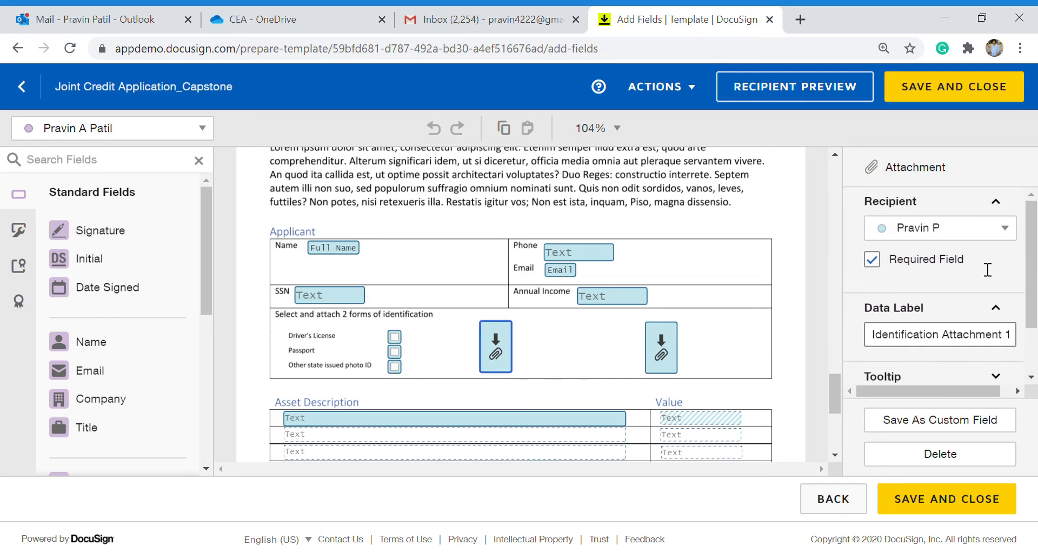
click(661, 357)
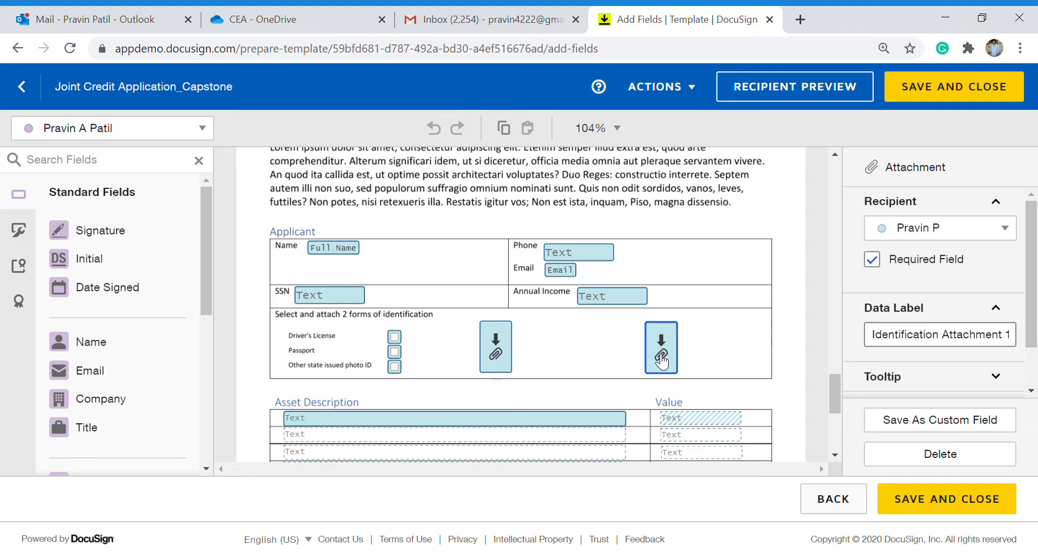
scroll(658, 357, down, 2)
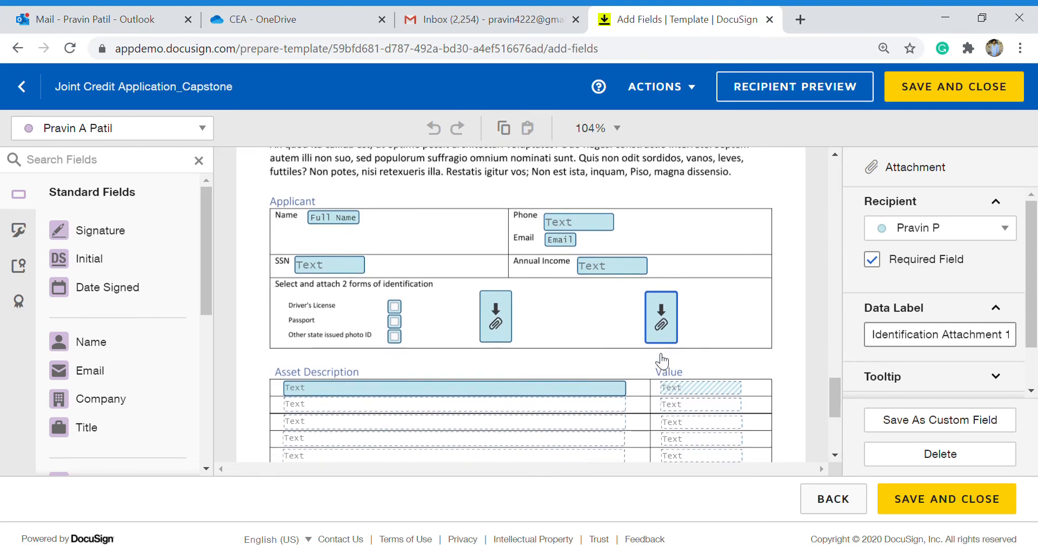
scroll(655, 352, down, 2)
scroll(655, 352, up, 2)
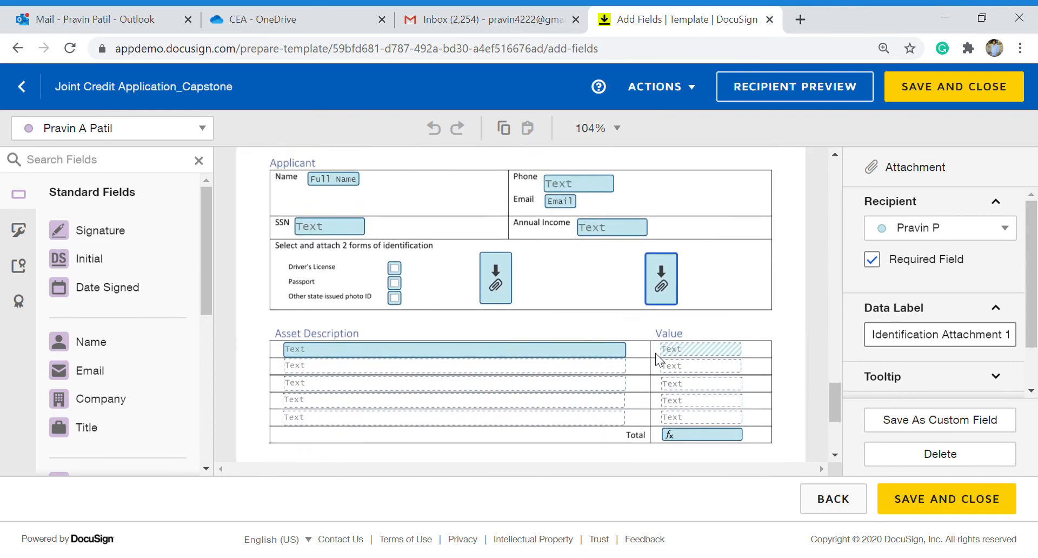
Check the first Asset Description and Value fields' formatting, then show the Total formula field's properties.
click(559, 361)
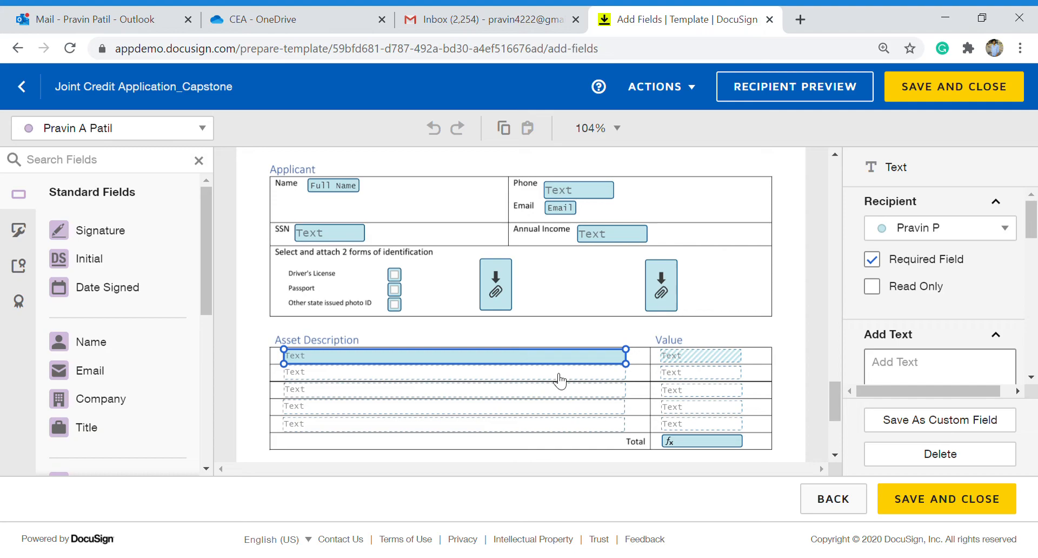
click(696, 358)
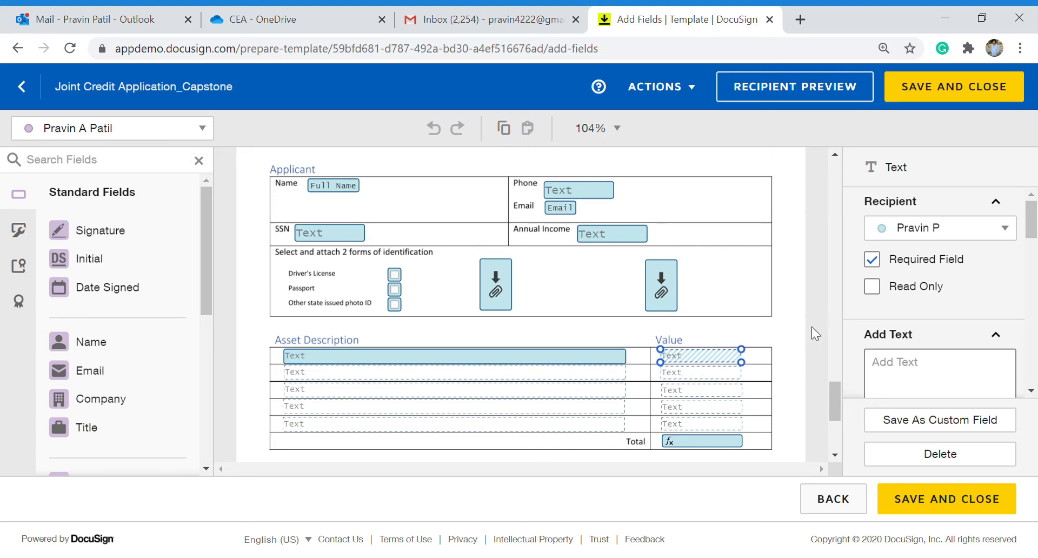
scroll(940, 351, down, 3)
scroll(941, 351, up, 3)
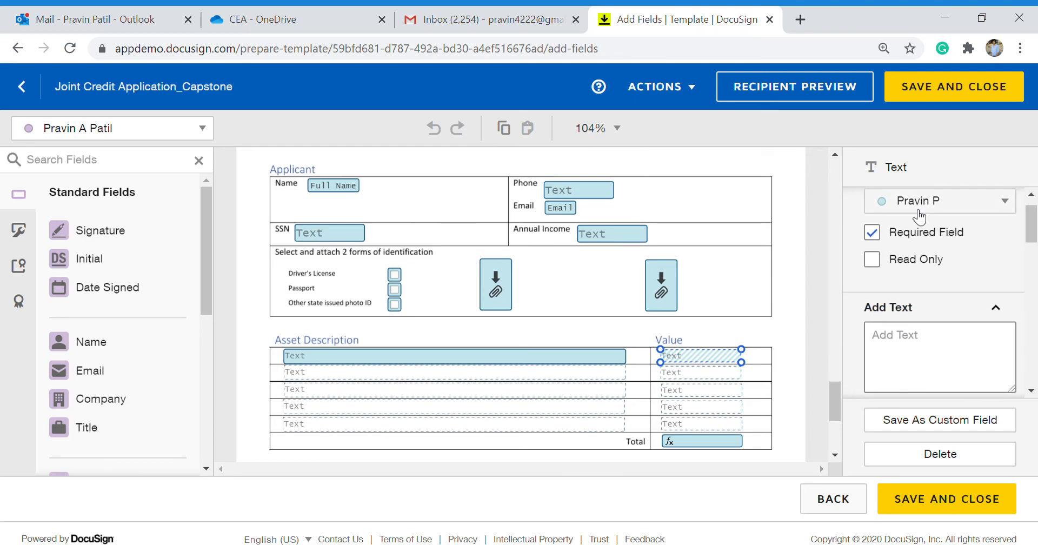
scroll(889, 355, down, 3)
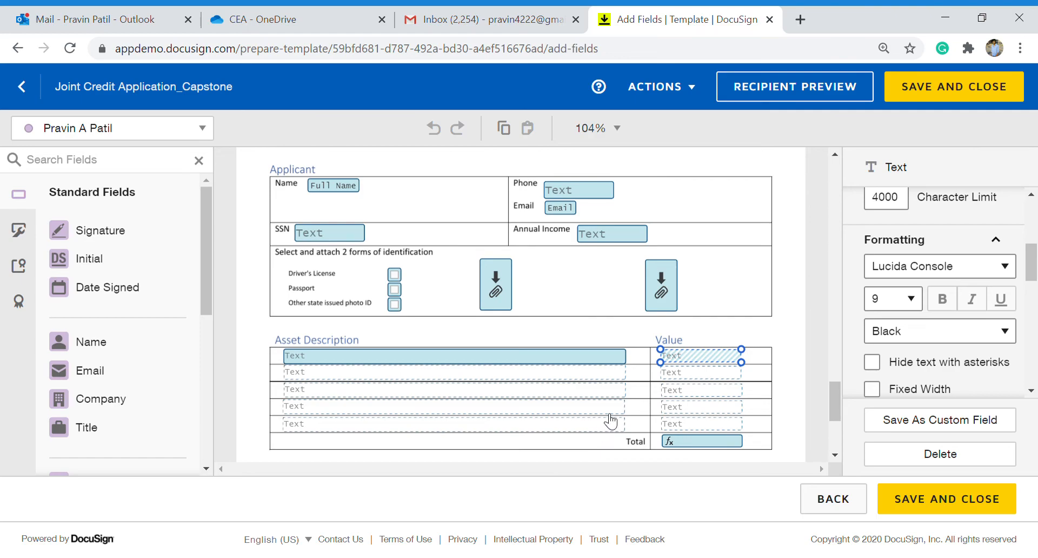
click(705, 449)
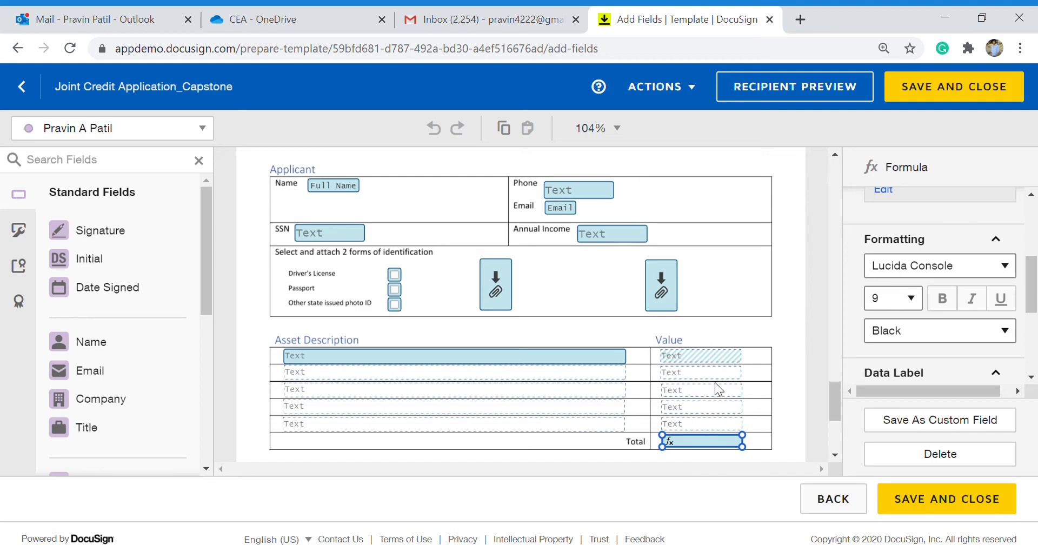
Review the Total formula summing Asset Value 1–5 and the signature area, then open the ACTIONS list.
scroll(718, 389, down, 1)
scroll(904, 355, up, 3)
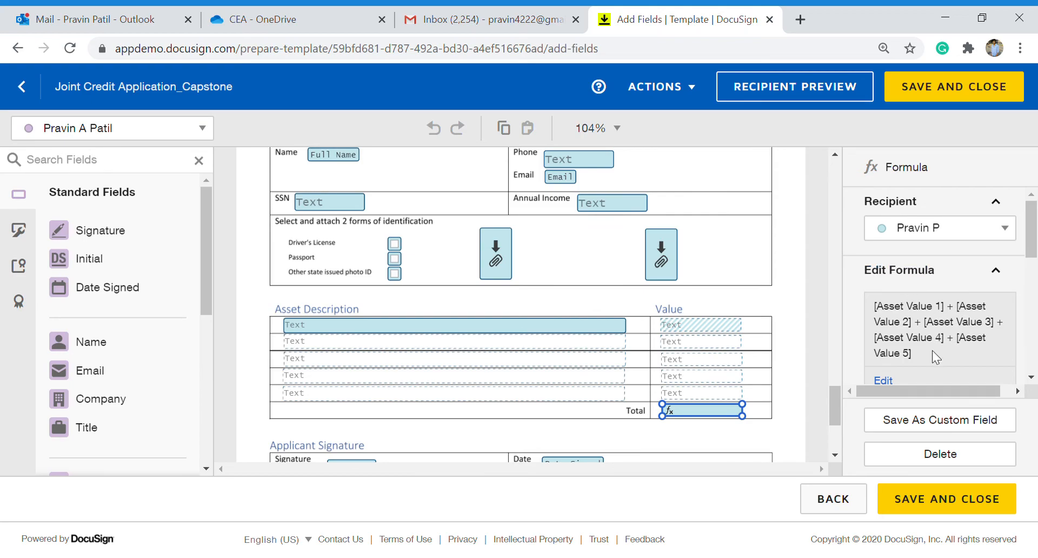
scroll(697, 394, down, 5)
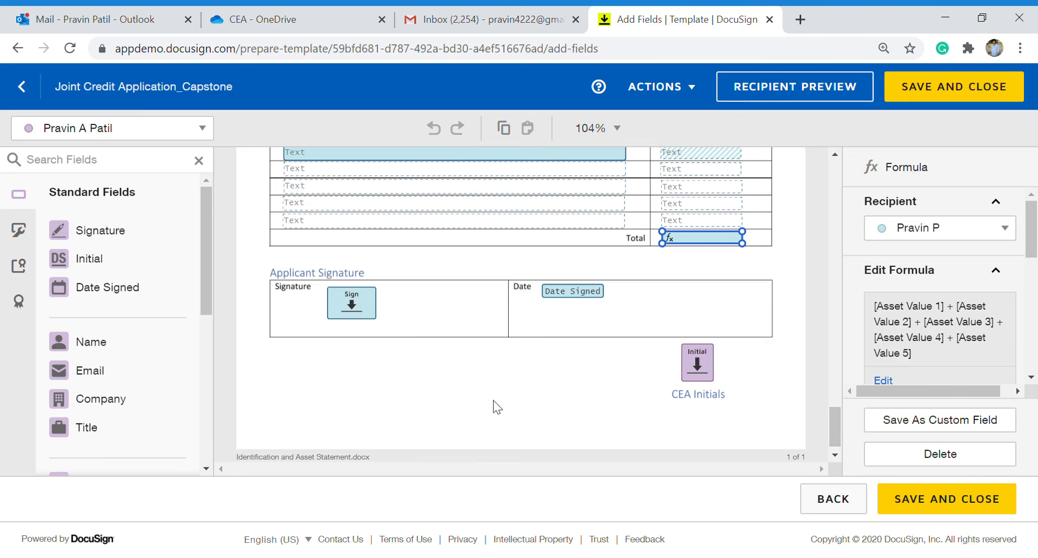
scroll(607, 396, down, 1)
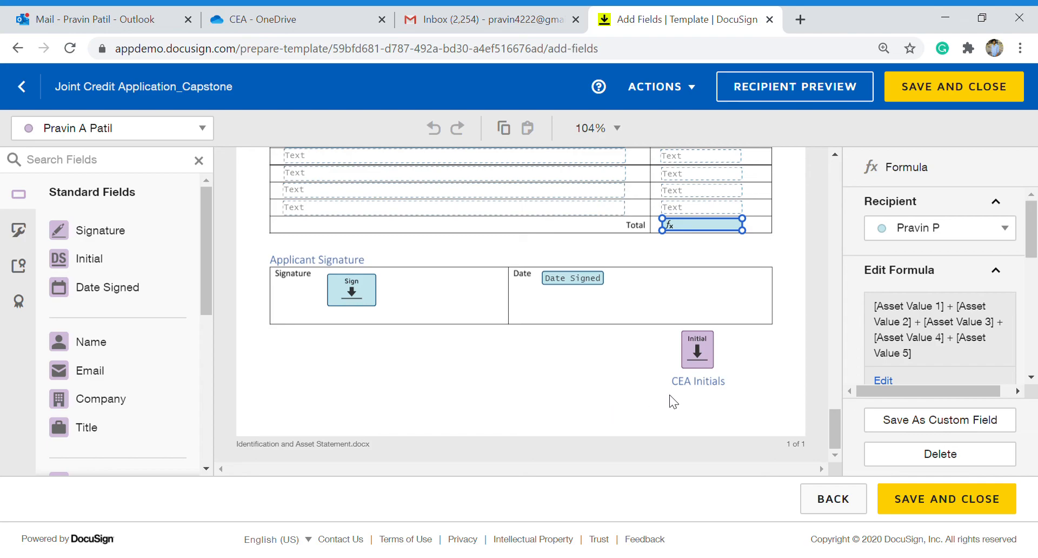
scroll(751, 381, up, 10)
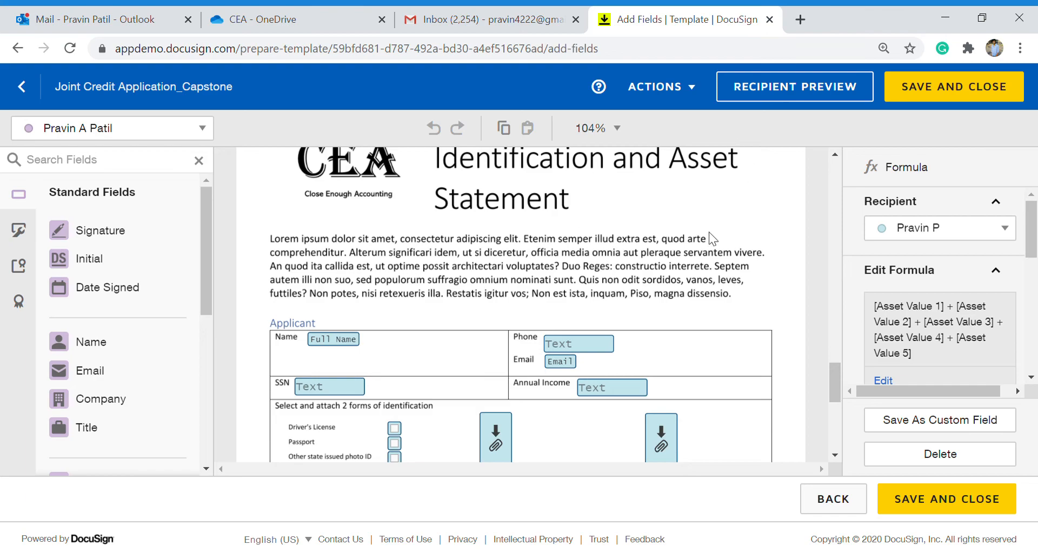
click(693, 97)
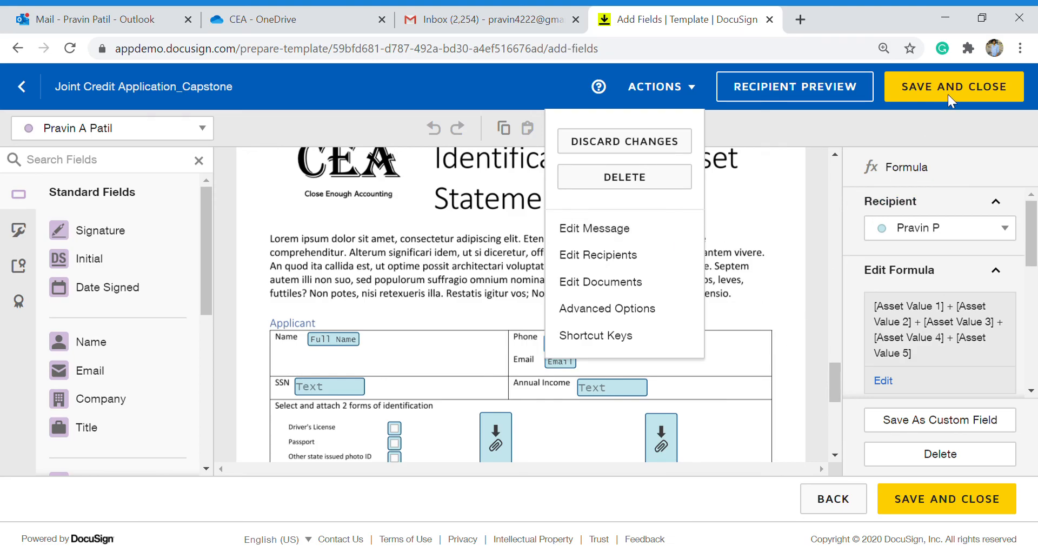
Save and close the Joint Credit Application template, then go to the Reports overview.
click(953, 82)
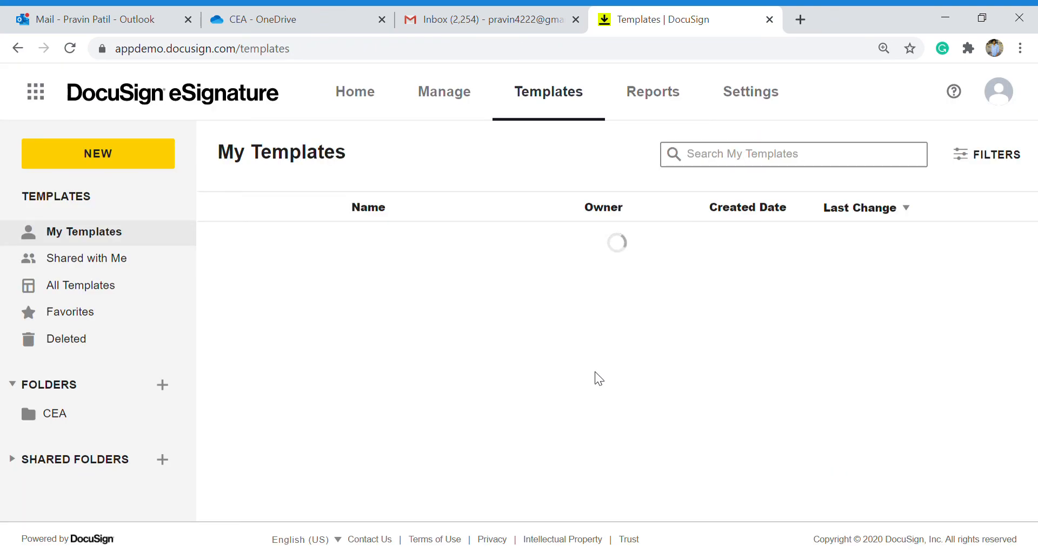
click(654, 90)
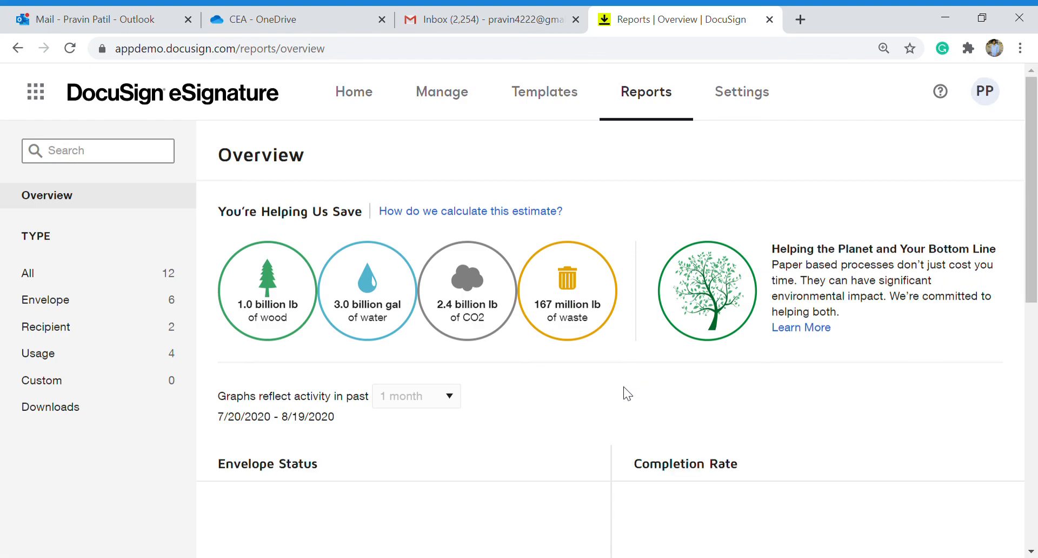
Look over the envelope status charts, including 4 completed envelopes, then list all 12 reports.
scroll(624, 387, down, 2)
scroll(624, 387, down, 1)
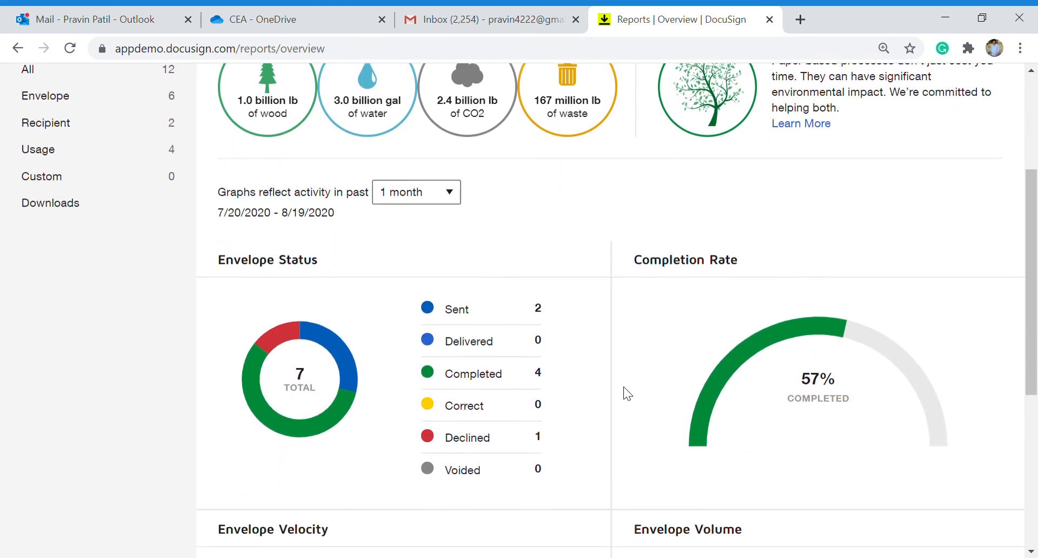
scroll(624, 387, down, 2)
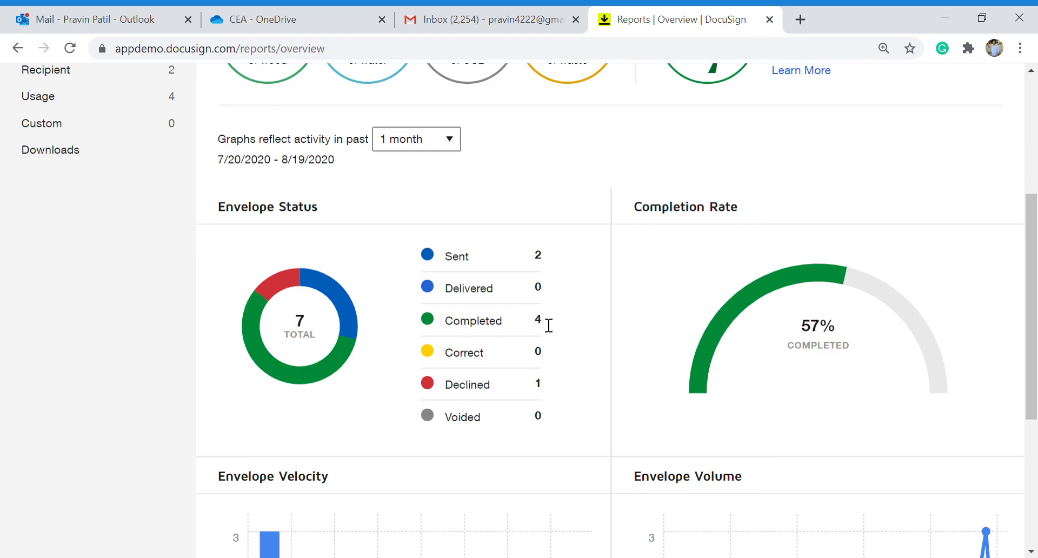
drag(547, 324, 536, 323)
scroll(545, 326, down, 1)
scroll(546, 324, up, 3)
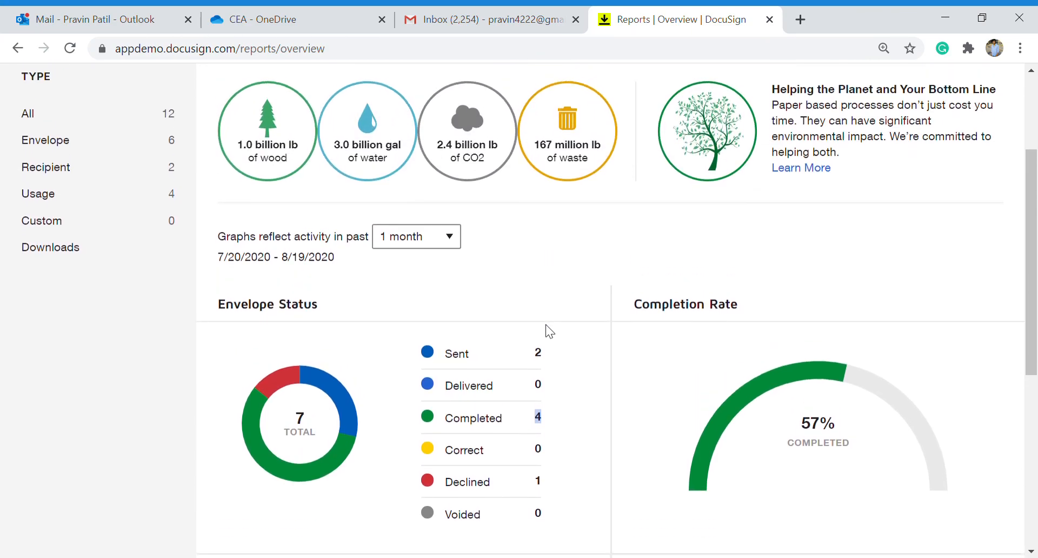
scroll(545, 324, down, 4)
scroll(545, 324, up, 4)
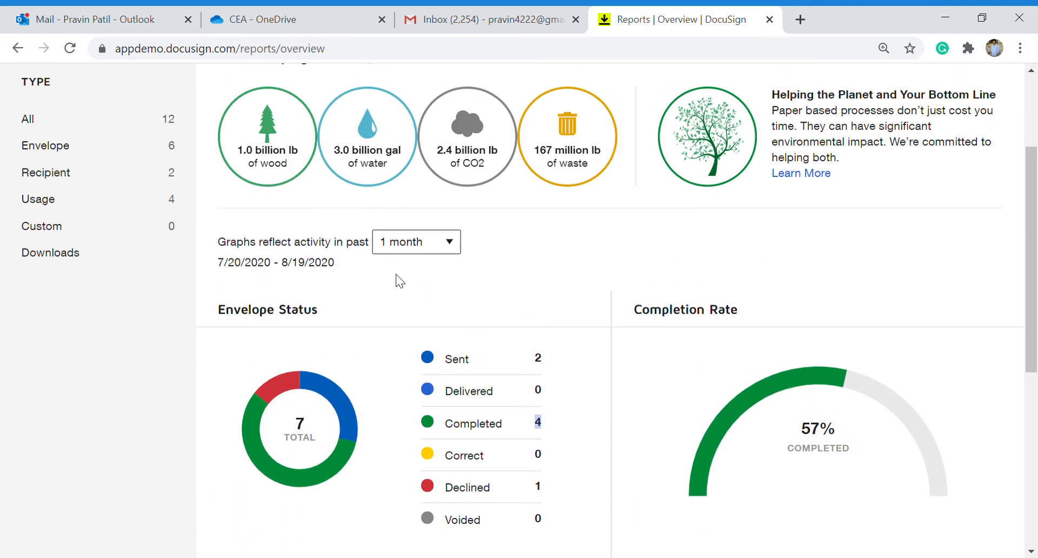
click(69, 117)
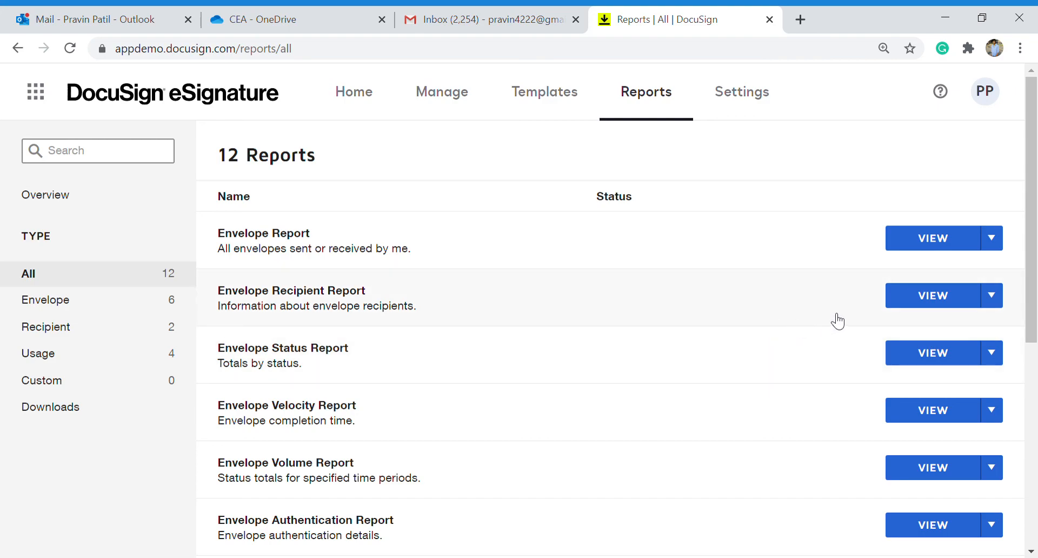
Run the Envelope Recipient Report for month to date, review its 46 results, and choose Save As.
click(919, 297)
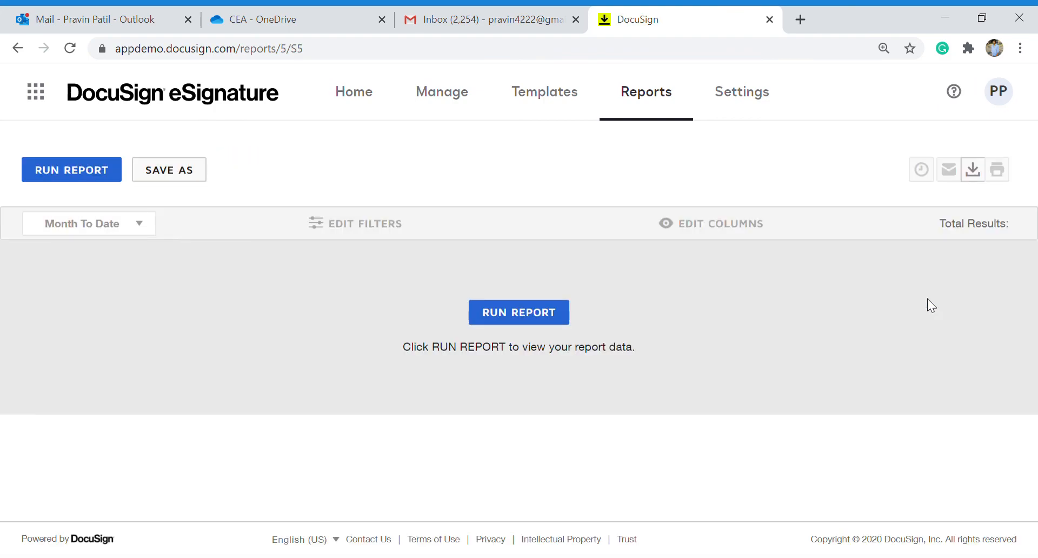
click(538, 318)
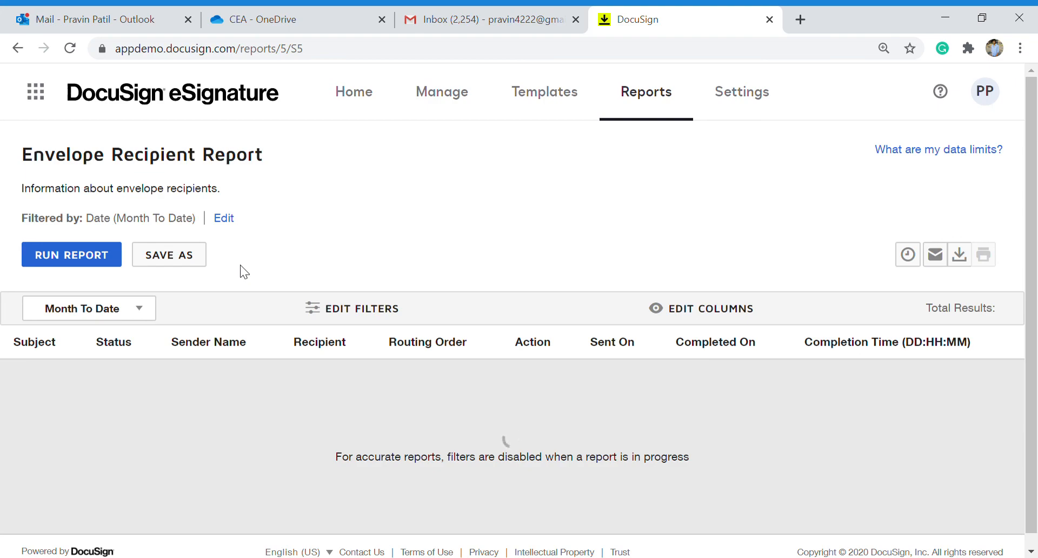
scroll(240, 264, down, 4)
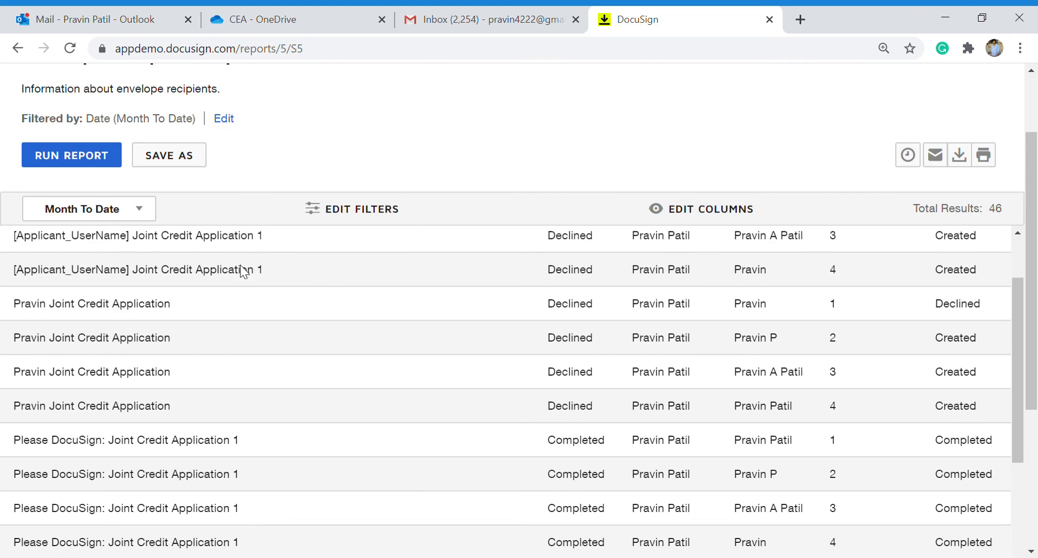
scroll(239, 265, down, 3)
scroll(240, 264, up, 3)
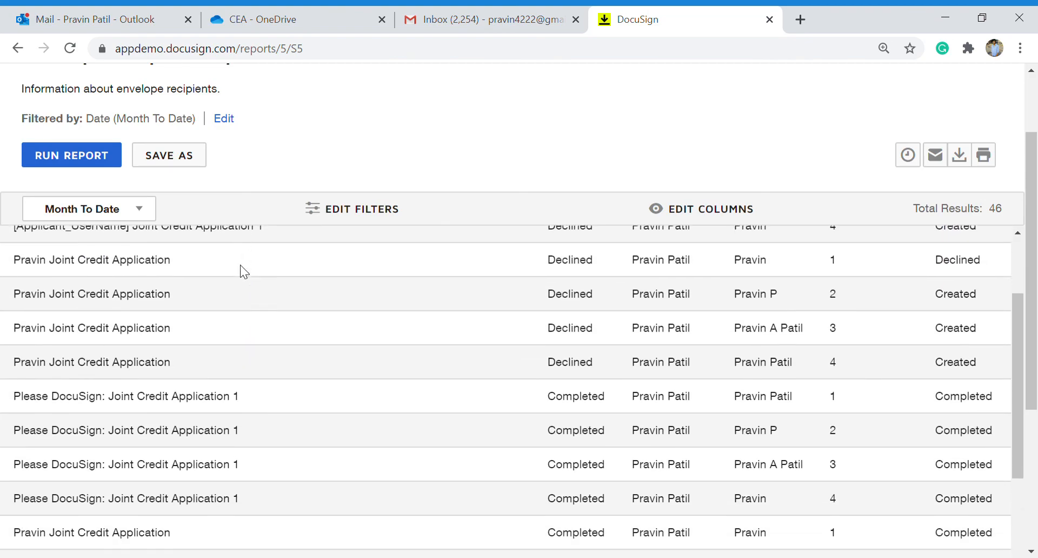
scroll(240, 264, down, 5)
scroll(240, 265, down, 1)
scroll(240, 264, up, 8)
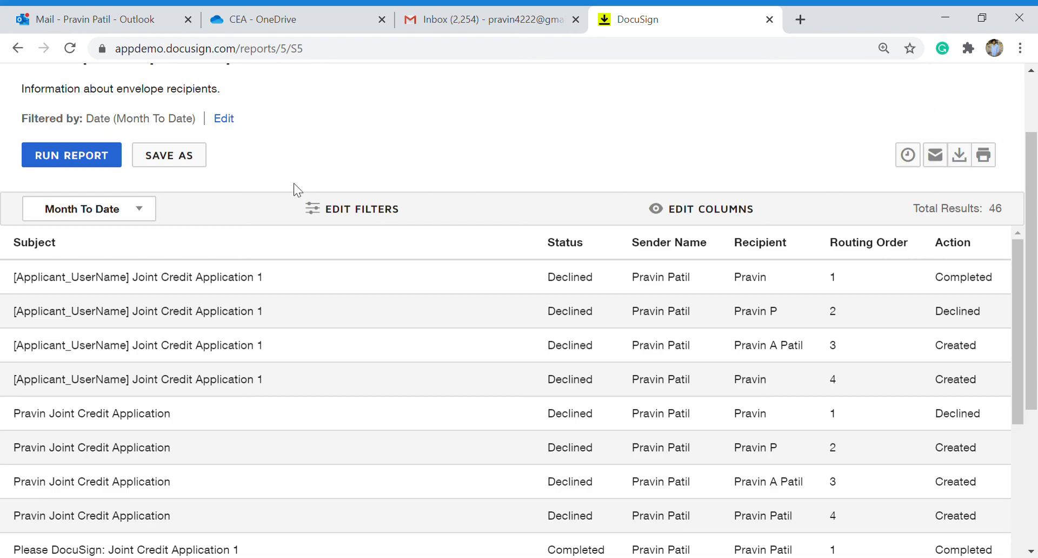
click(169, 158)
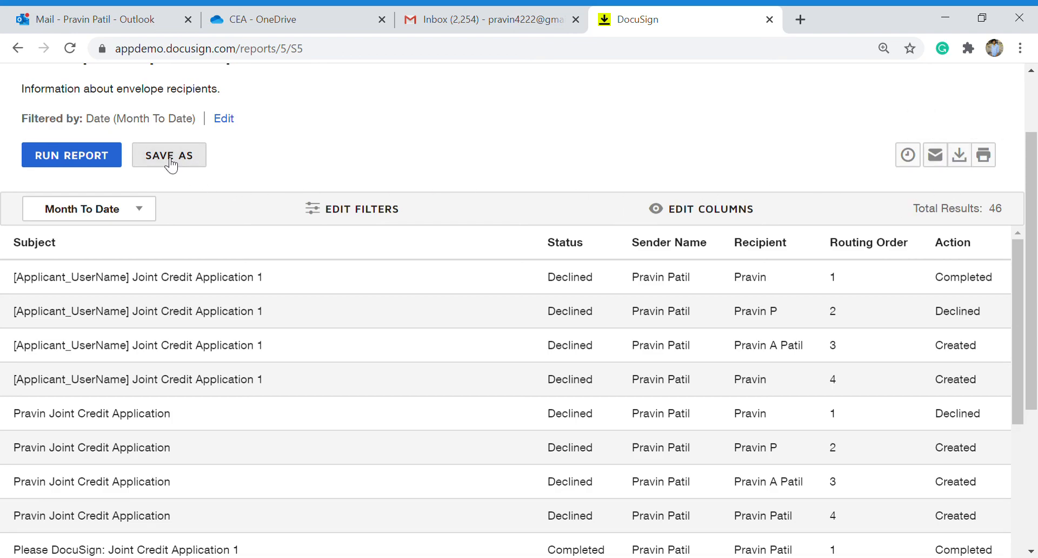
Save the report as a custom report titled 'Envelope 1'.
click(361, 423)
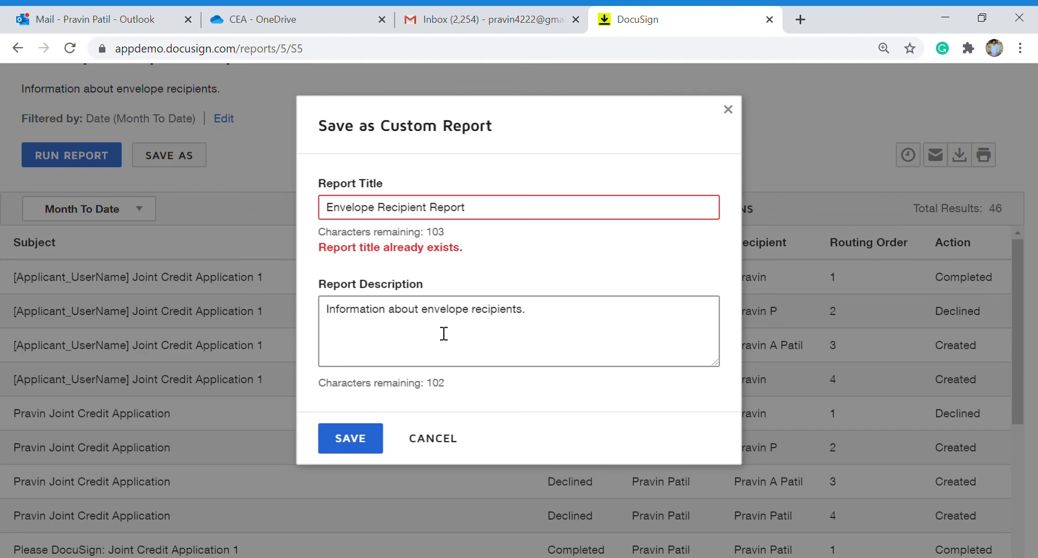
drag(477, 211, 388, 214)
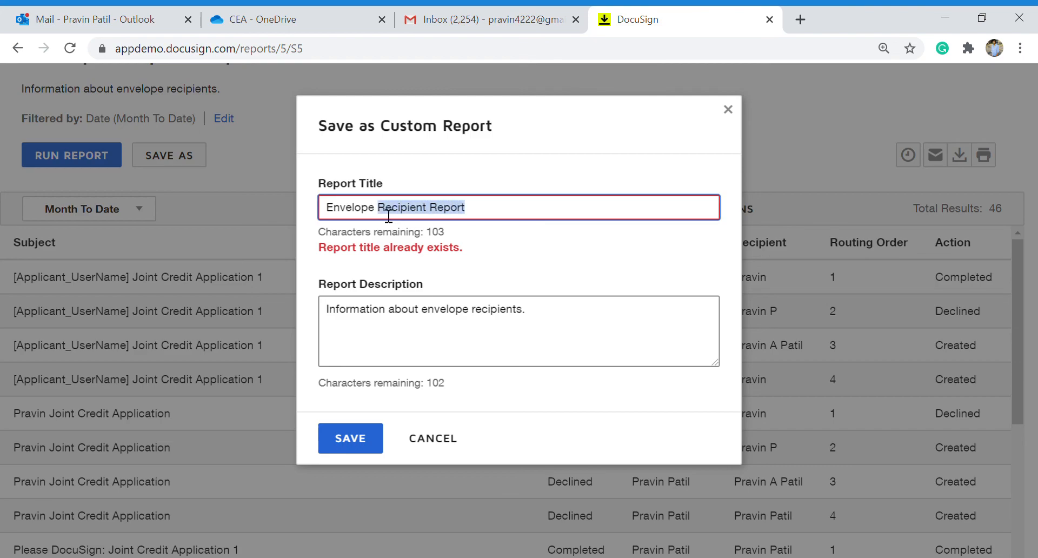
key(BackSpace)
key(BackSpace)
text(1)
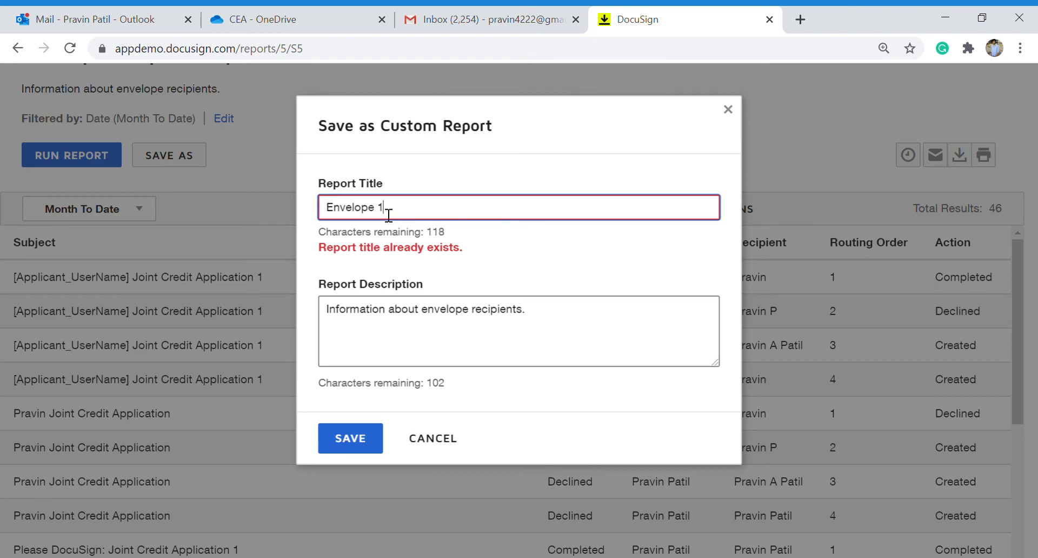
click(358, 438)
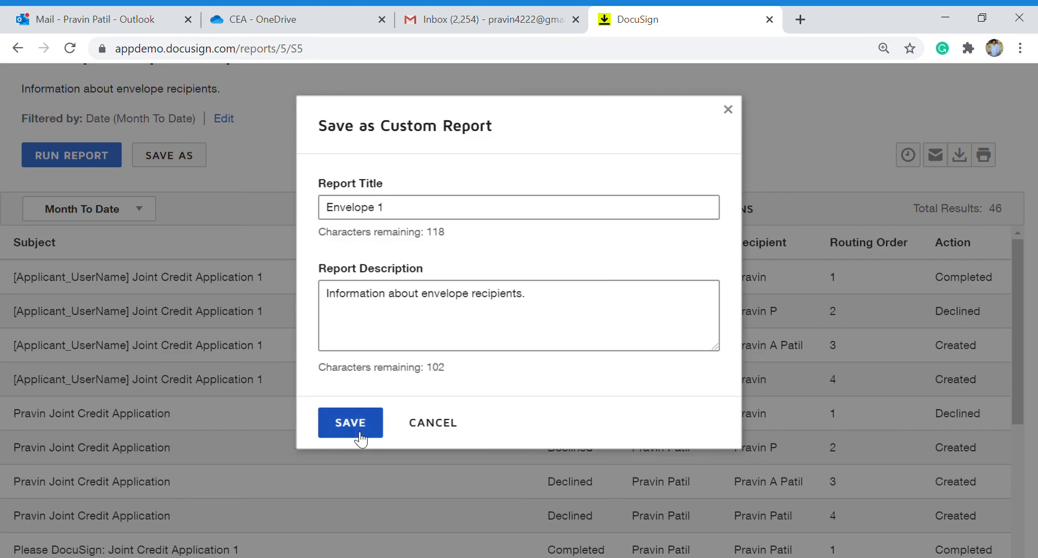